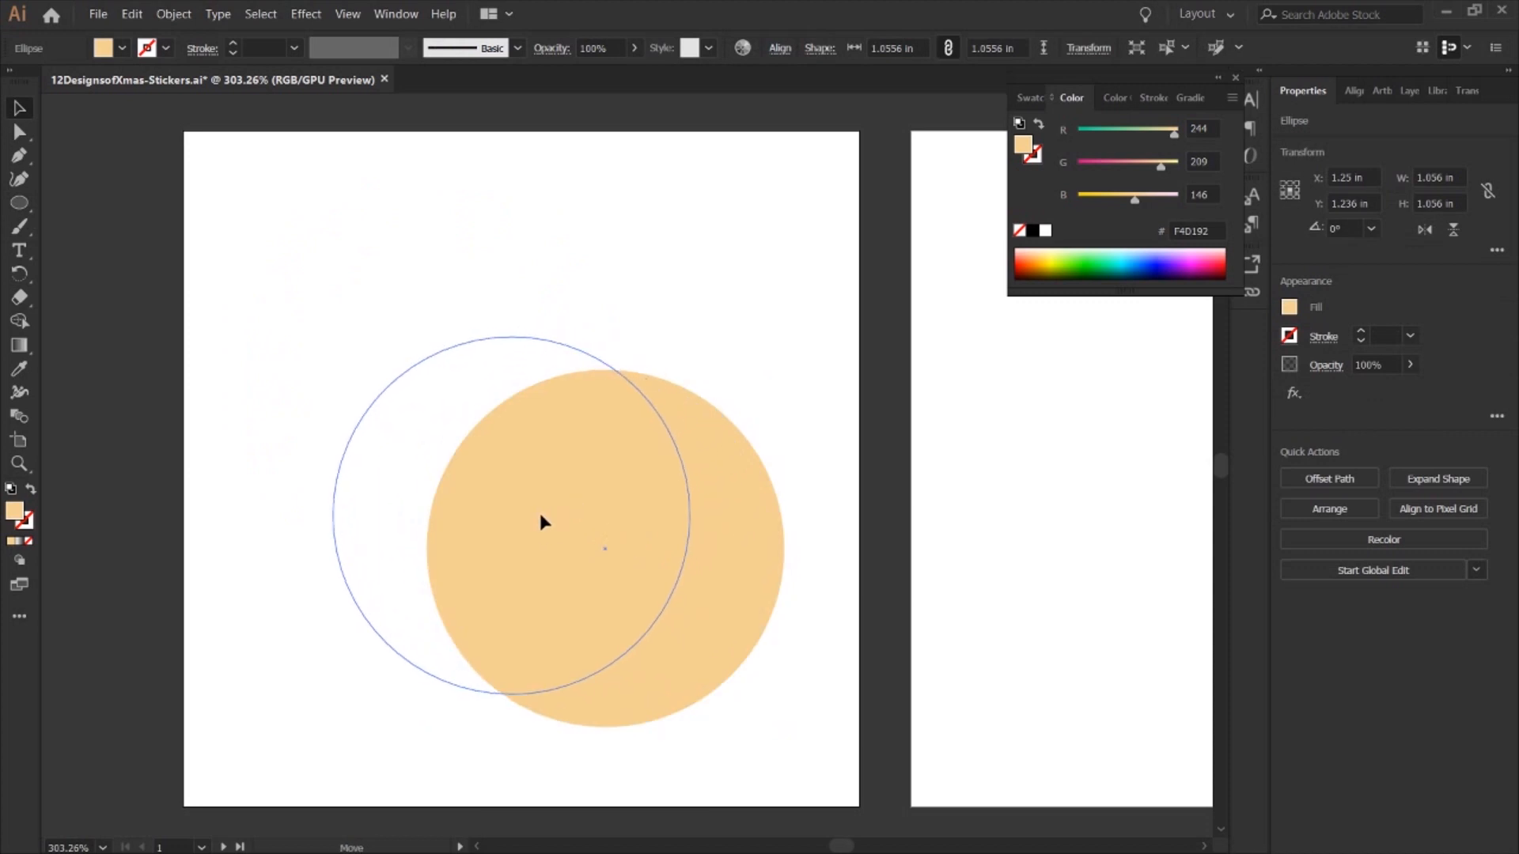
Reposition the peach face circle left of the artboard's center and draw a small nose circle about 0.167 in wide in its middle.
left_click(757, 451)
left_click(499, 462)
left_click_drag(690, 331, 539, 483)
mouse_move(519, 504)
left_mouse_down()
mouse_move(523, 542)
mouse_move(515, 532)
left_mouse_up()
Fill the nose circle with a freeform gradient running from red at the top through peach to gold at the bottom.
left_click(1030, 97)
key("g")
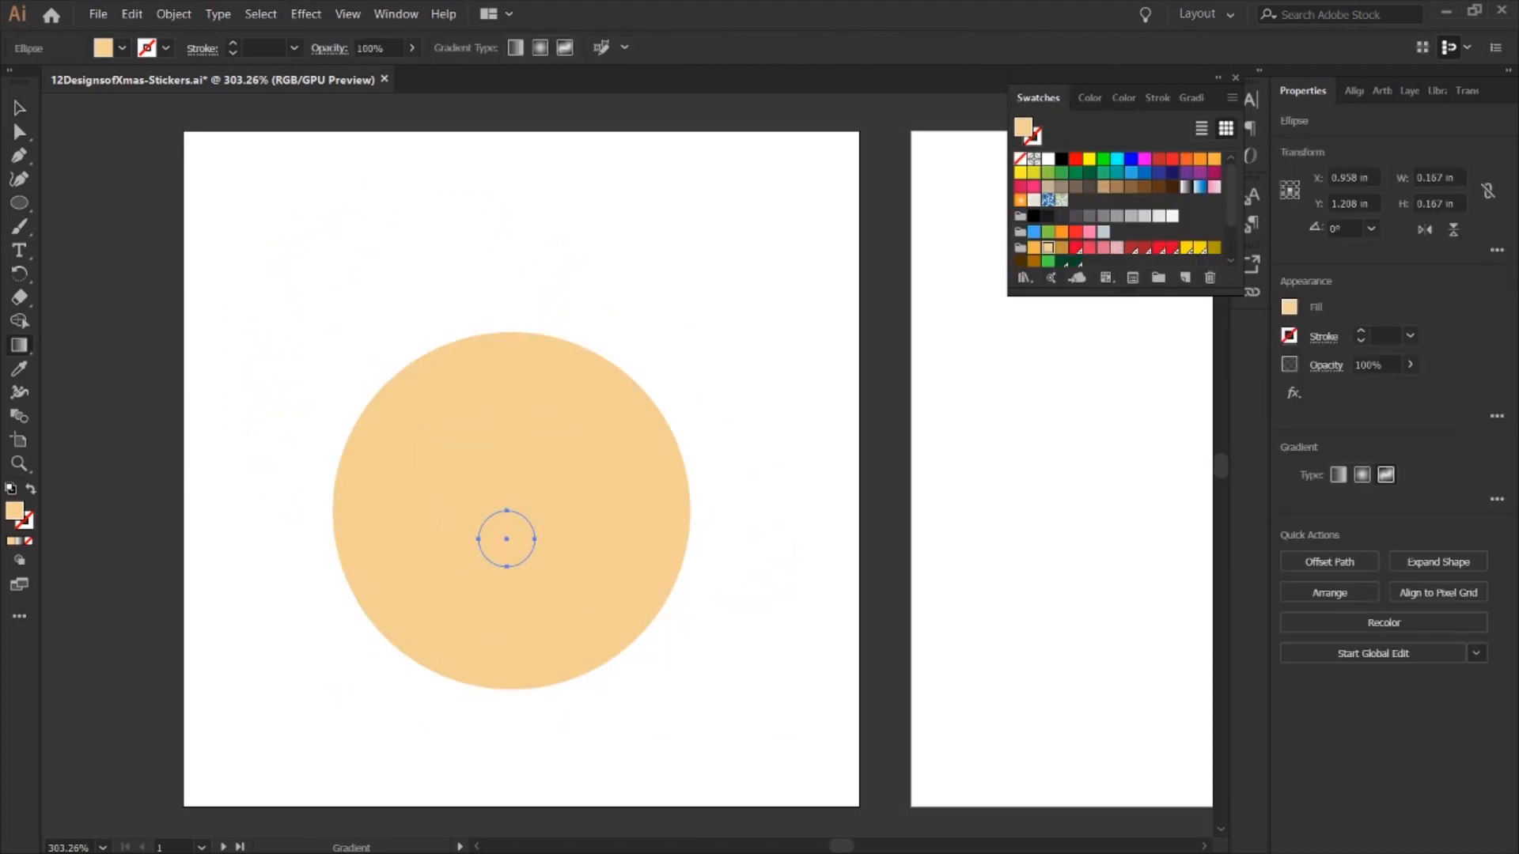
left_click(504, 524)
left_click(1090, 245)
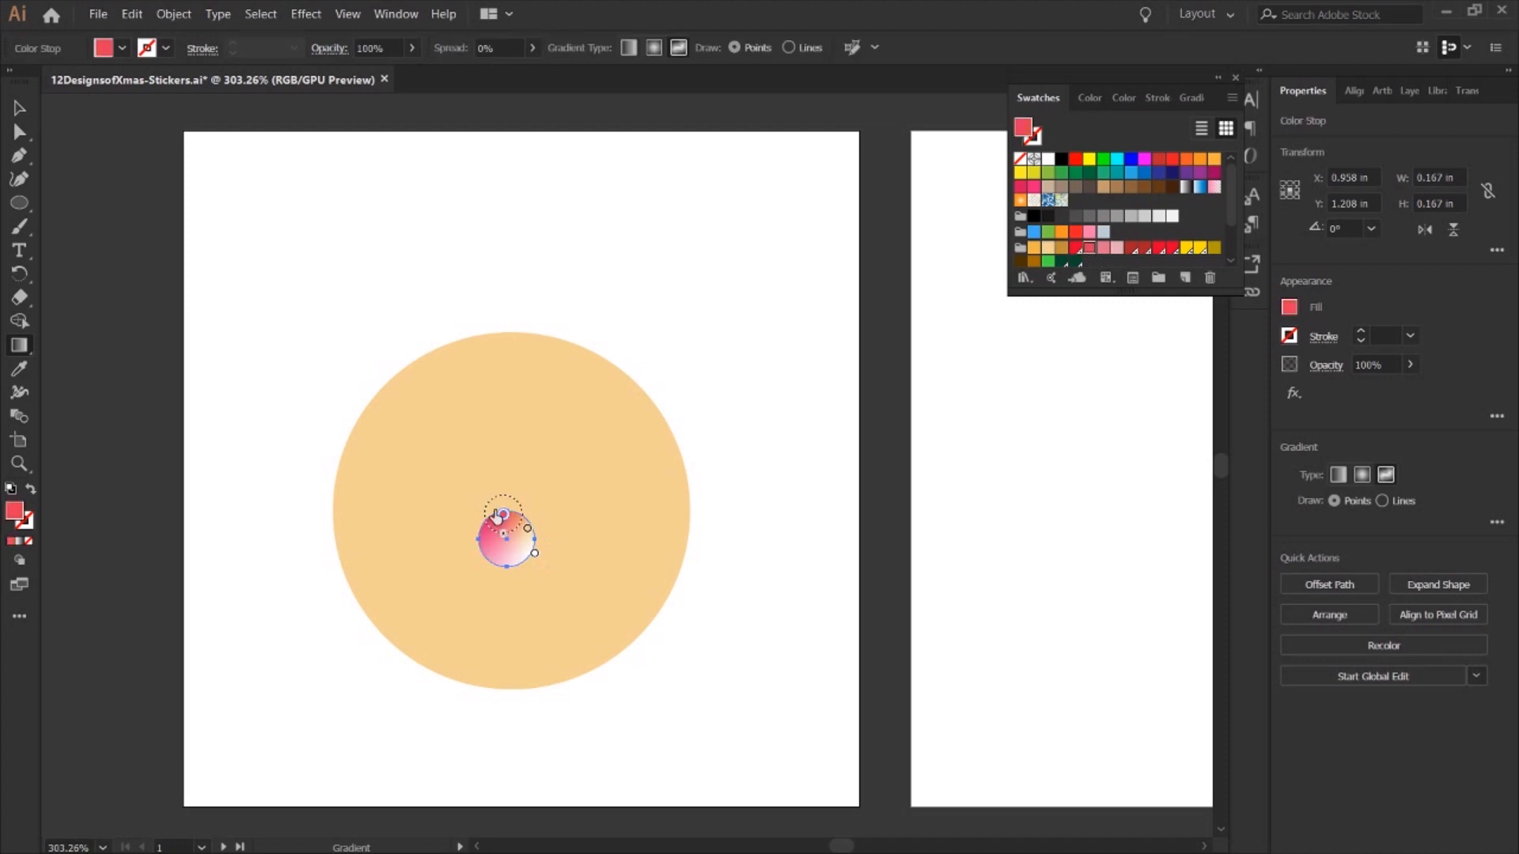
left_click(527, 528)
left_click(490, 542)
left_click_drag(535, 553, 508, 511)
left_click(1062, 249)
left_click(507, 541)
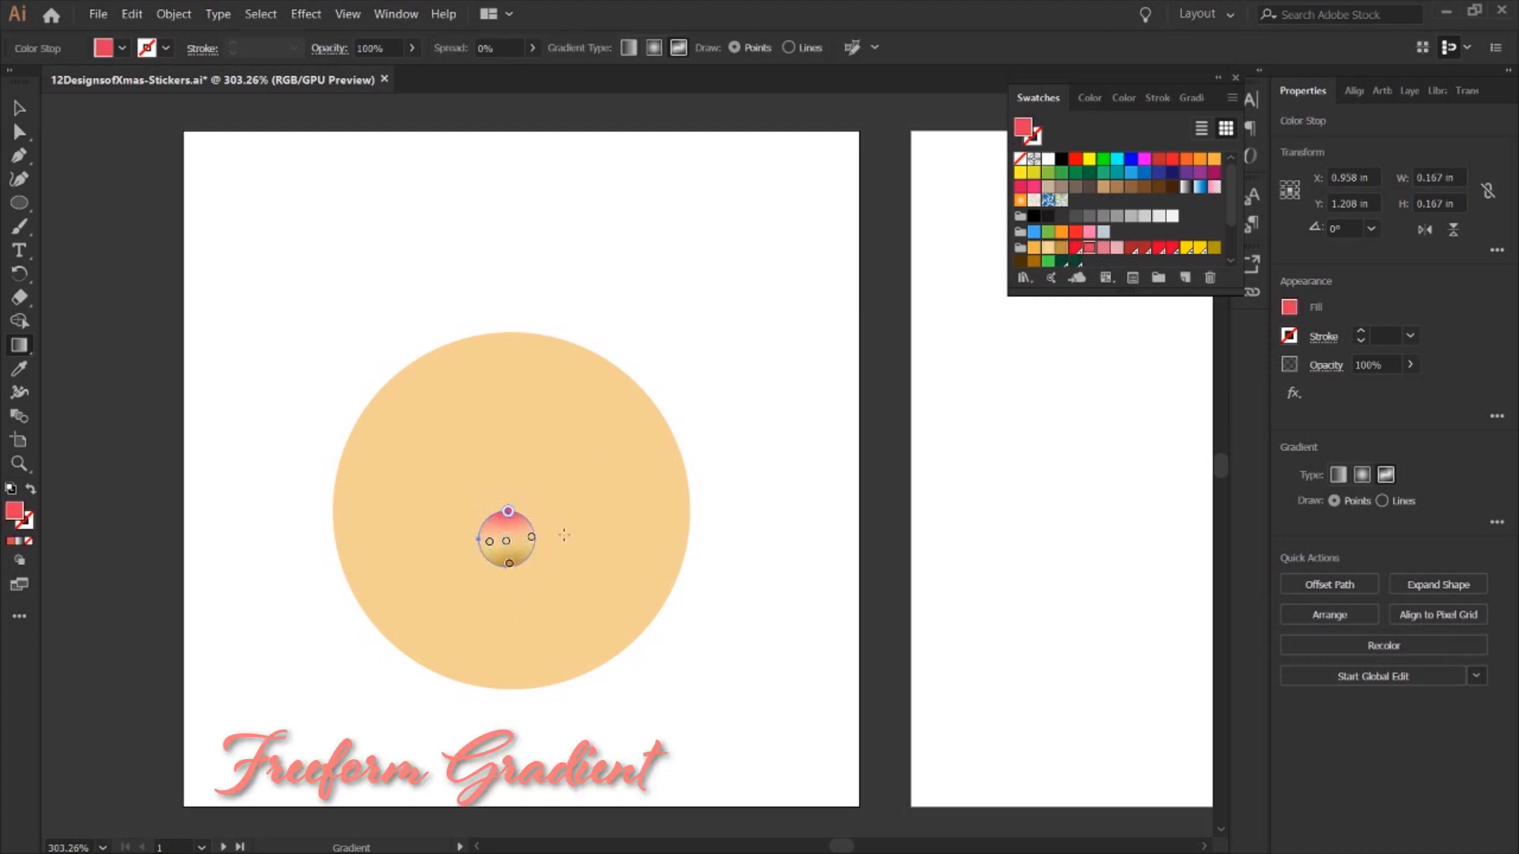
key("v")
left_click(801, 653)
Draw a pink cheek ellipse about 0.25 × 0.111 in left of the nose at 70% opacity and copy it to the other side.
left_click(17, 205)
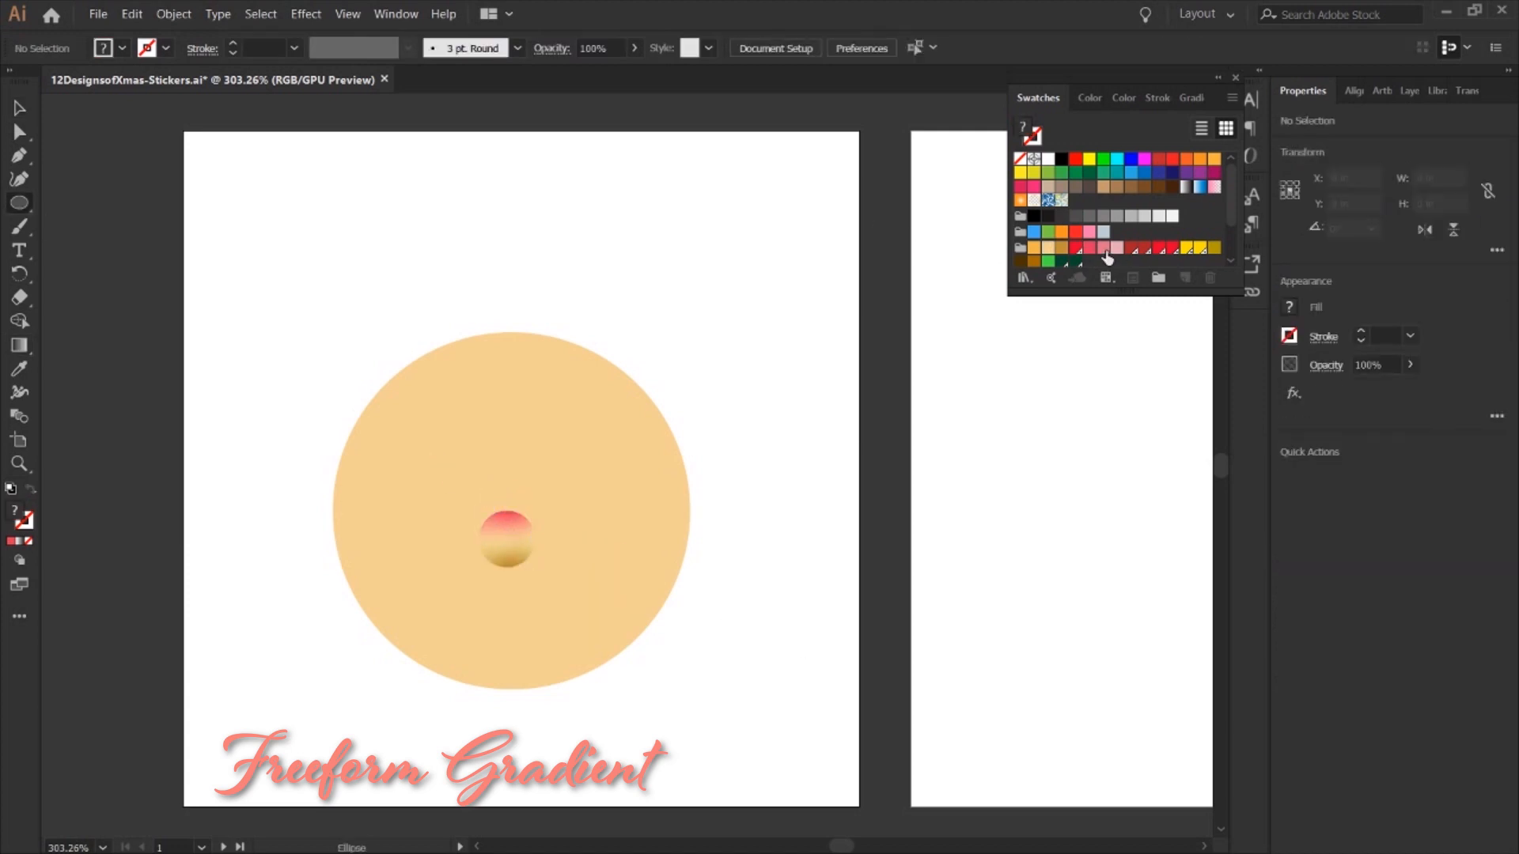
left_click_drag(455, 538, 455, 539)
key("v")
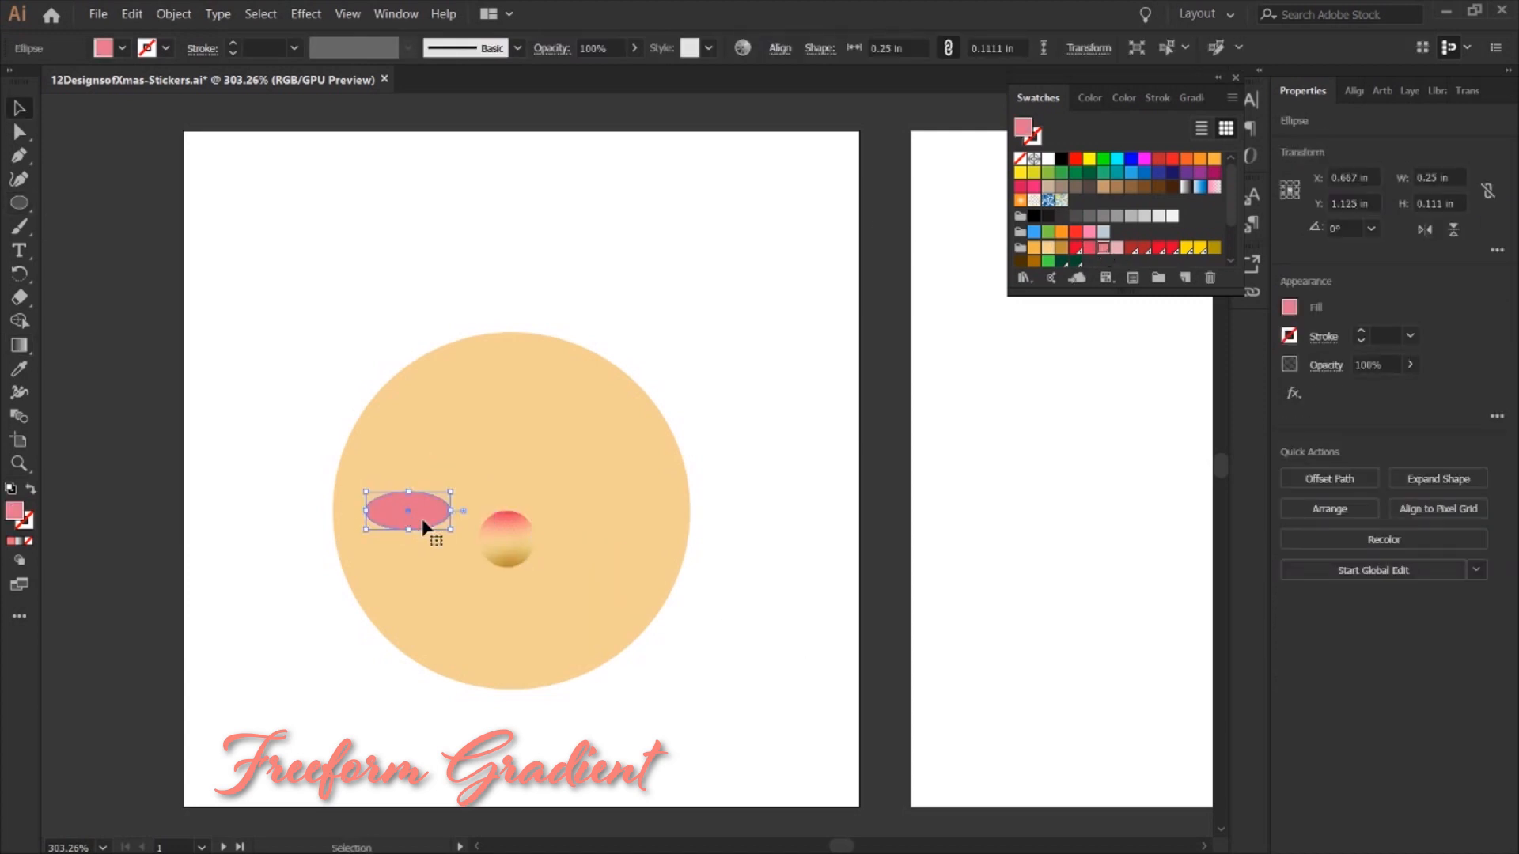
left_click(1372, 363)
type("70")
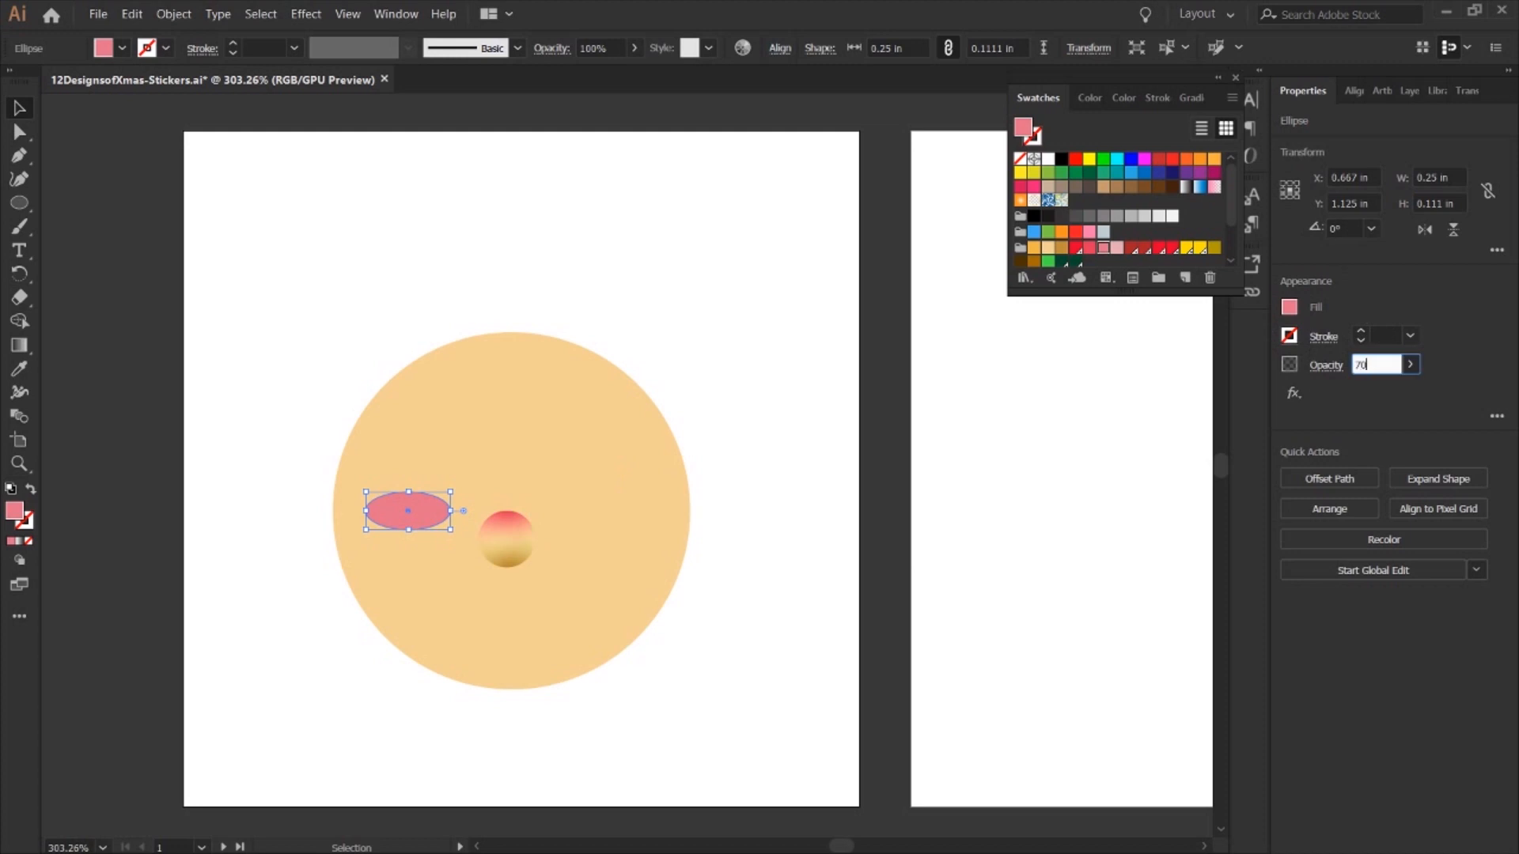
key("Return")
left_click_drag(408, 504, 610, 504)
left_click(697, 522)
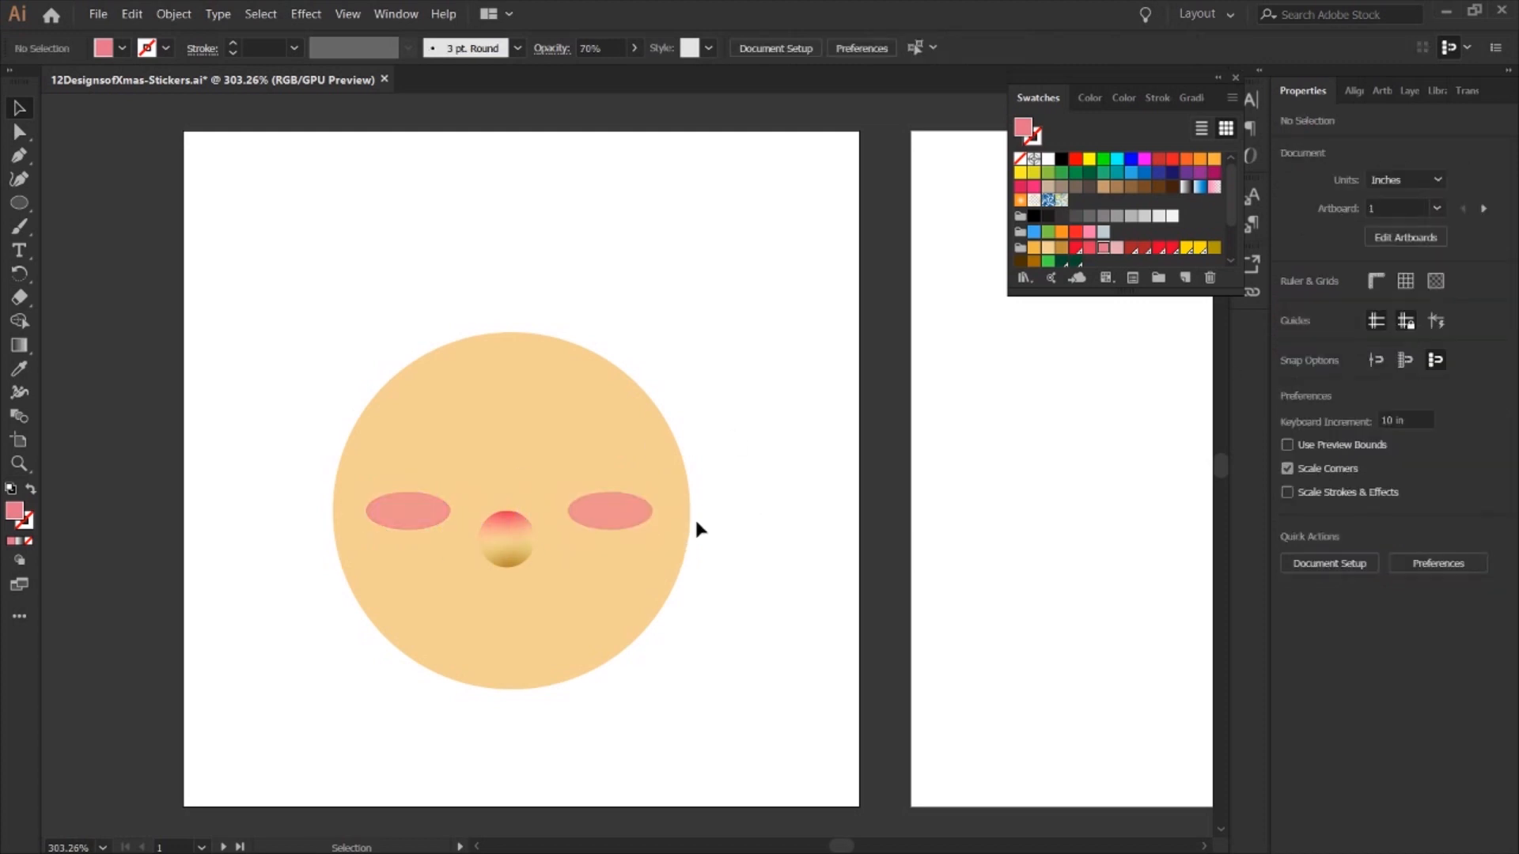
Give the left cheek a radial gradient with pink in the center fading to peach at the edge.
left_click(419, 516)
key("g")
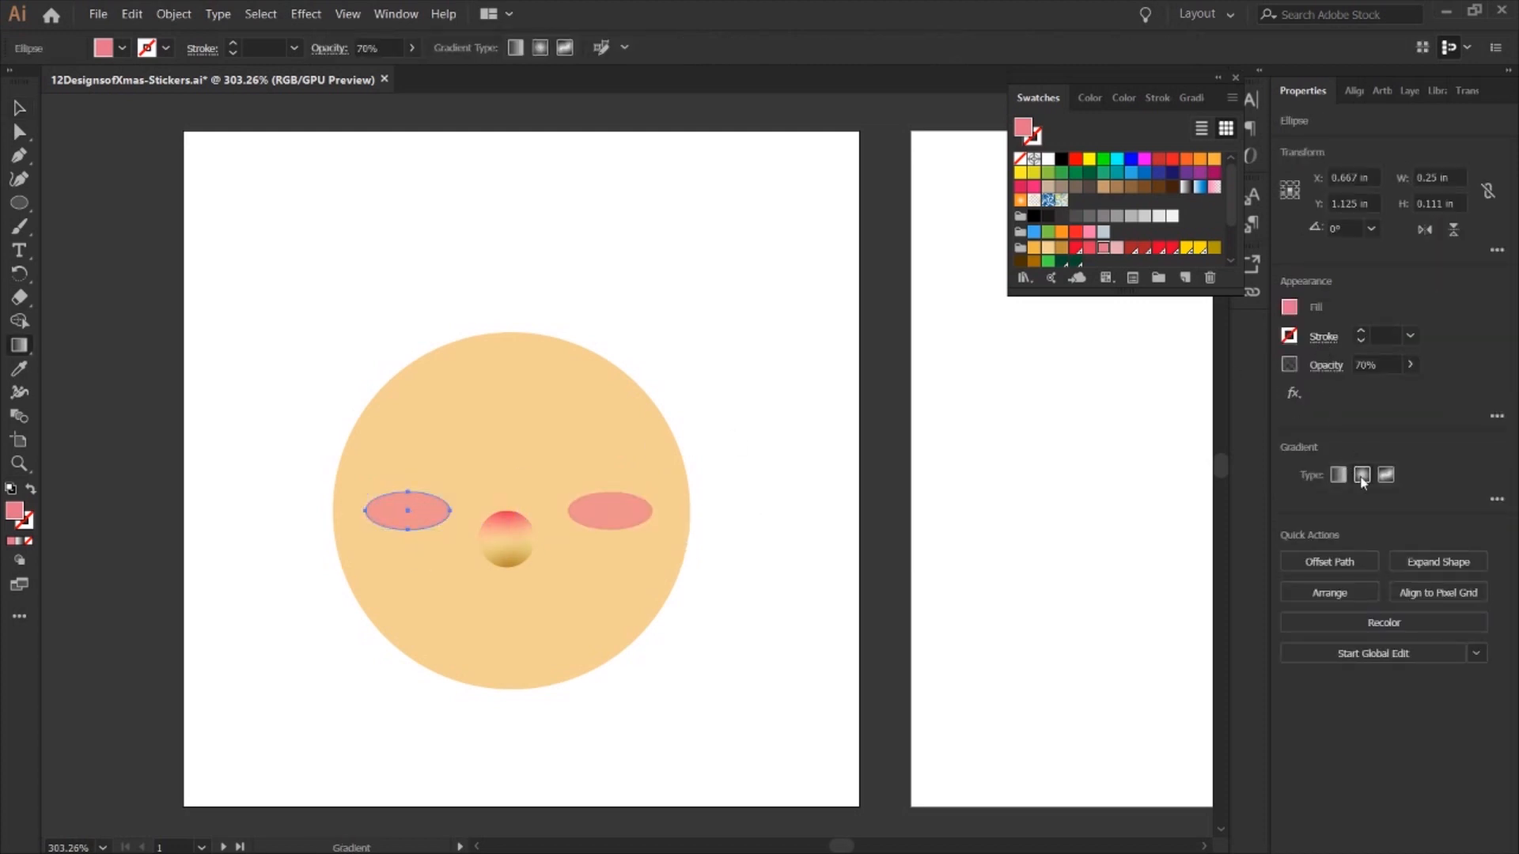
left_click(1361, 475)
left_click(408, 511)
left_click(1103, 248)
left_click(441, 511)
left_click(1048, 248)
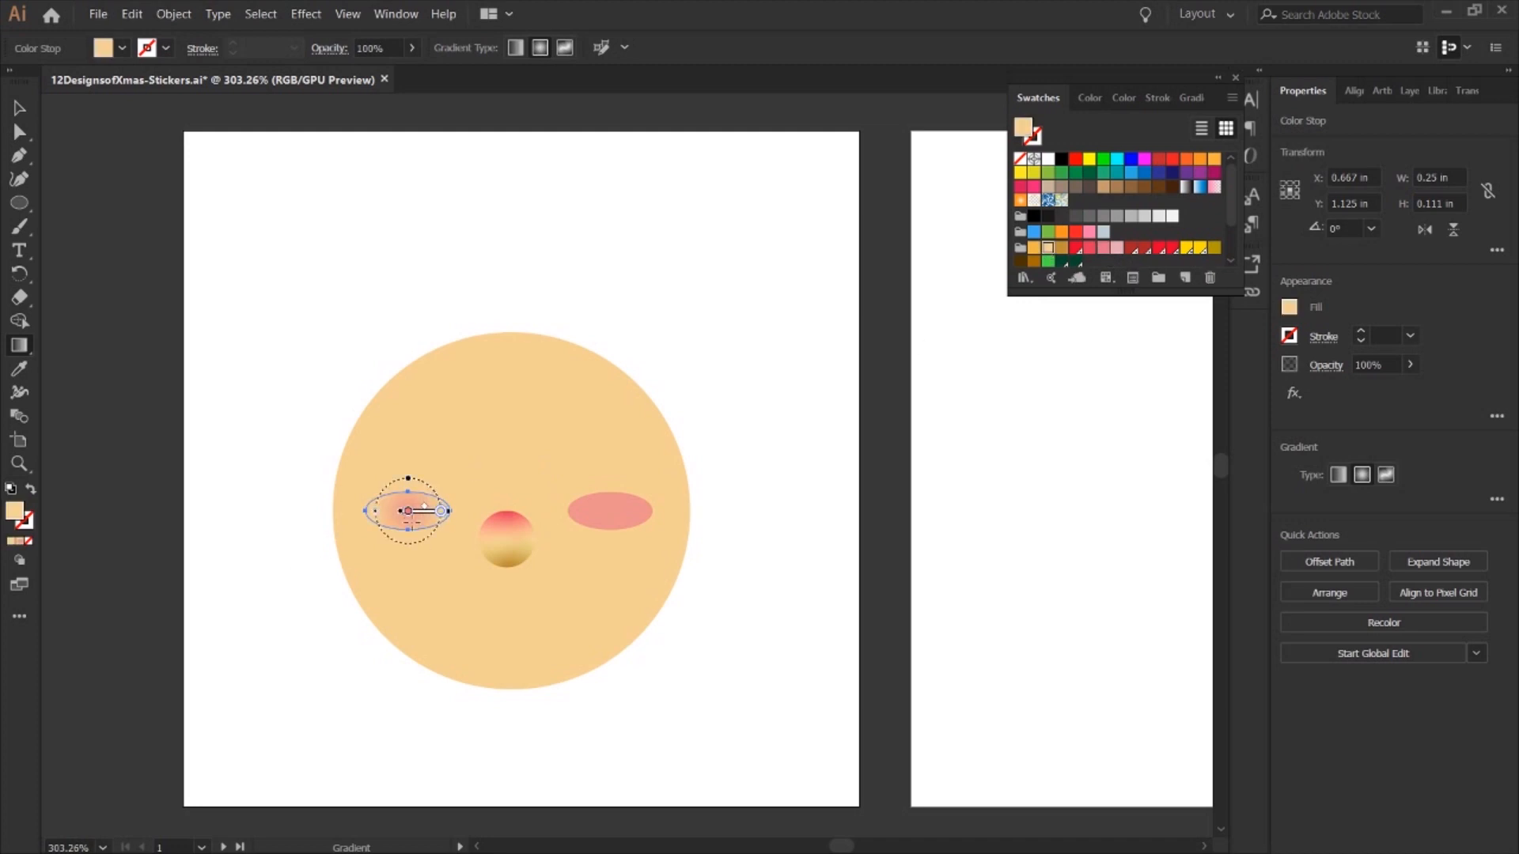
left_click(409, 511)
key("v")
left_click(268, 526)
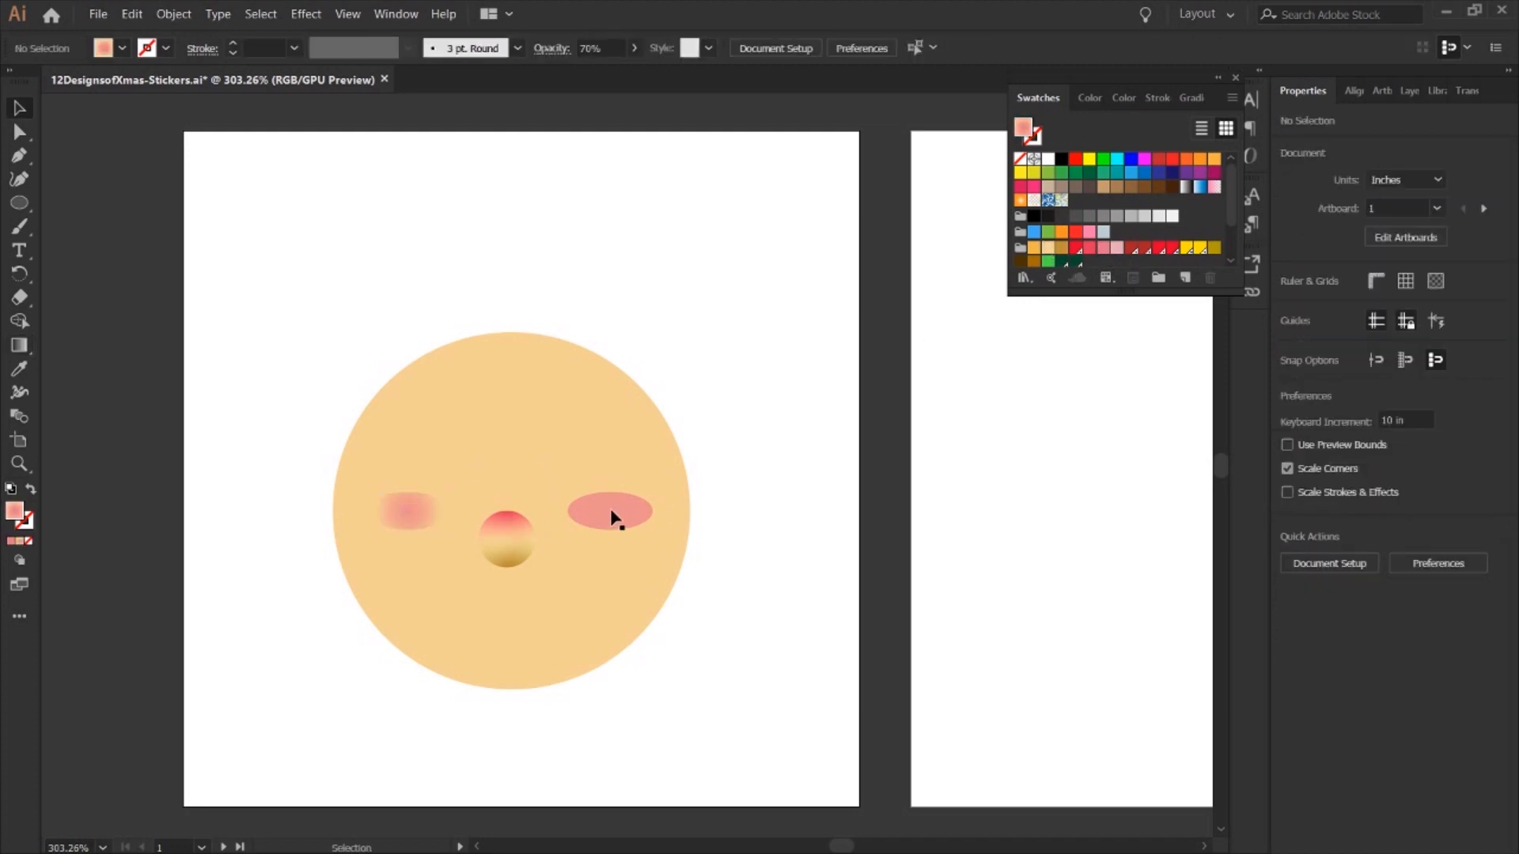
Delete the flat pink right cheek, make the gradient cheek about 0.139 in tall and duplicate it onto the right side.
left_click(610, 516)
key("Delete")
left_click(405, 500)
left_click_drag(408, 492, 615, 507)
left_click(710, 519)
Move the middle peach color stop of the nose's freeform gradient slightly lower.
left_click(518, 550)
key("g")
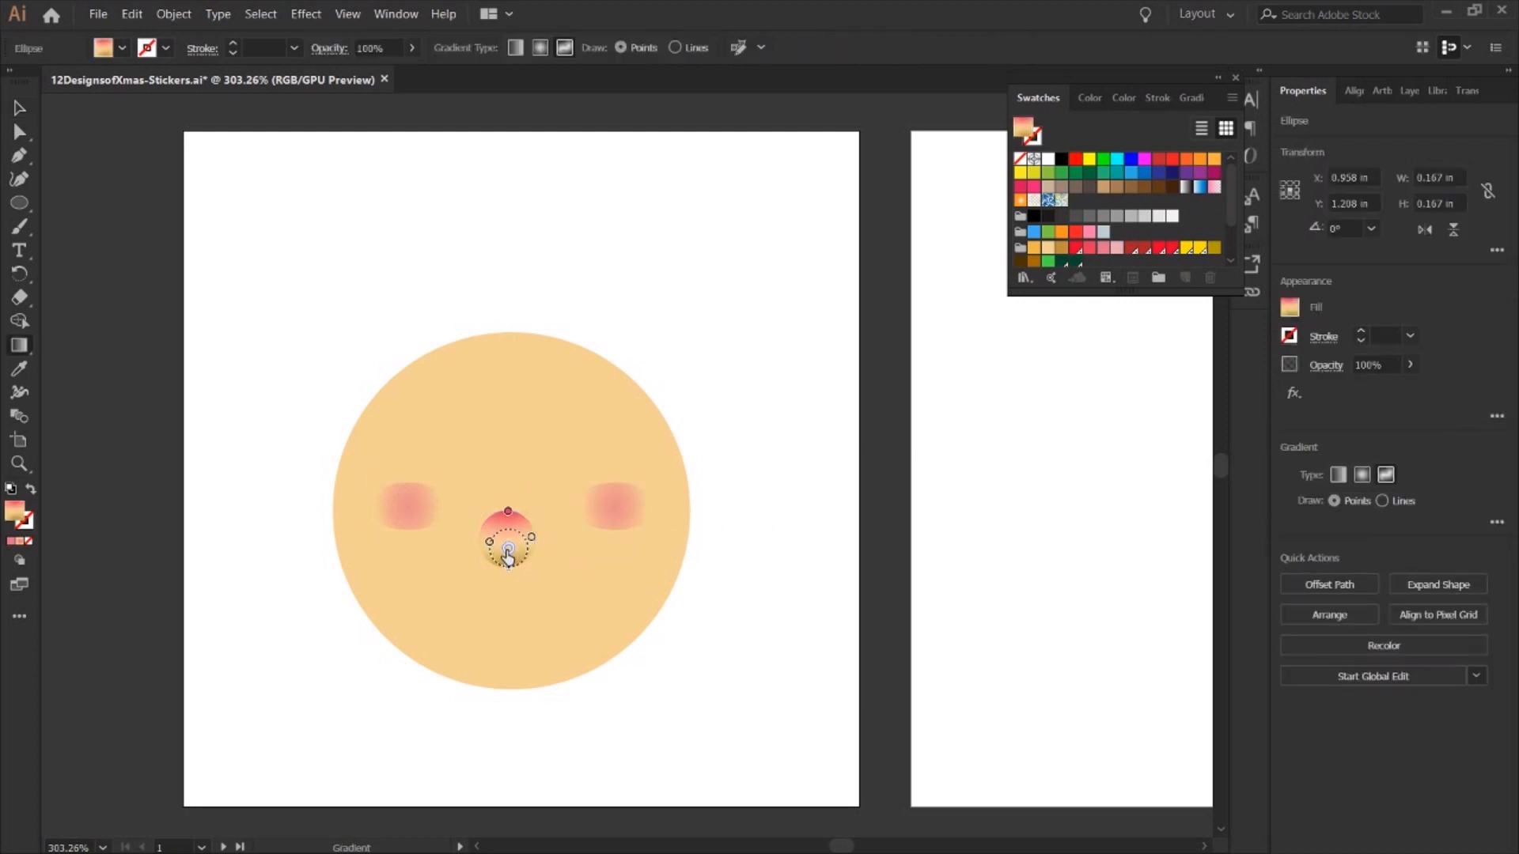
left_click(695, 621)
Reposition both cheeks together slightly lower on the face, one on each side of the nose.
key("v")
left_click(404, 505)
left_click(614, 506, "shift")
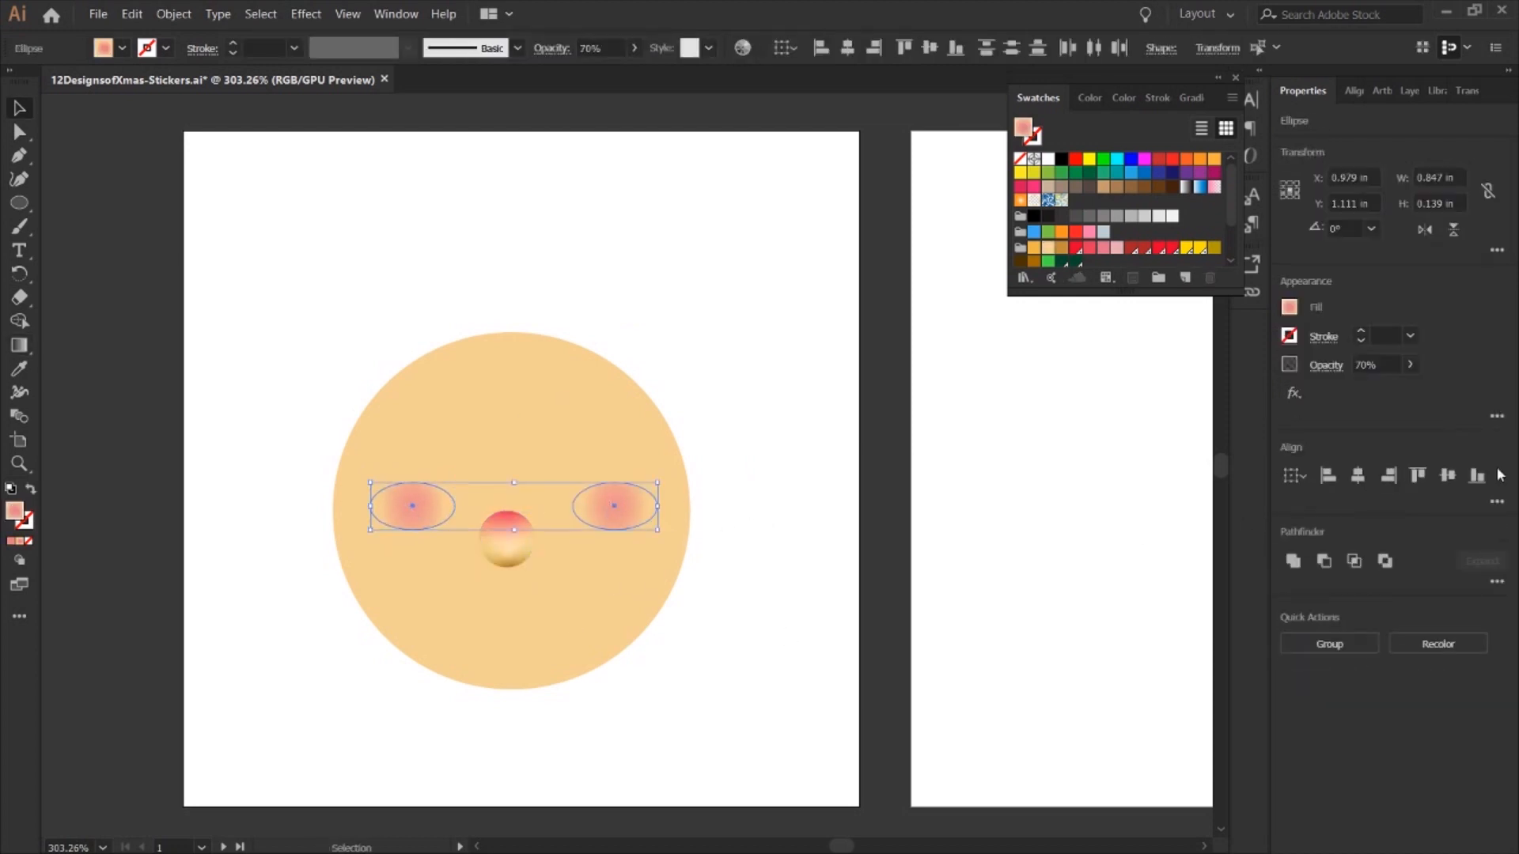
left_click_drag(630, 508, 627, 513)
left_click(782, 514)
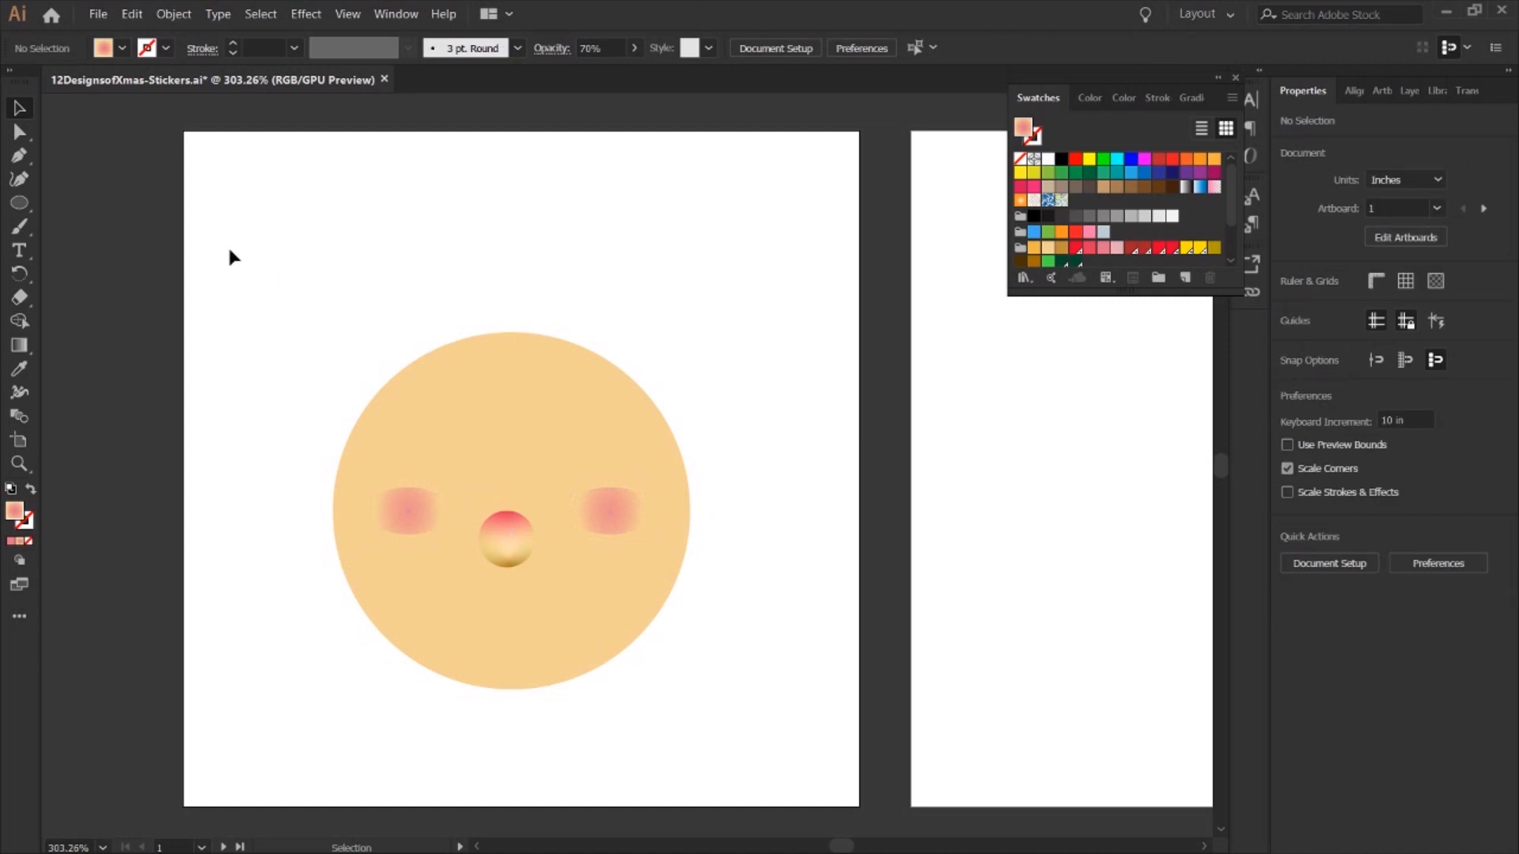
Draw a thin black ellipse above the left cheek and bend it into a closed-eye arch about 0.236 × 0.063 in.
left_click(21, 205)
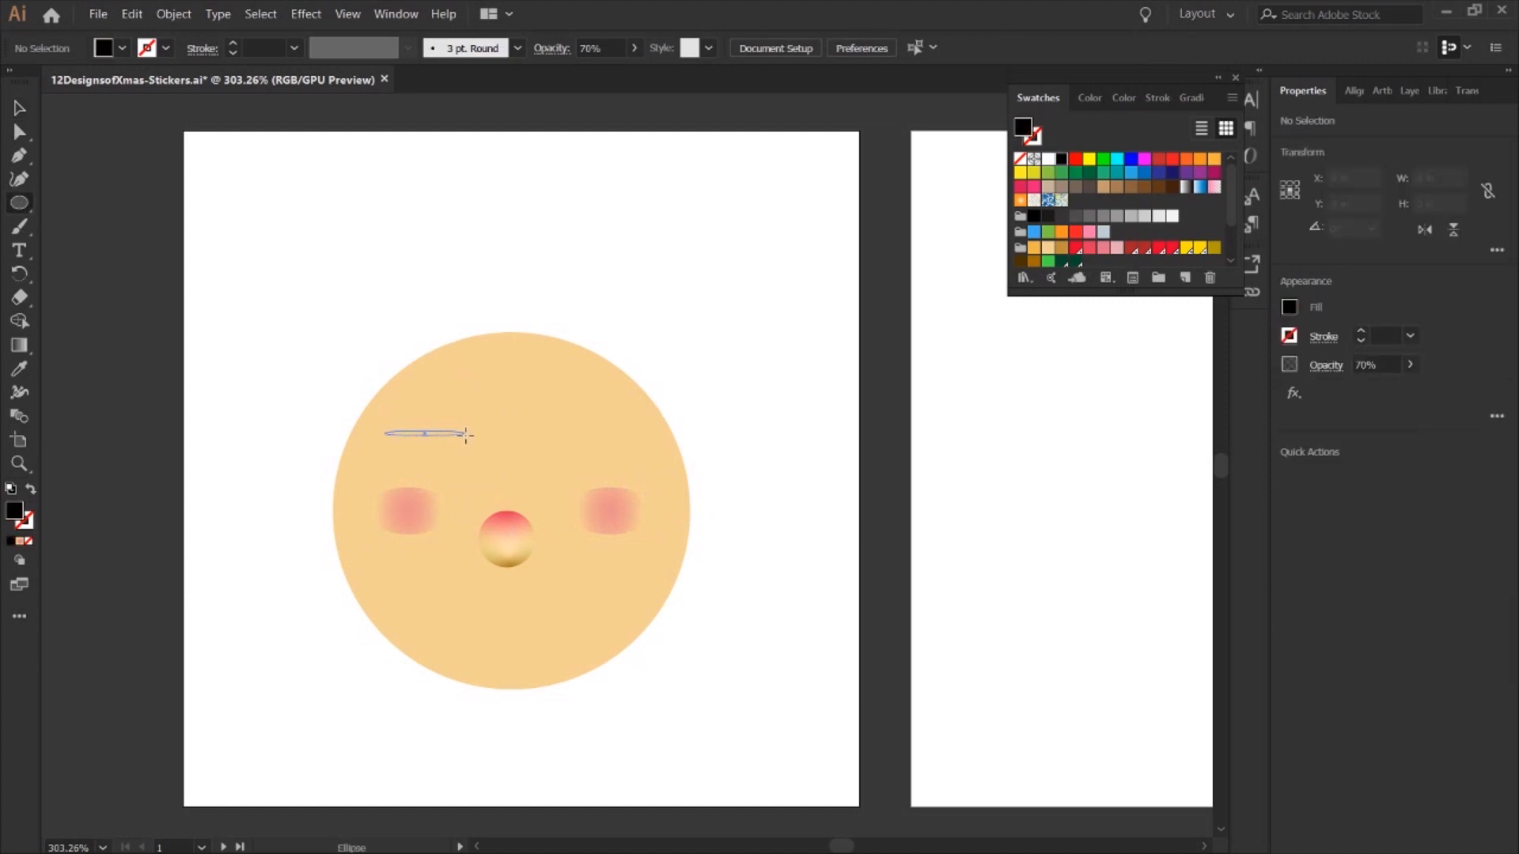
key("a")
left_click_drag(466, 436, 427, 442)
left_click(425, 431)
left_click(425, 436, "shift")
key("v")
left_click(426, 444, "ctrl")
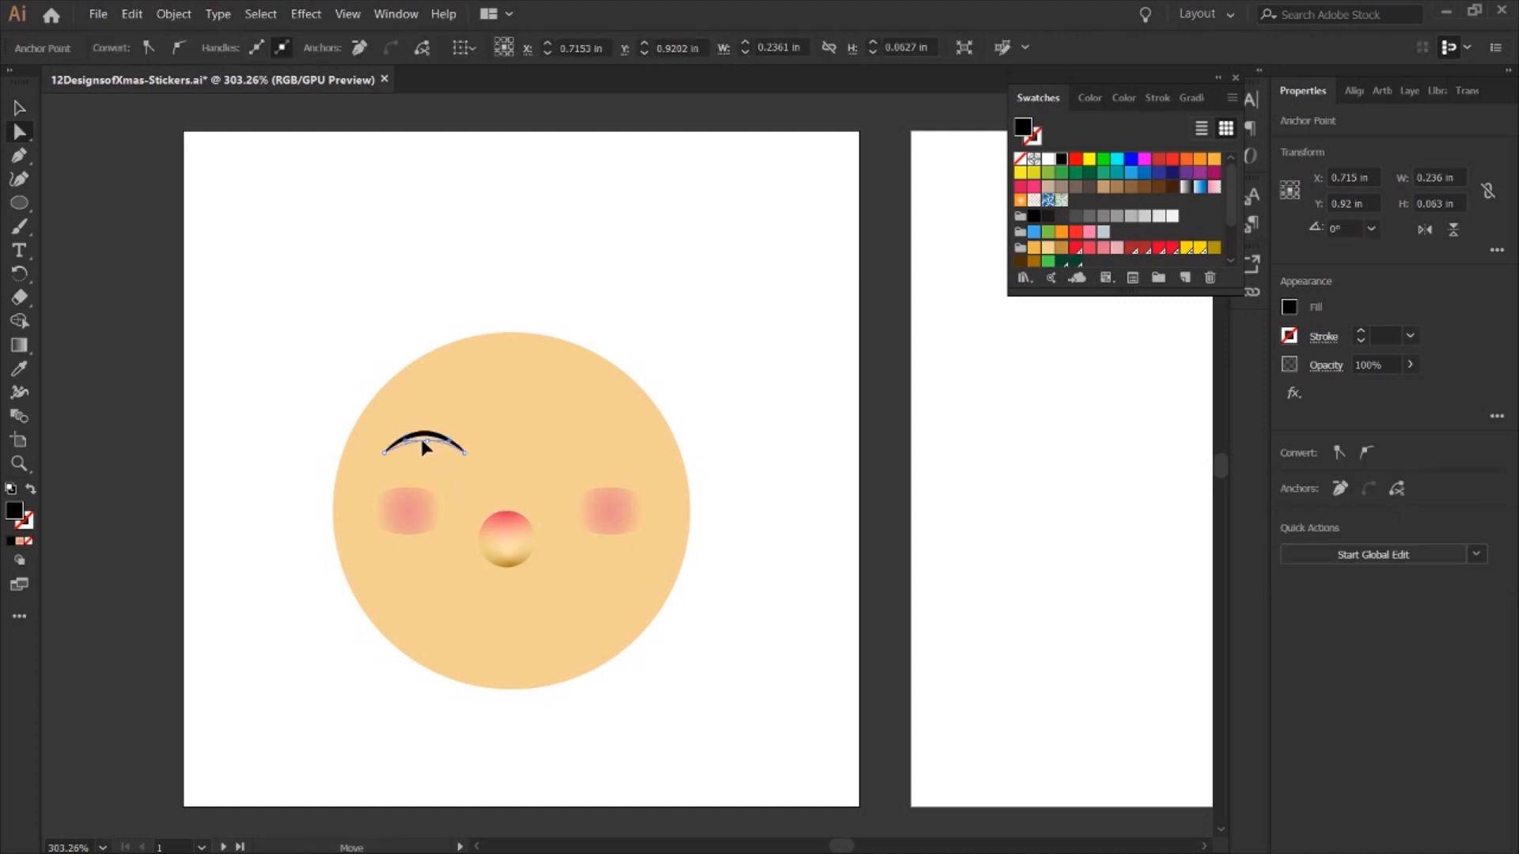
Copy the black arched eye to the matching place above the right cheek.
key("v")
left_click(427, 440)
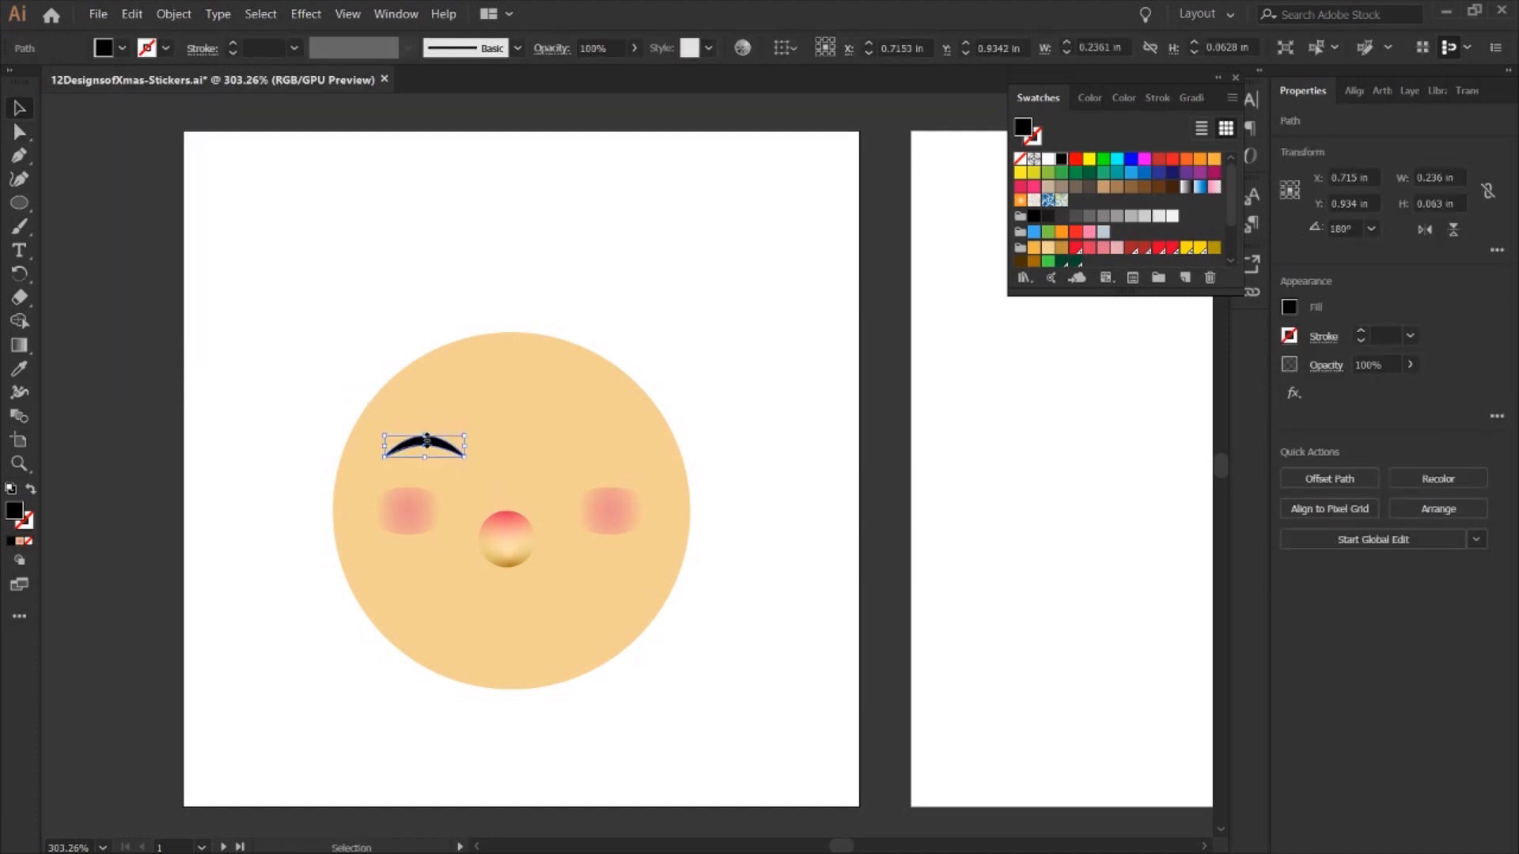
left_click_drag(605, 459, 592, 463)
left_click(492, 609)
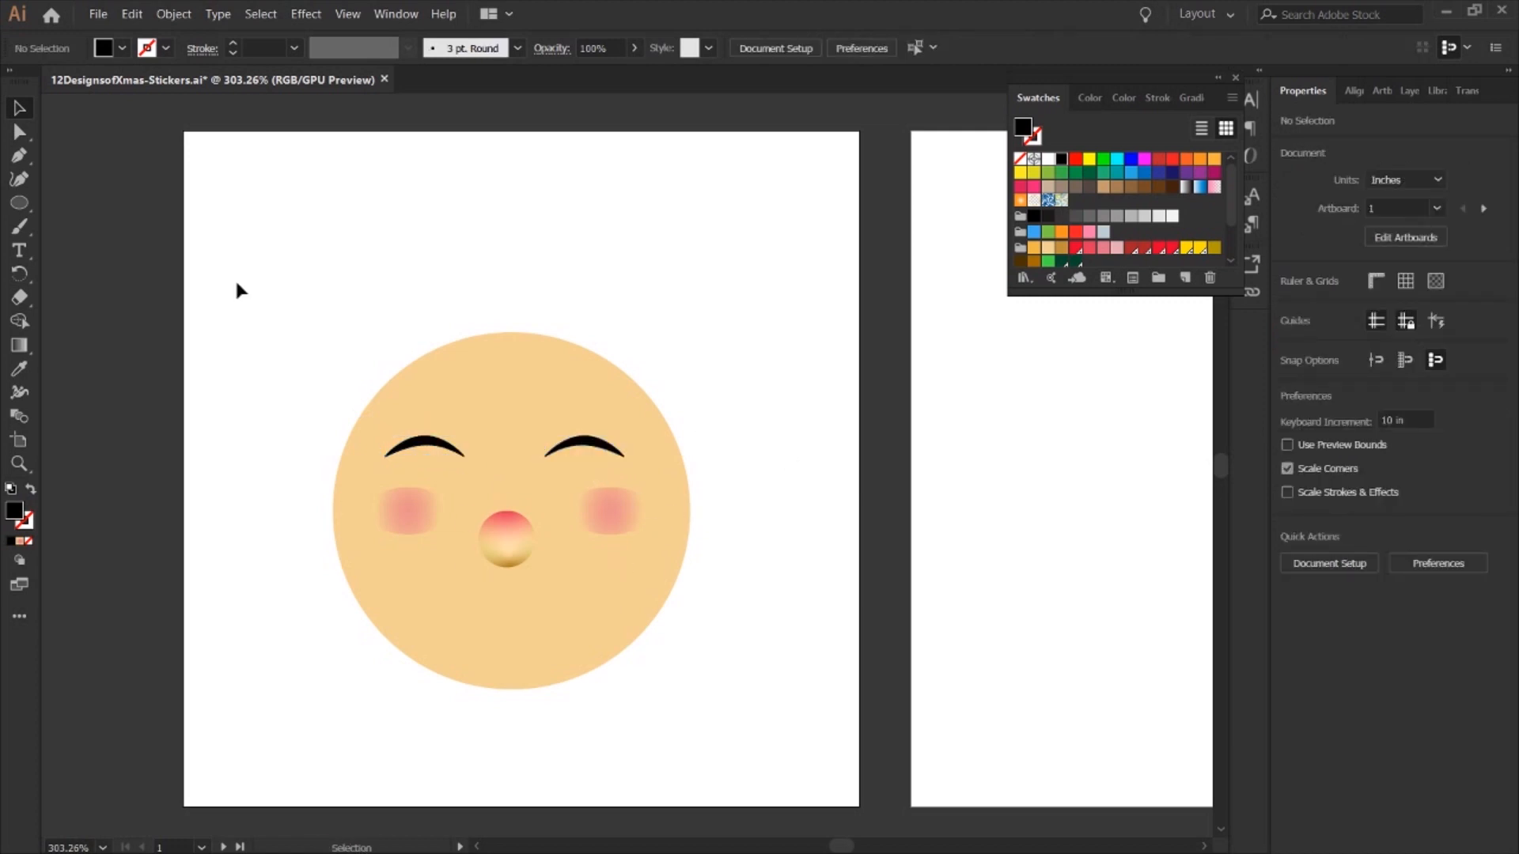
Draw a white beard ellipse about 1.042 × 0.597 in over the lower part of the face.
left_click(19, 202)
left_click(1048, 159)
left_click_drag(337, 599, 690, 802)
key("v")
mouse_move(561, 709)
left_mouse_down()
mouse_move(557, 695)
mouse_move(555, 708)
left_mouse_up()
Give the white beard ellipse a black stroke 0.005 in wide.
left_click(27, 522)
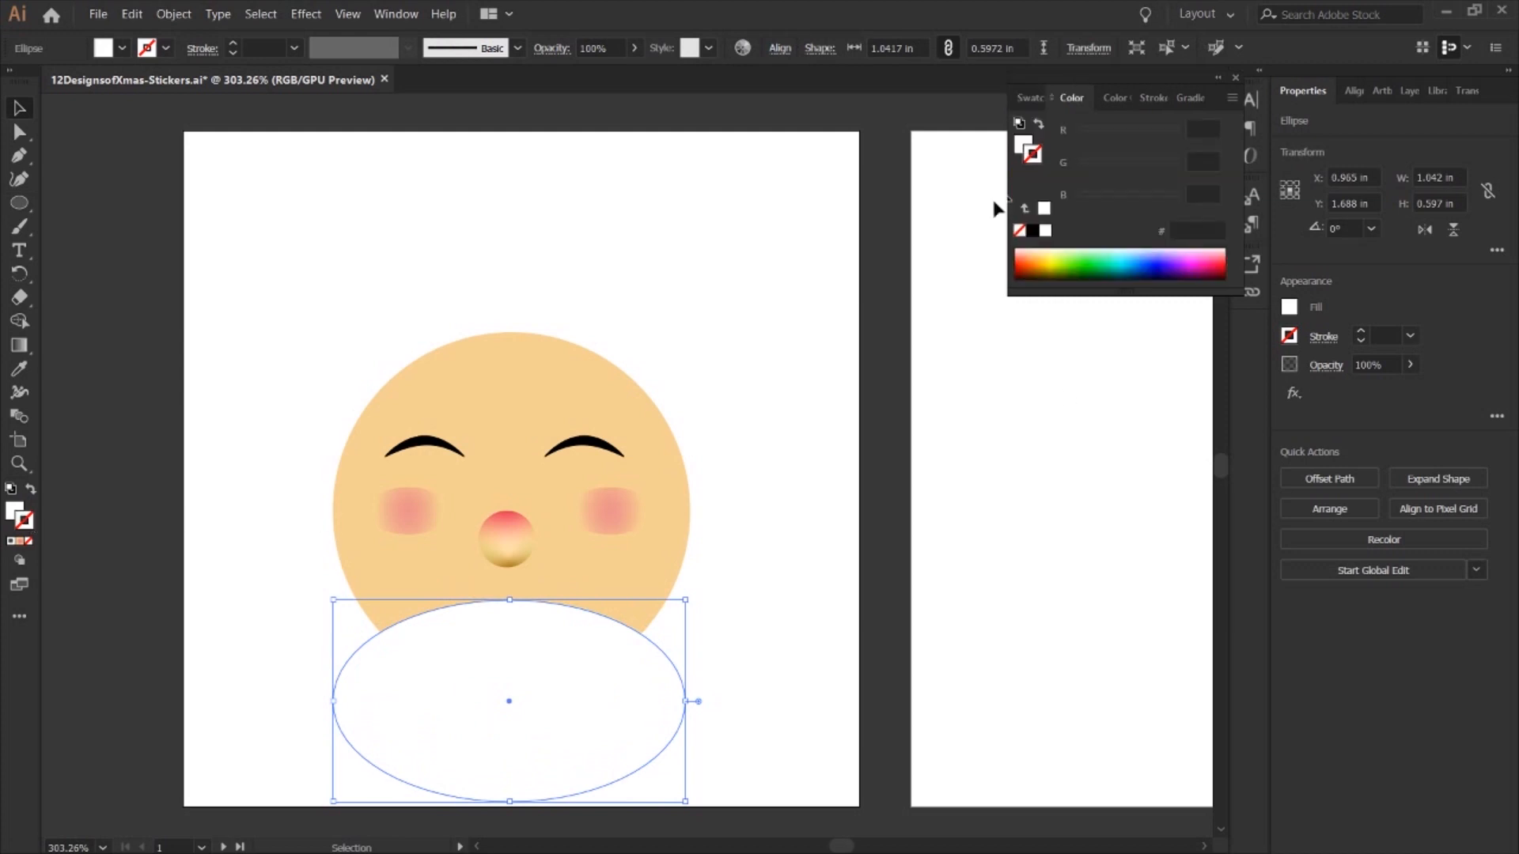
left_click(1032, 231)
left_click(1393, 335)
type("0.005")
key("Return")
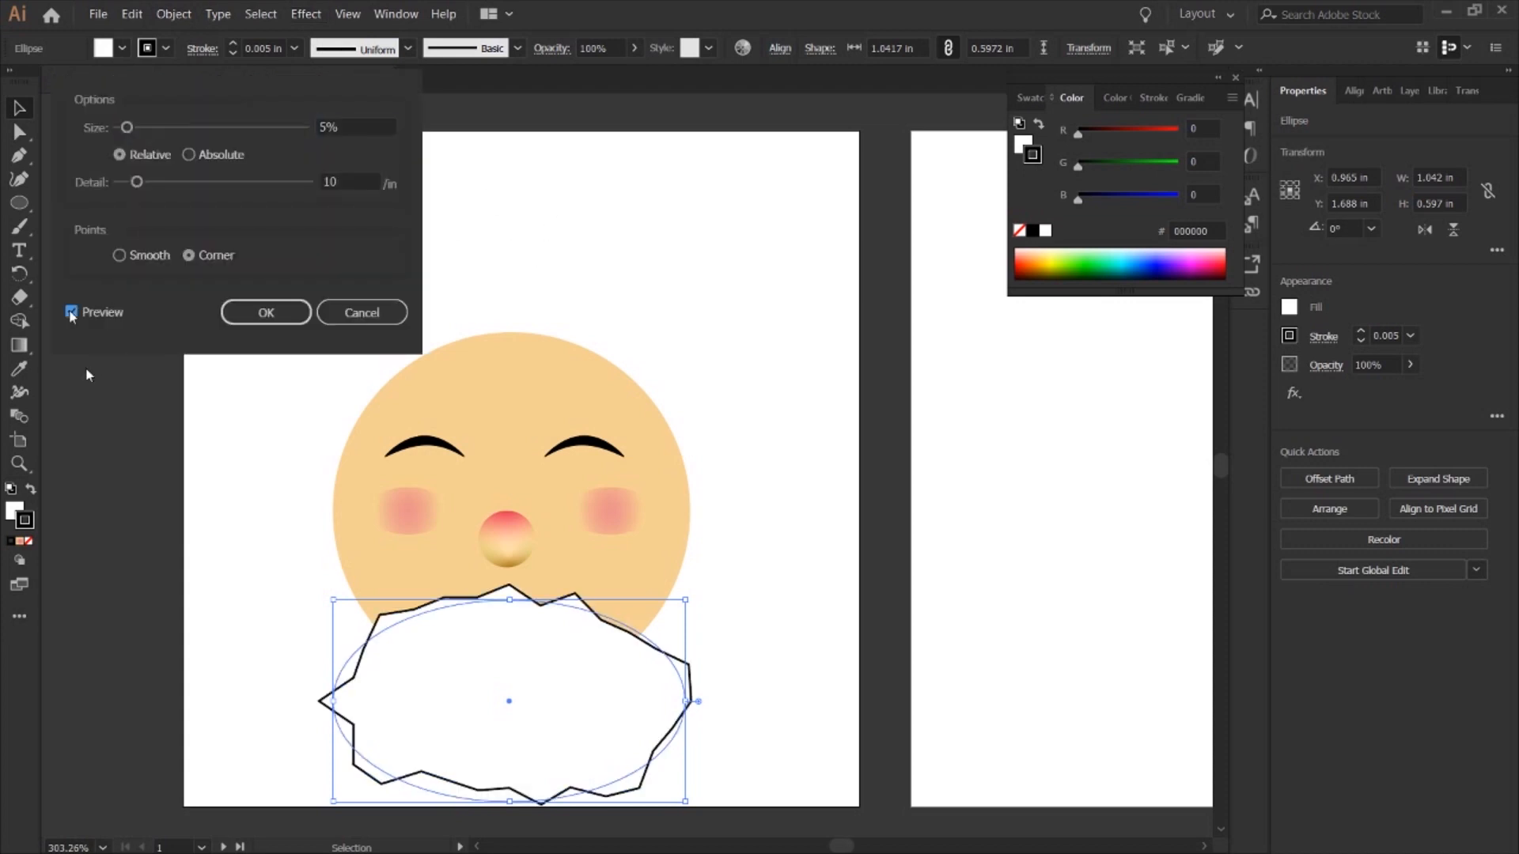
Roughen the beard ellipse with smooth points, an absolute size of 0.11 in and a higher detail for a furry edge.
left_click(120, 255)
left_click_drag(138, 127, 132, 127)
left_click_drag(137, 182, 141, 182)
left_click(189, 154)
left_click_drag(132, 128, 137, 127)
left_click_drag(141, 182, 193, 183)
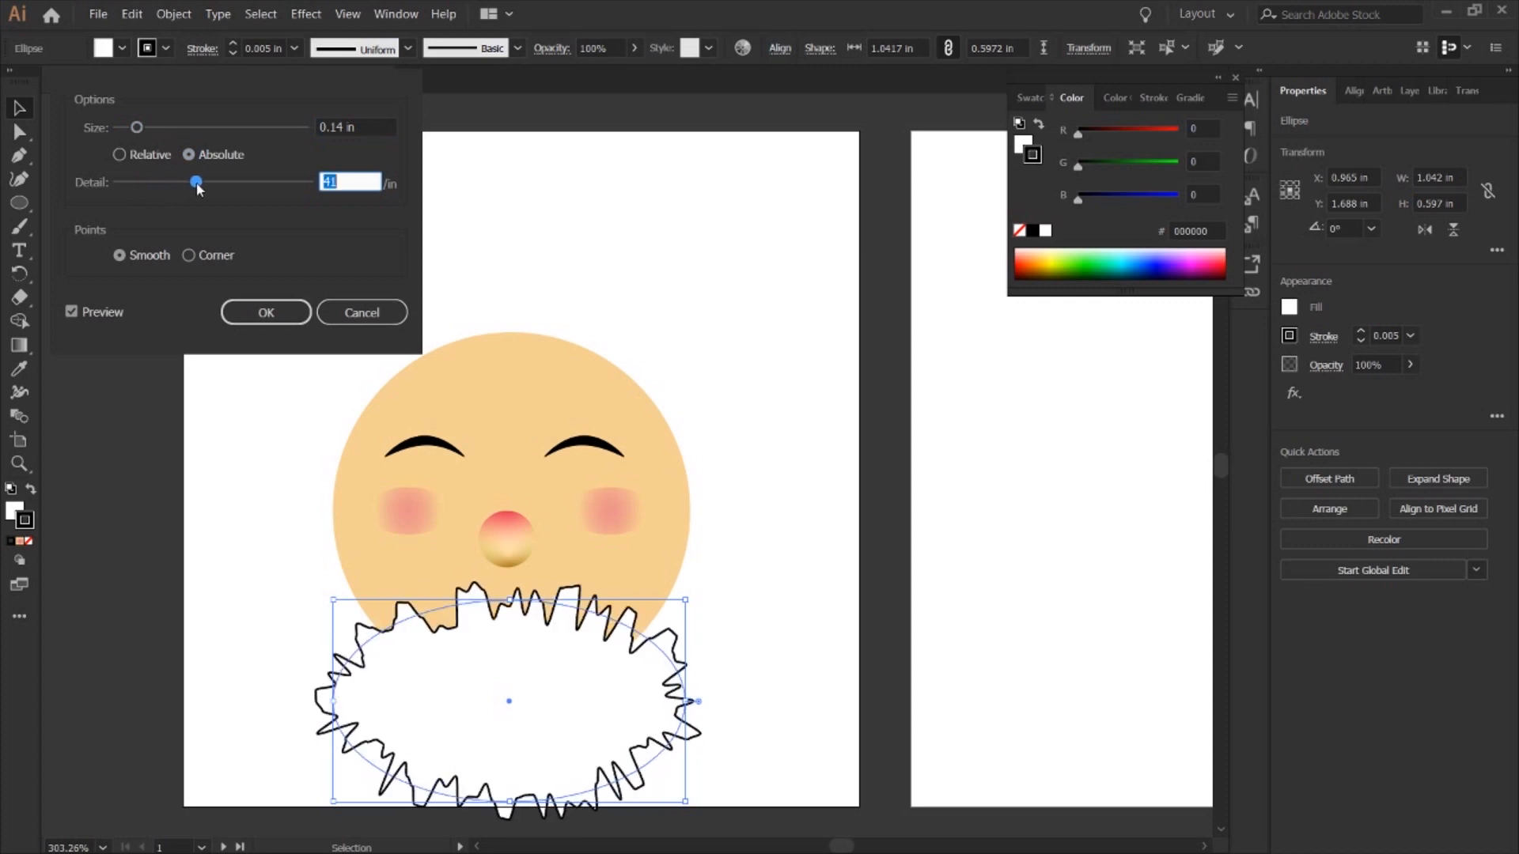
left_click_drag(137, 127, 132, 128)
left_click_drag(194, 183, 204, 183)
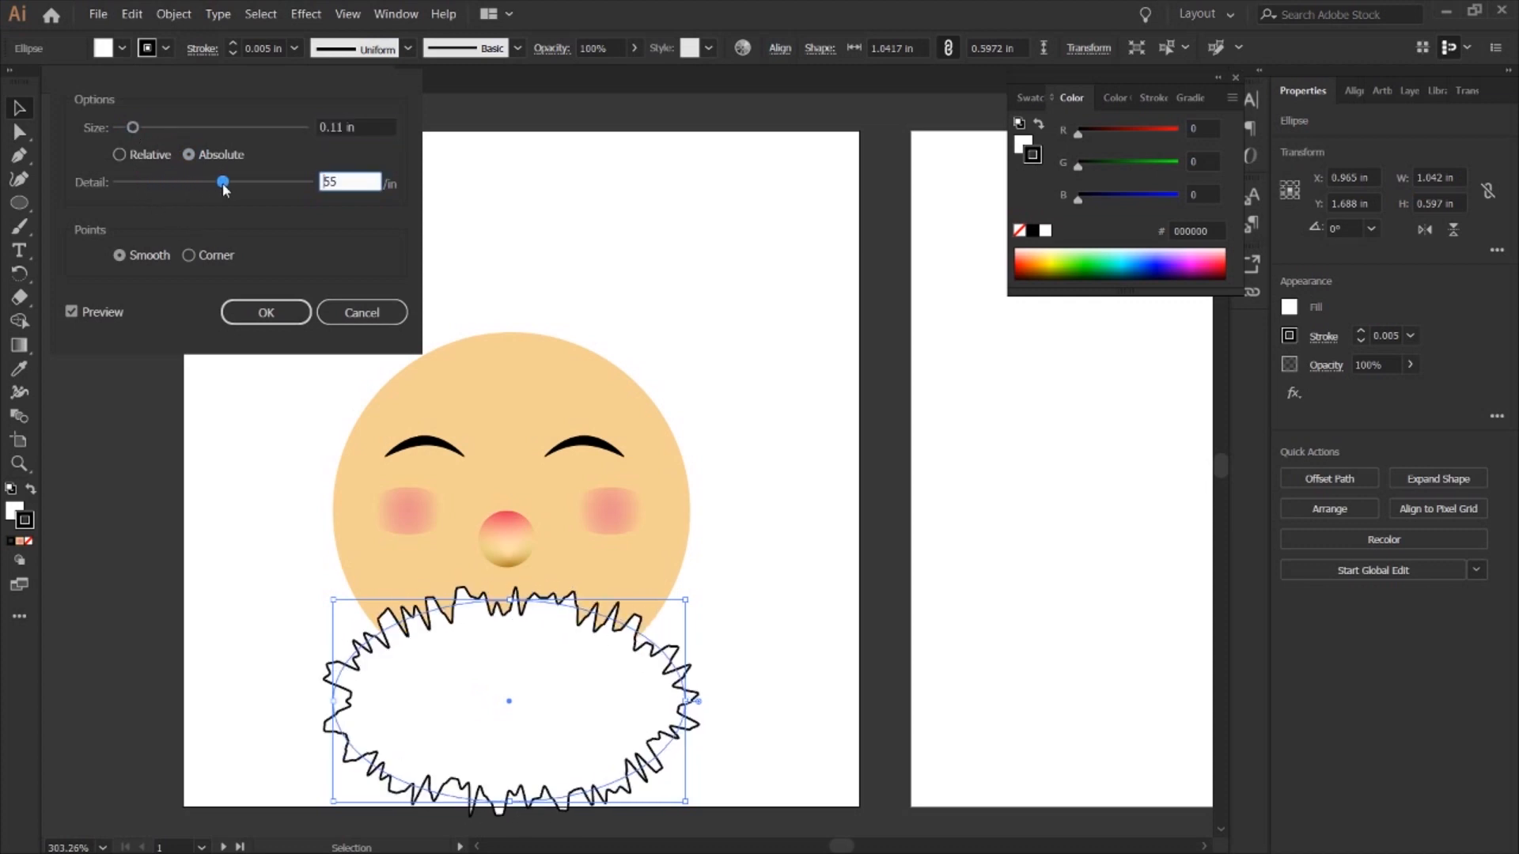
left_click(266, 312)
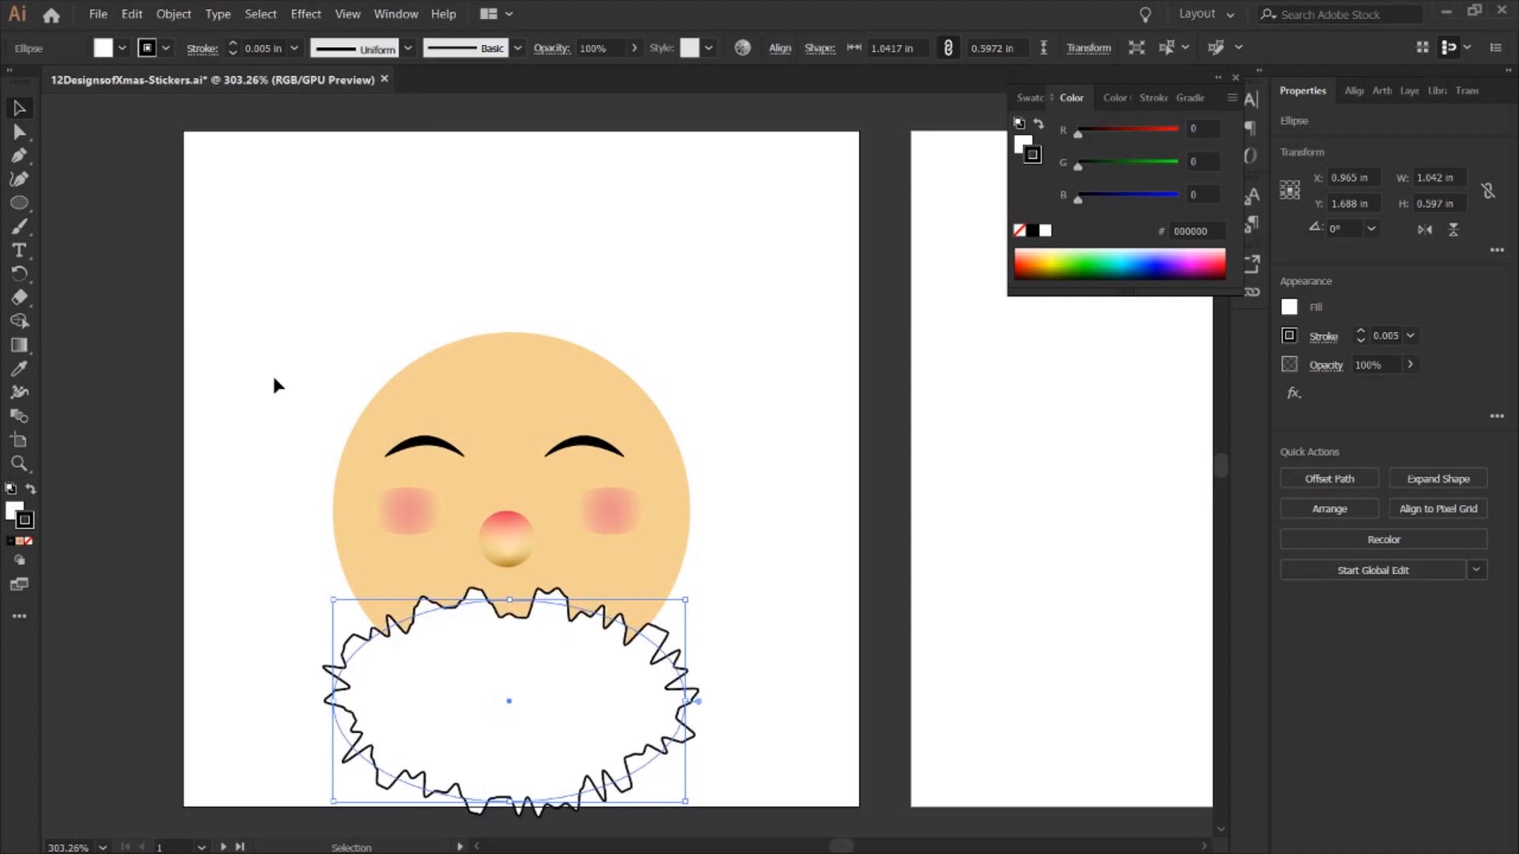
Expand the beard's roughened appearance, raise it to the nose and resize it to about 1.042 × 0.745 in.
left_click(228, 232)
left_click_drag(606, 687, 606, 657)
left_click_drag(511, 801, 513, 807)
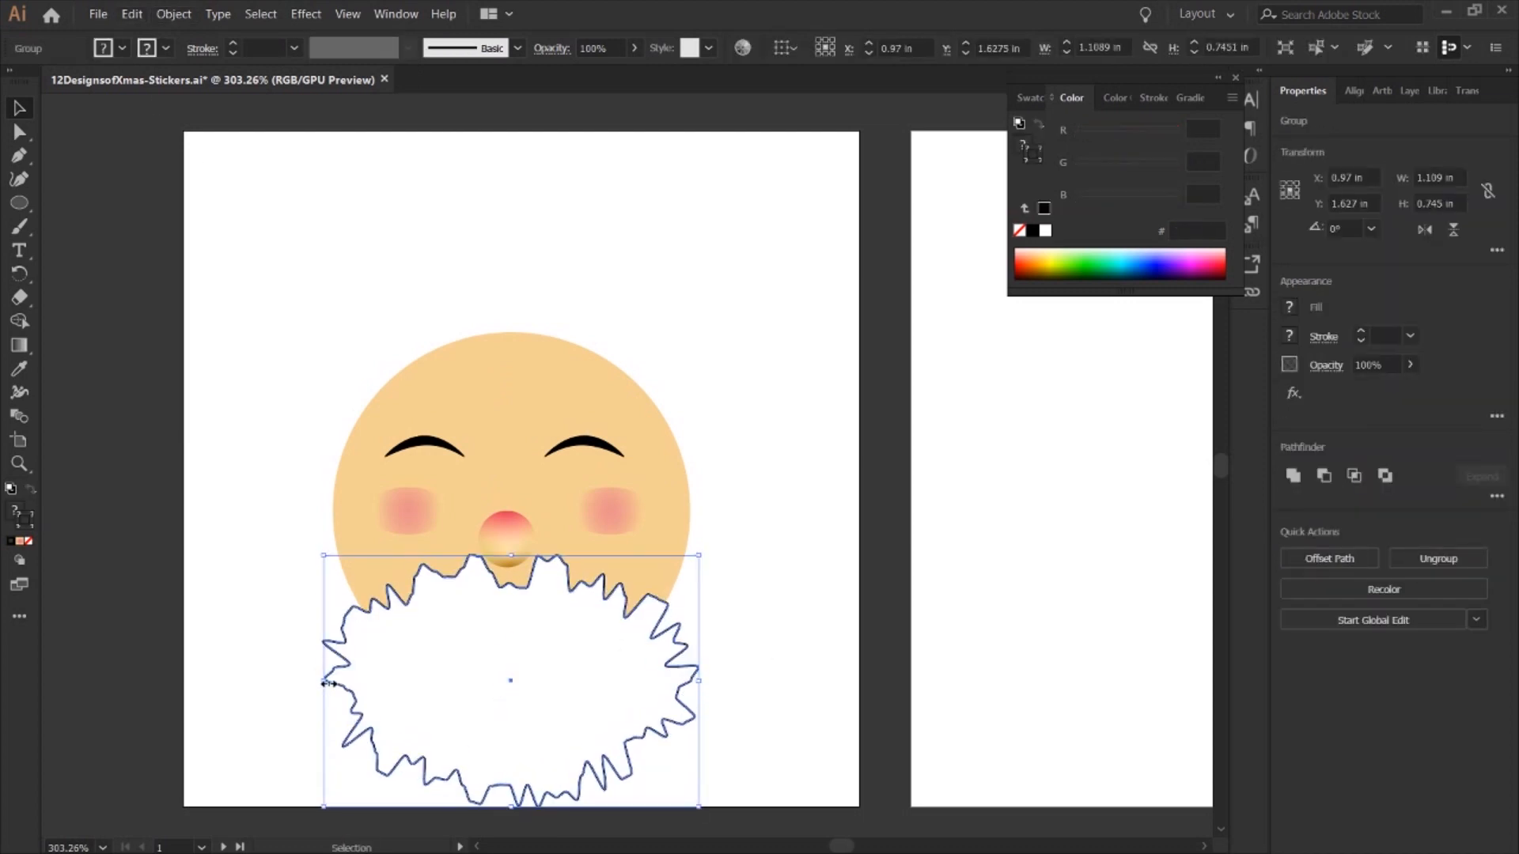
left_click_drag(323, 679, 334, 680)
Delete the separate black outline path from the expanded beard group, keeping the white shape.
key("a")
left_click(368, 603)
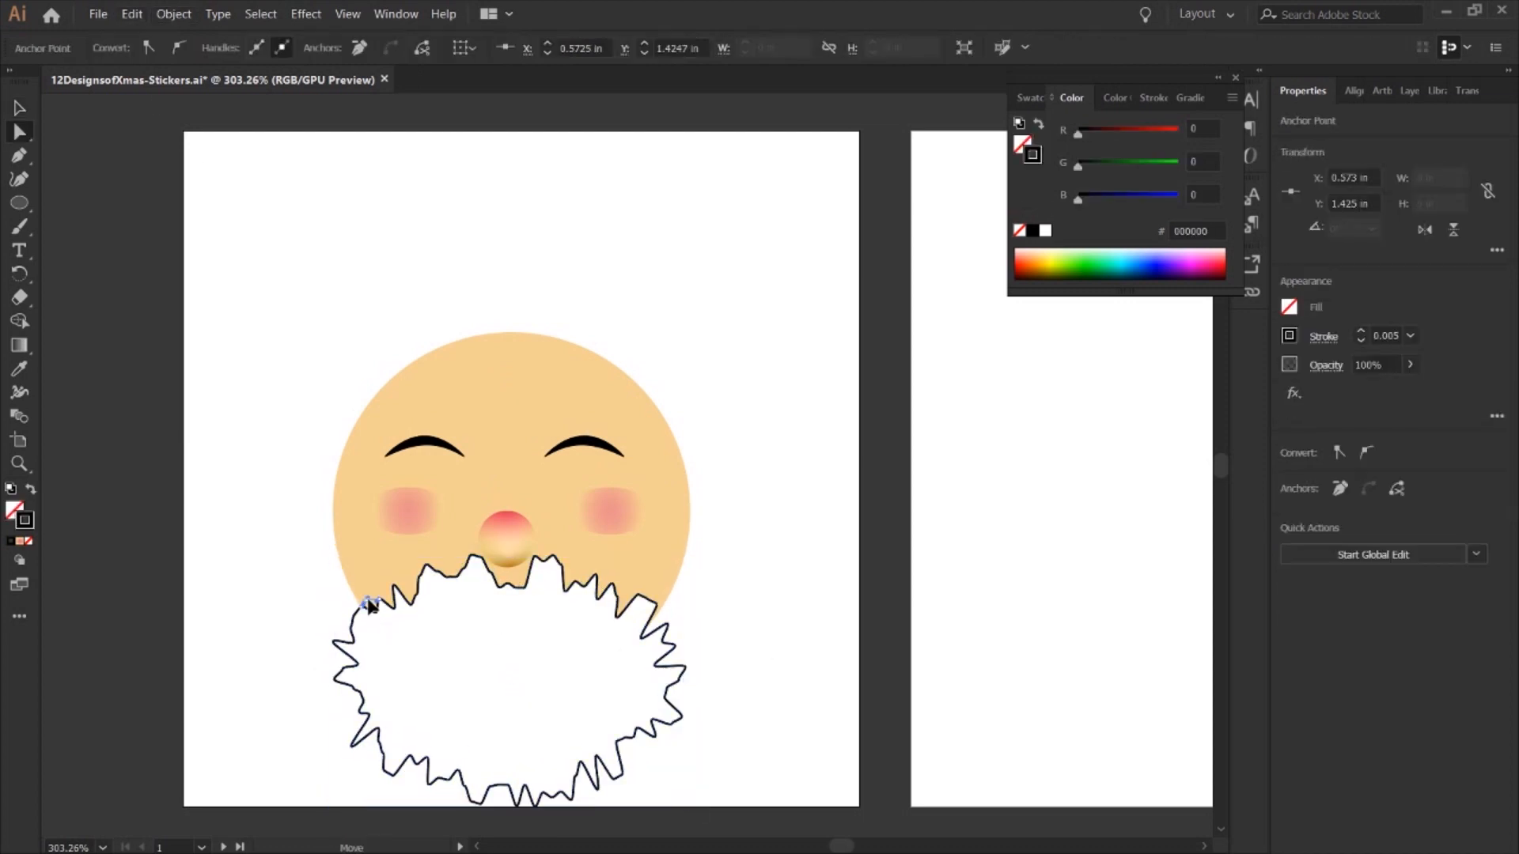
left_click_drag(366, 598, 367, 601)
left_click(366, 601)
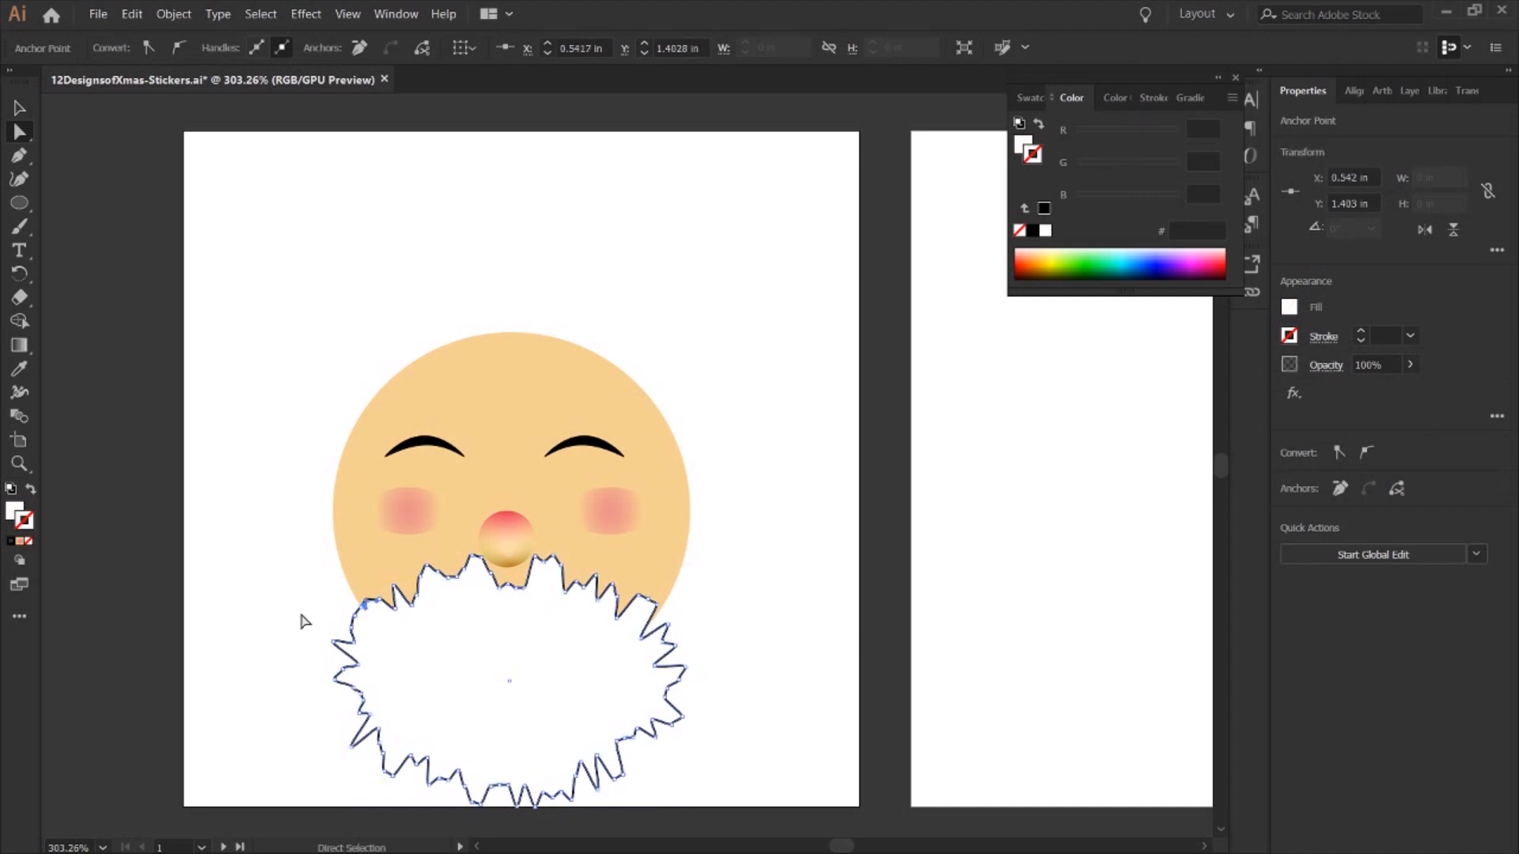
left_click(302, 620)
left_click(366, 605)
left_click(738, 655)
left_click(677, 686)
key("Delete")
key("Delete")
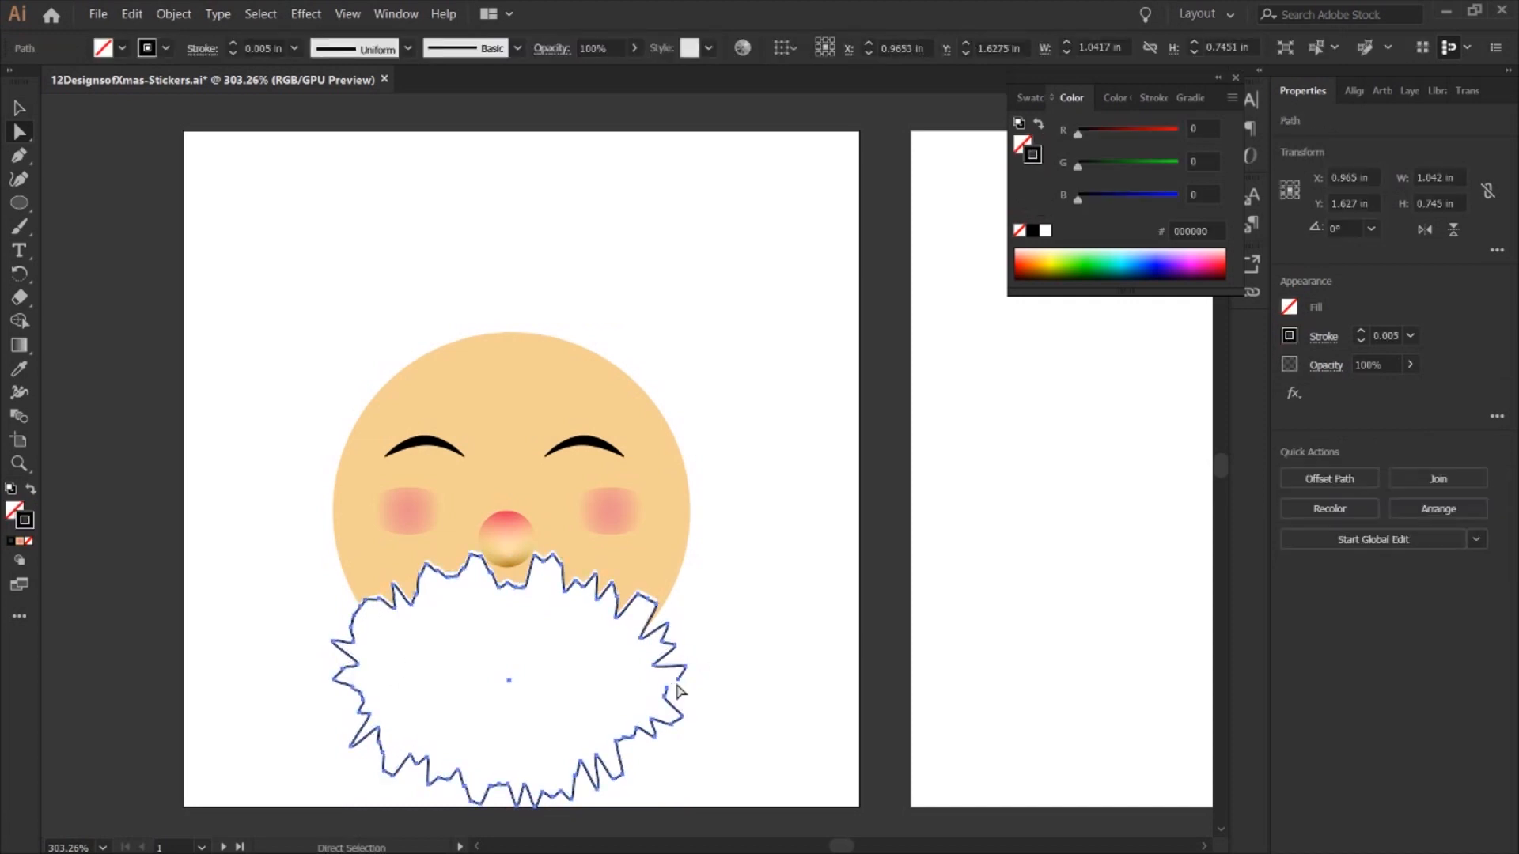
Apply a grey-blue stroke to the white beard group.
key("v")
left_click(533, 704)
left_click(1031, 97)
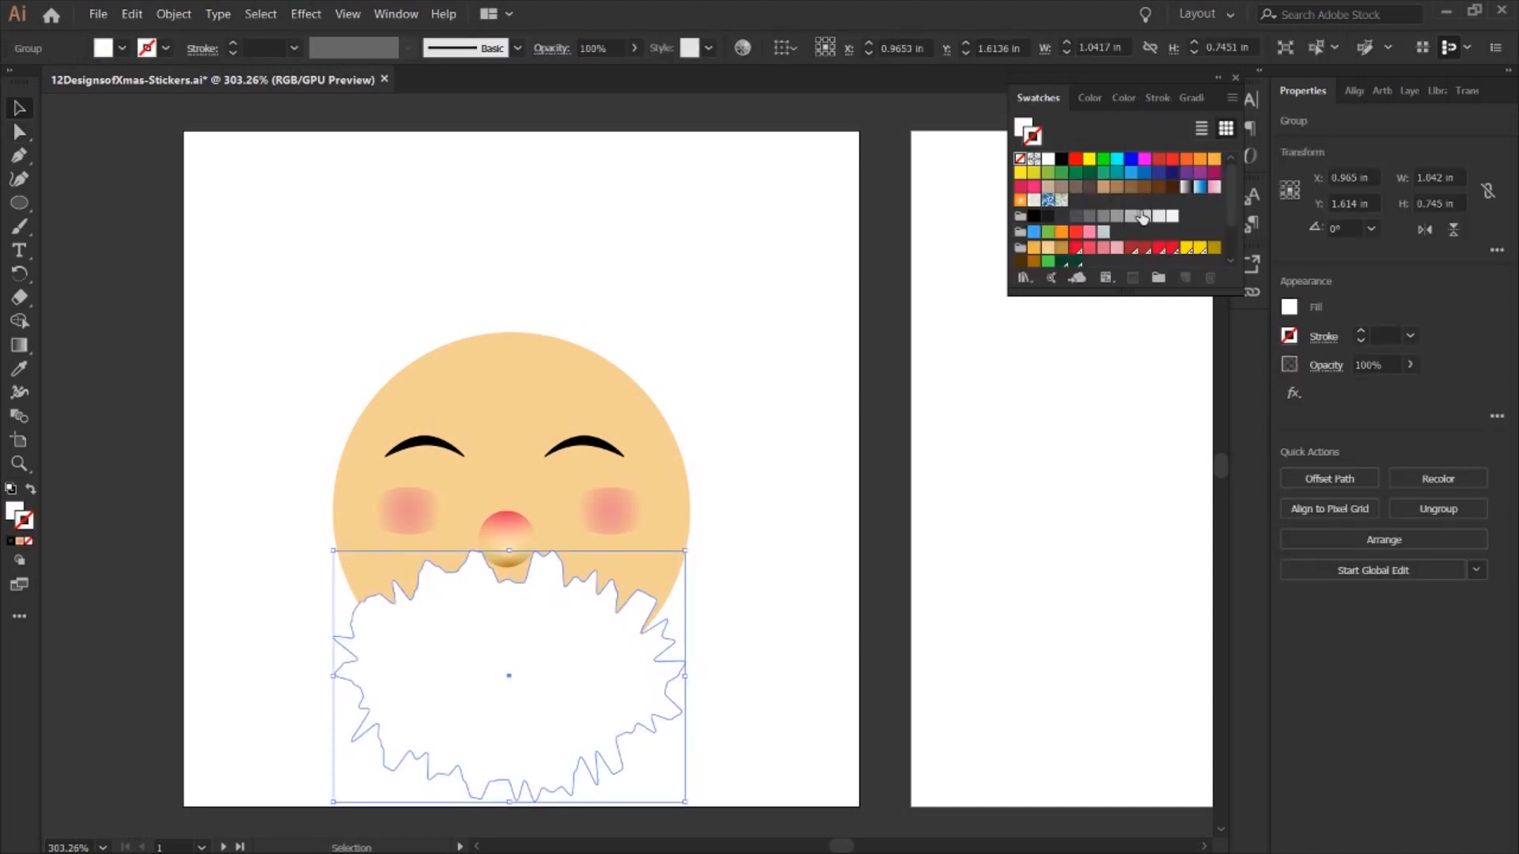
left_click(1428, 91)
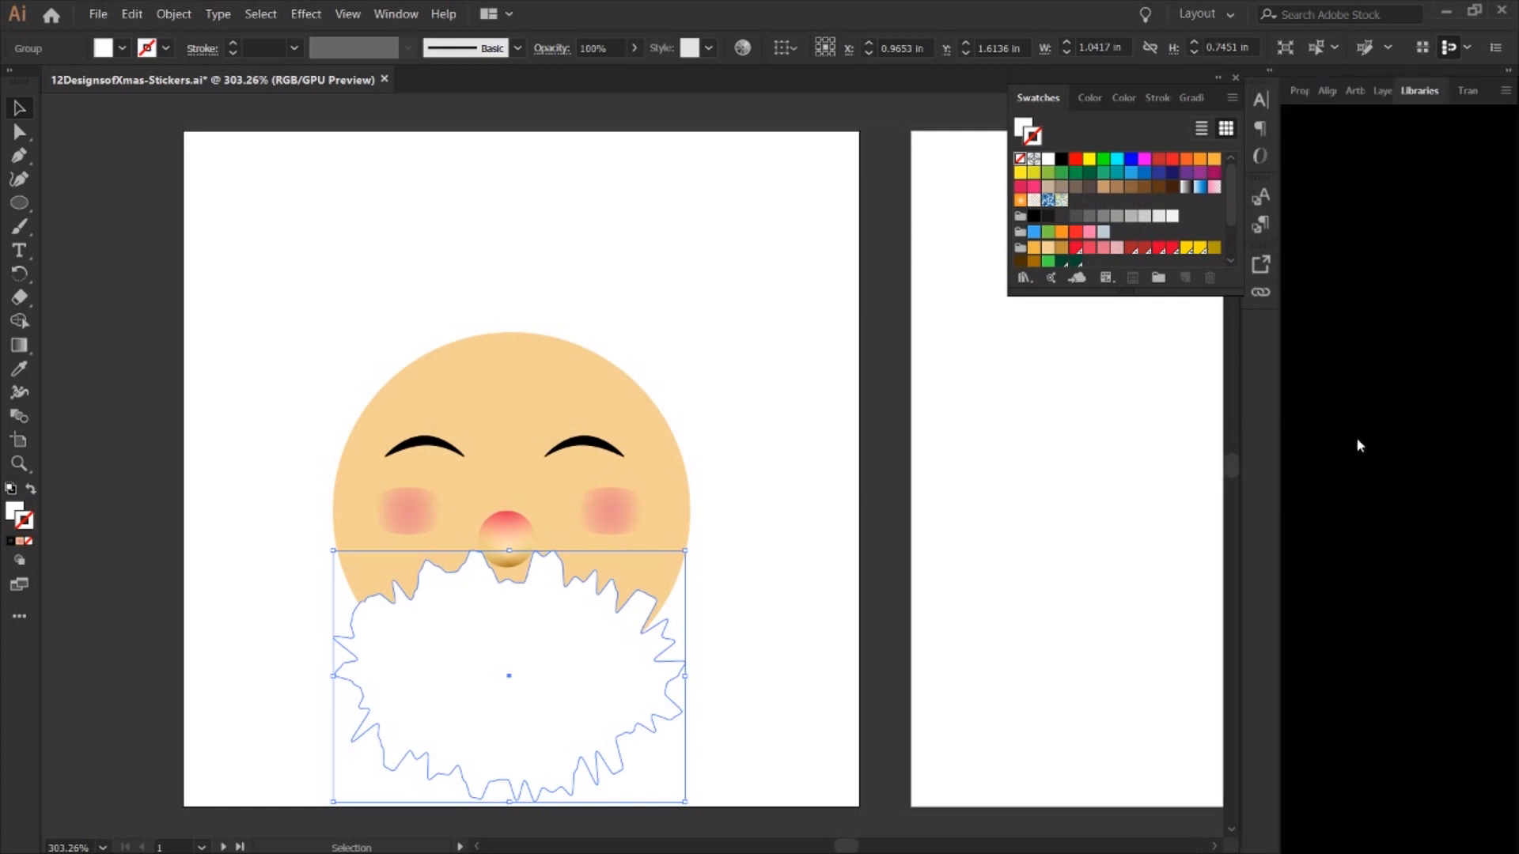
left_click(1336, 487)
left_click(1441, 401)
Set the beard group's stroke weight to 0.005 in.
left_click(1299, 91)
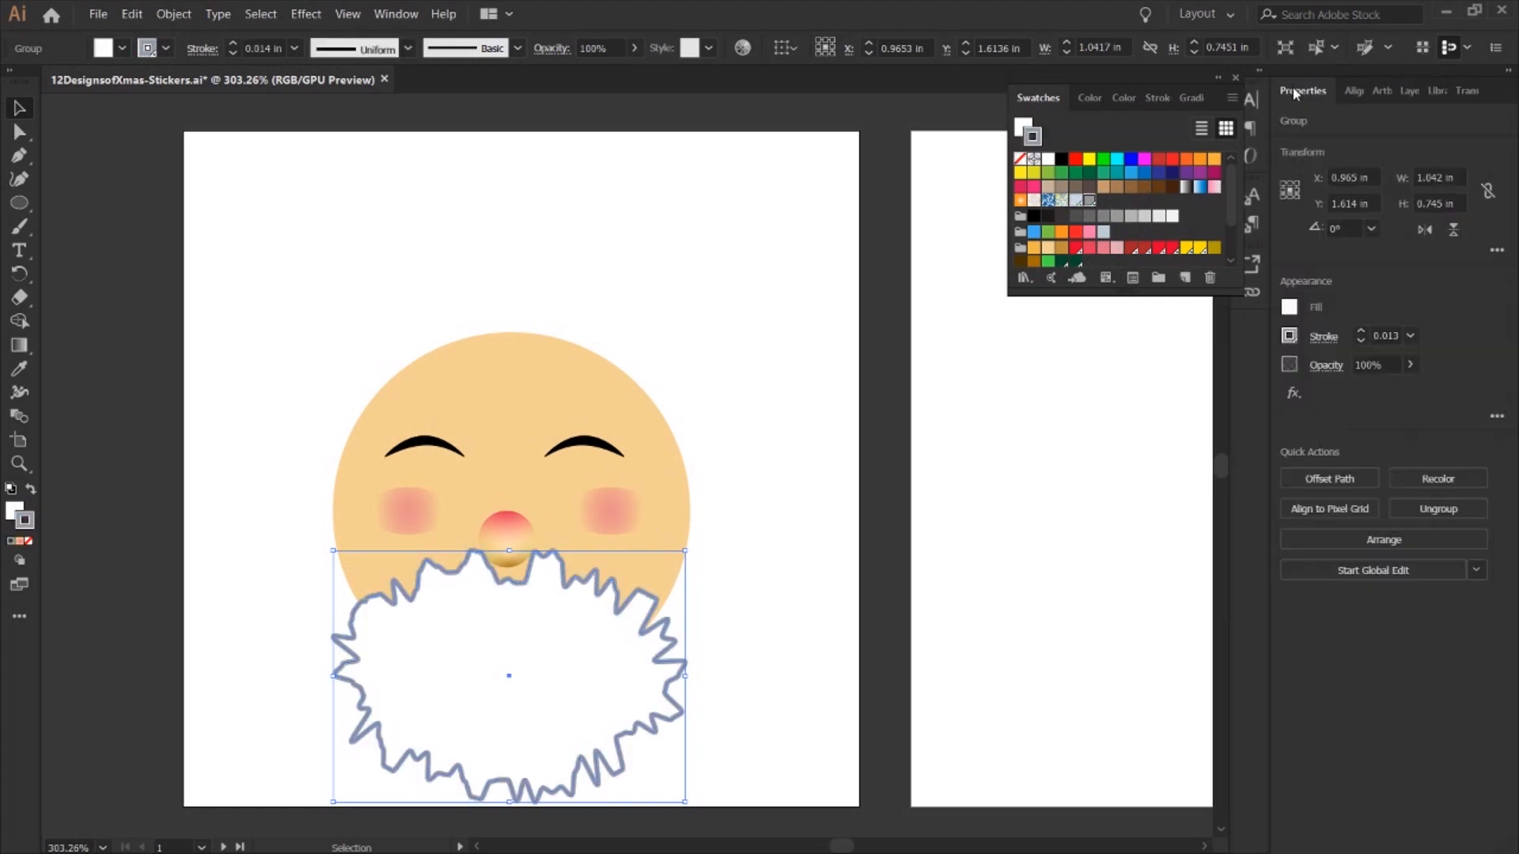
double_click(1386, 334)
type("0.005")
key("Return")
left_click(923, 538)
Reshape the beard's outline by moving its anchor points, softening the long spikes and filling out the lower corners.
key("a")
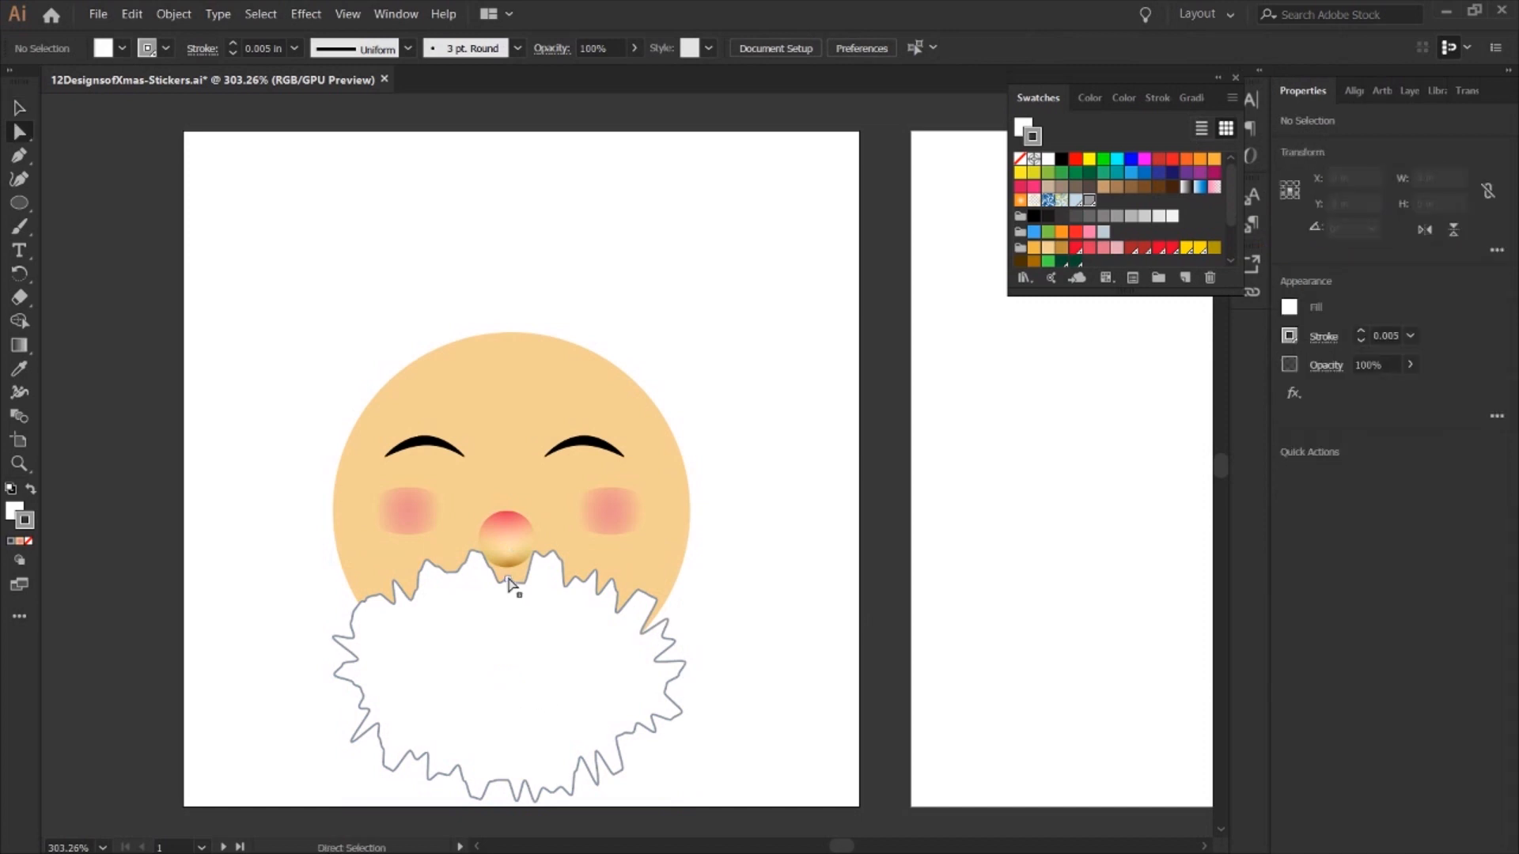
left_click(502, 581)
left_click_drag(507, 580, 658, 609)
left_click(516, 583)
left_click_drag(655, 661, 675, 657)
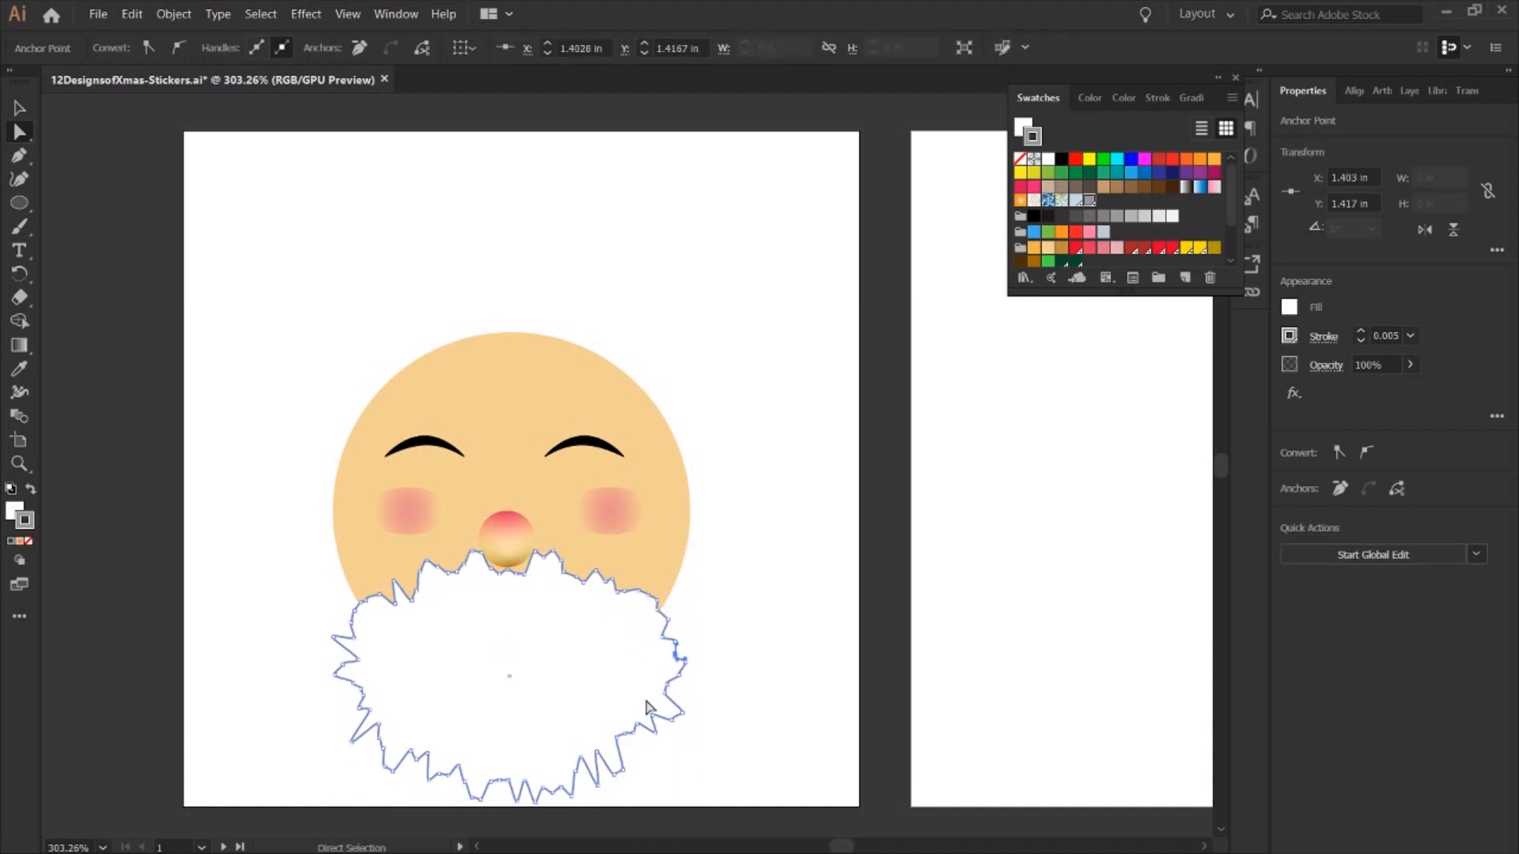
left_click_drag(576, 771, 597, 752)
left_click(340, 655)
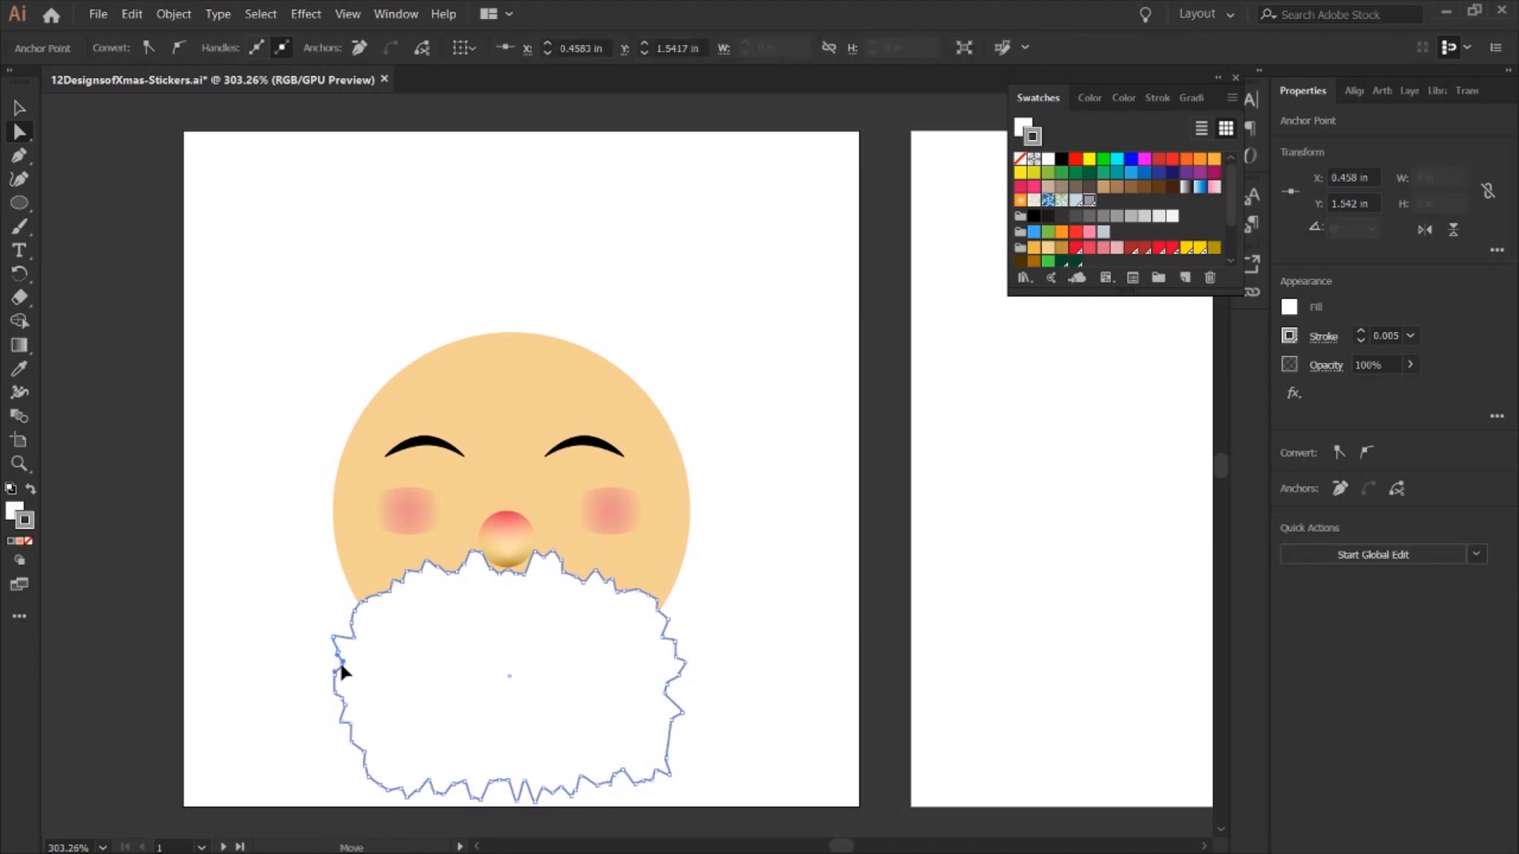
left_click_drag(353, 641, 356, 620)
left_click(472, 551)
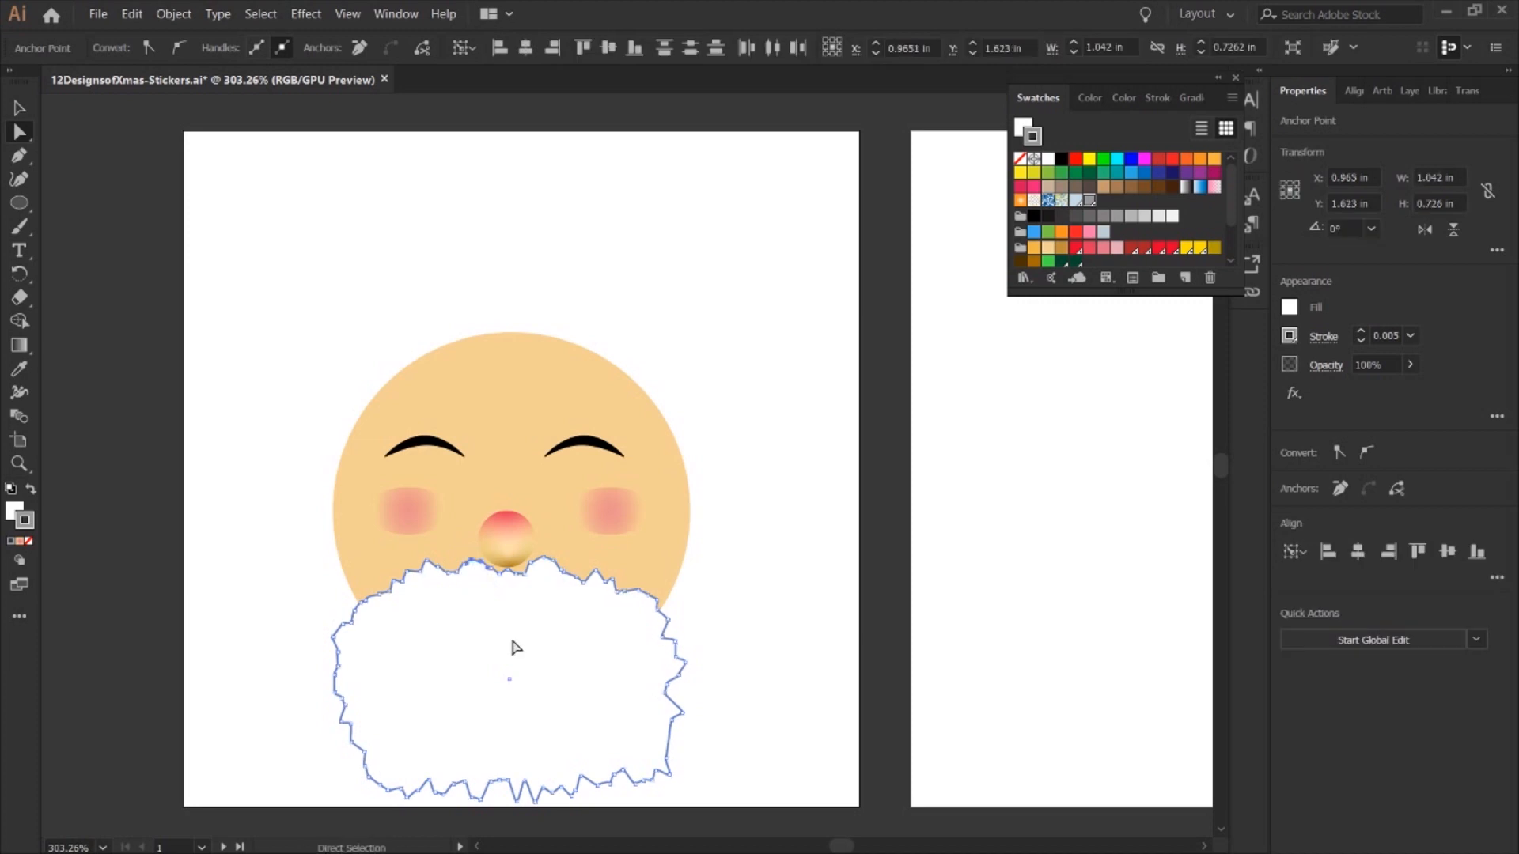
left_click(773, 610)
Duplicate the beard shape and place the copy over the forehead as the hat's fur trim.
scroll(514, 344, "up", 3)
left_click(524, 737)
key("ctrl+c")
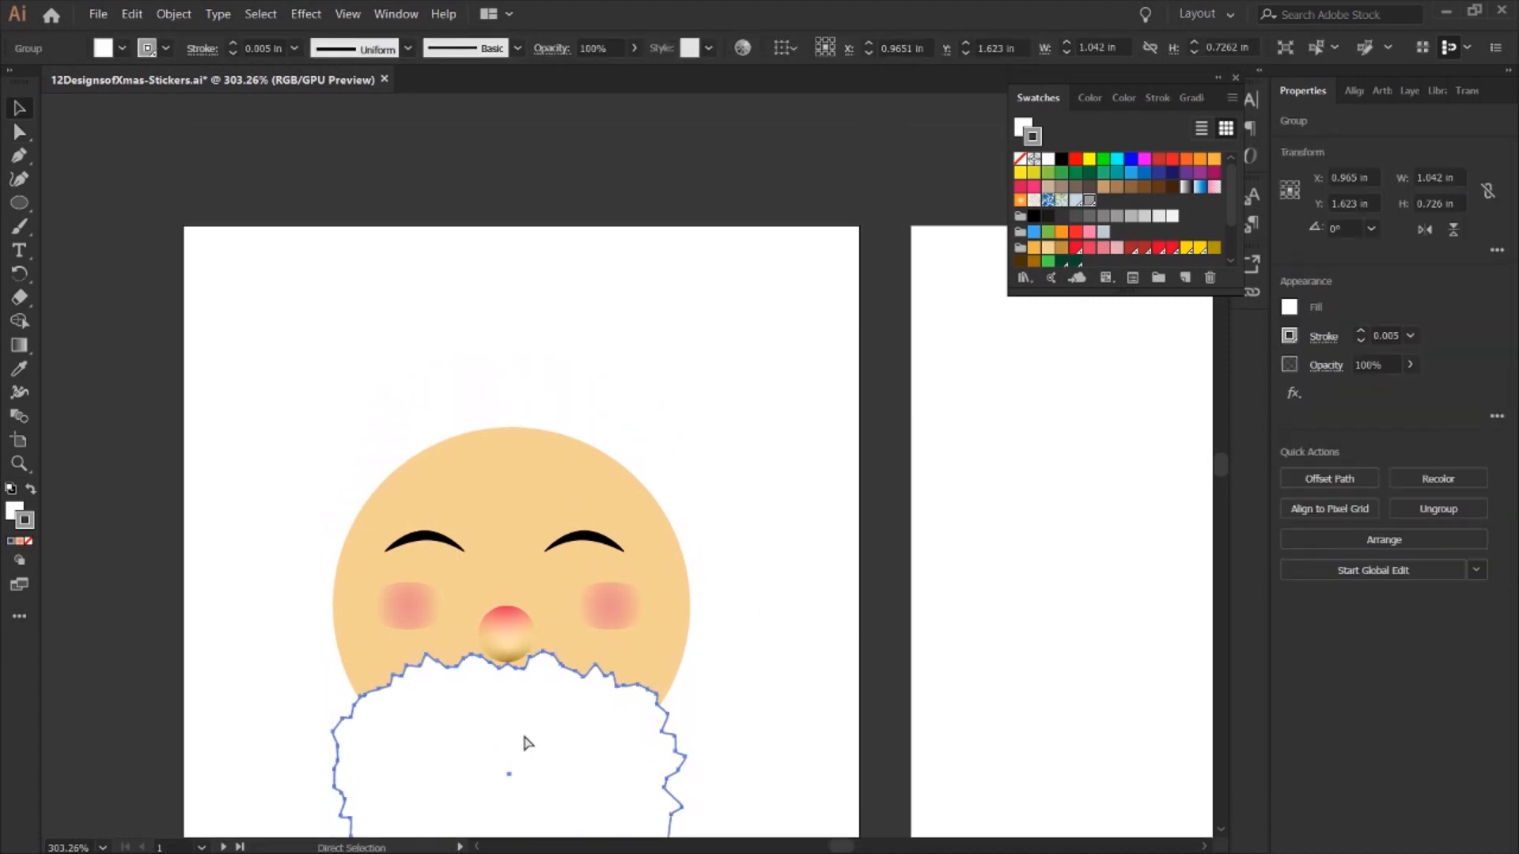
key("ctrl+v")
left_click_drag(693, 379, 574, 333)
Flatten the fur trim to about 1.071 × 0.42 in and nudge it upward above the eyes.
left_click_drag(510, 295, 509, 401)
left_click_drag(334, 470, 323, 471)
key("Up")
key("Up")
key("Up")
key("Up")
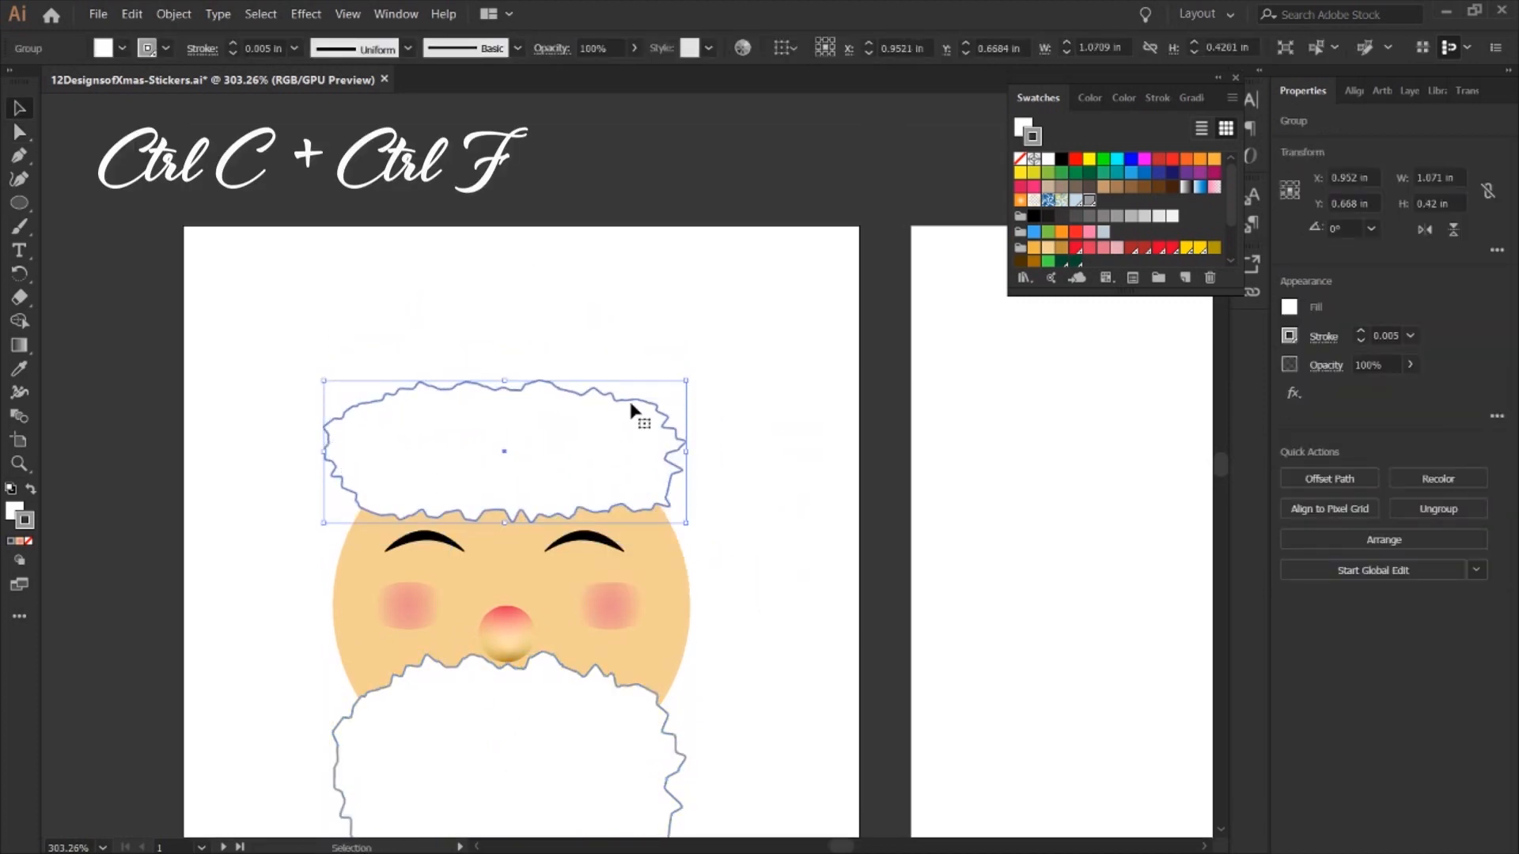
Reduce the hat's fur trim to about 0.378 in high and give it a black outline.
left_click_drag(505, 381, 504, 395)
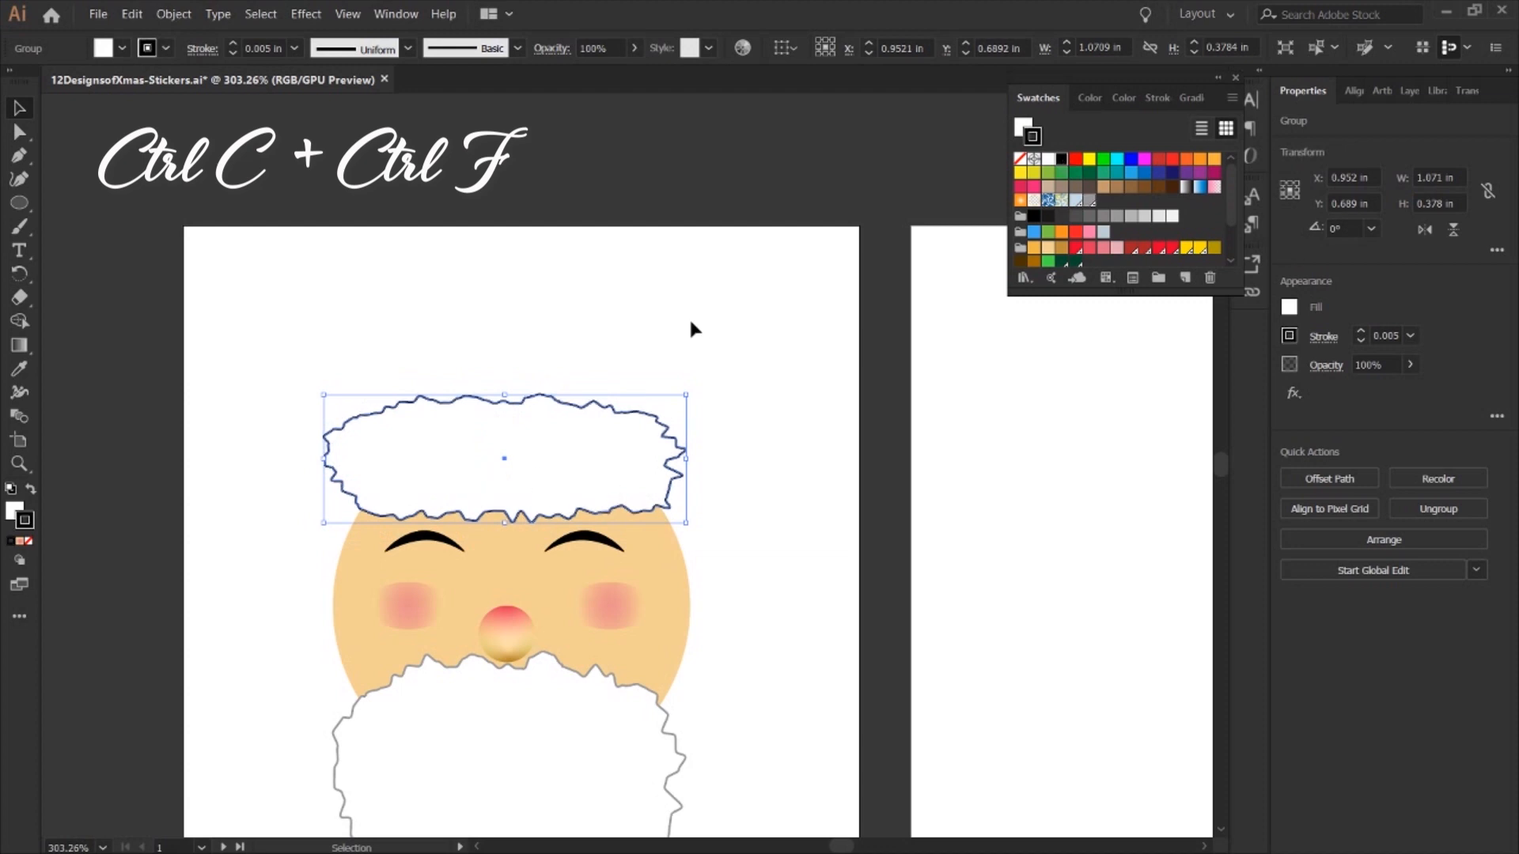
left_click(310, 447)
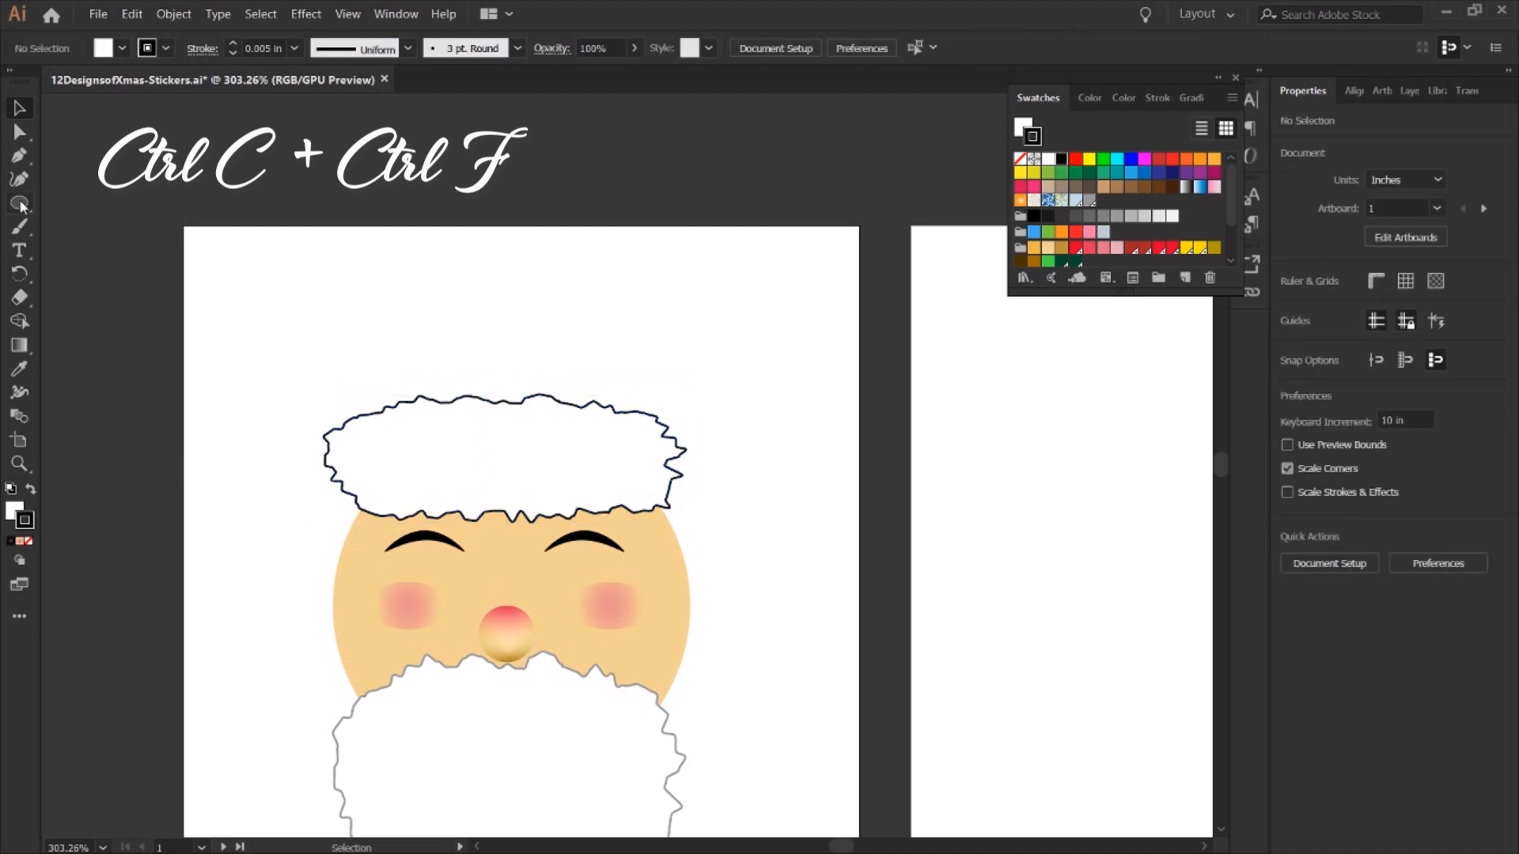
Draw an ellipse about 0.972 × 0.653 in over the fur trim, with a bright red fill and no stroke.
left_click(20, 203)
left_click(1161, 253)
left_click_drag(333, 277, 663, 498)
left_click(25, 521)
left_click(28, 541)
left_click(14, 511)
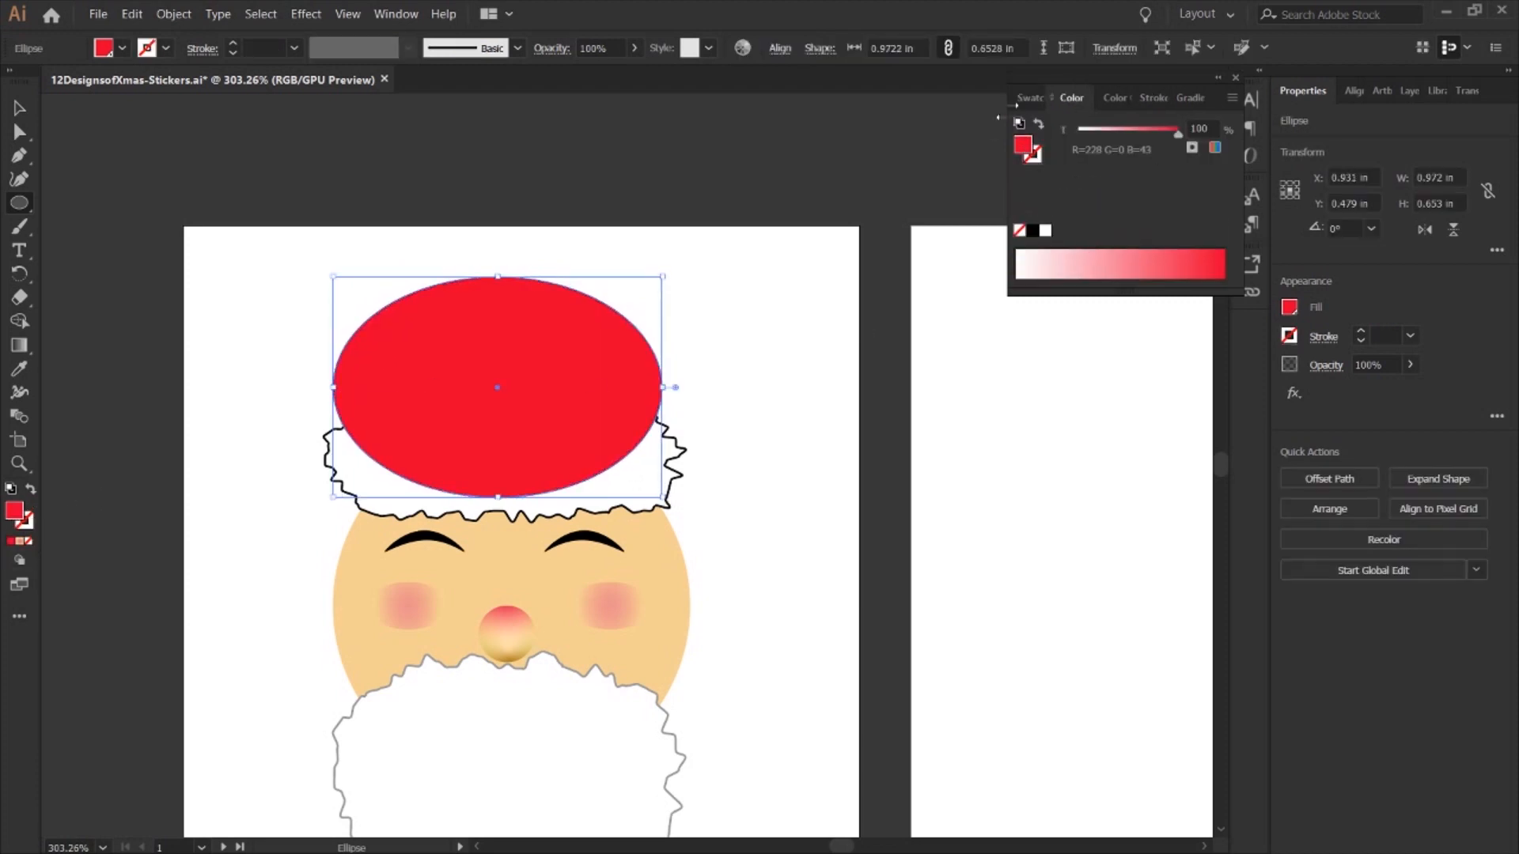
left_click(1037, 98)
Reshape the red ellipse into a Santa hat by pulling its top point out to the left and curving the left side inward.
key("a")
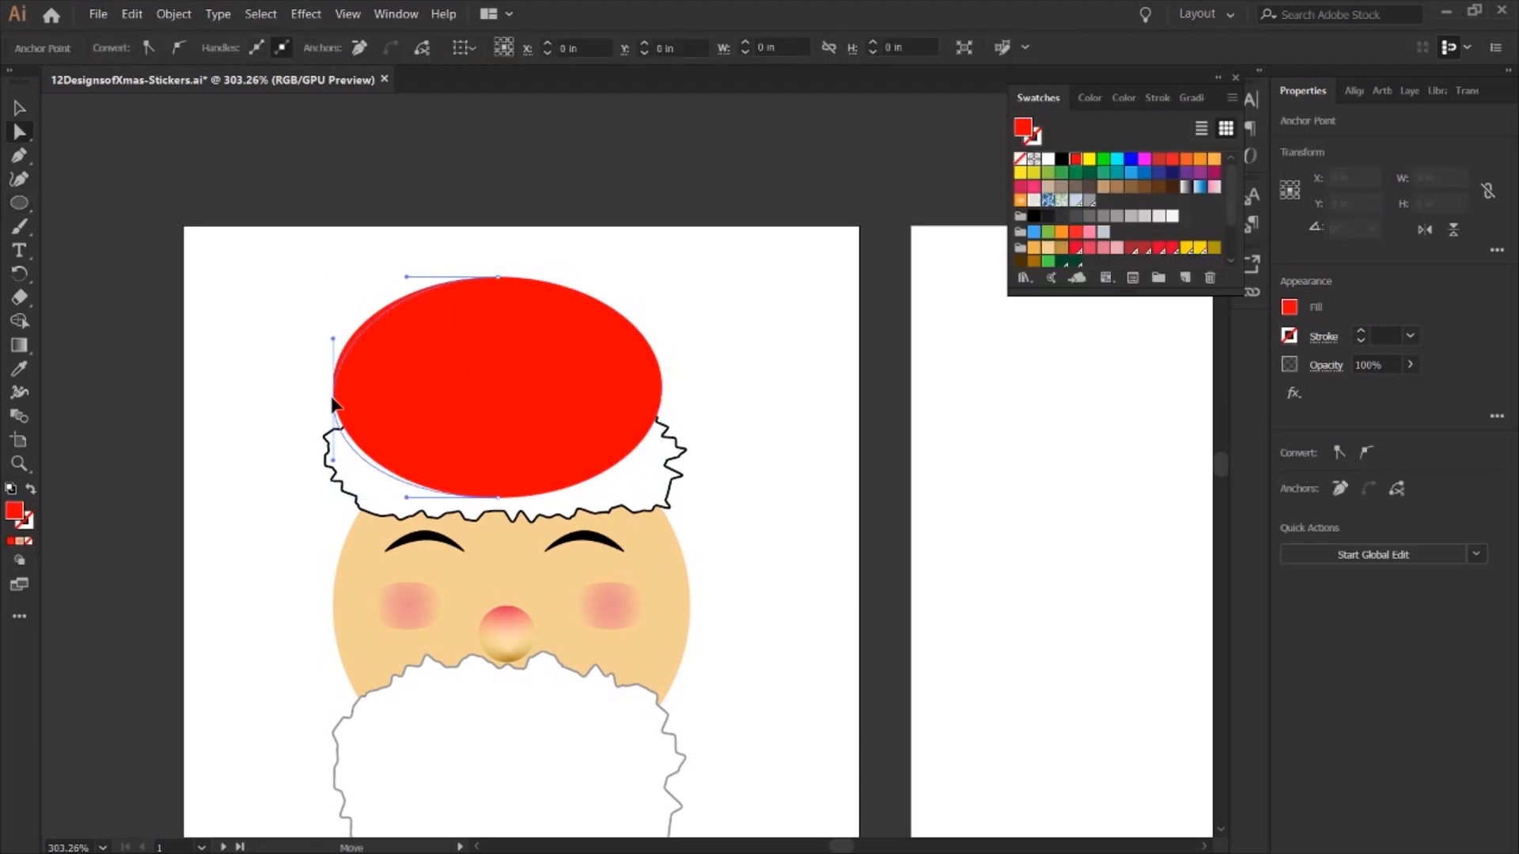
left_click_drag(498, 277, 323, 235)
left_click_drag(662, 327, 662, 209)
left_click_drag(333, 352, 512, 304)
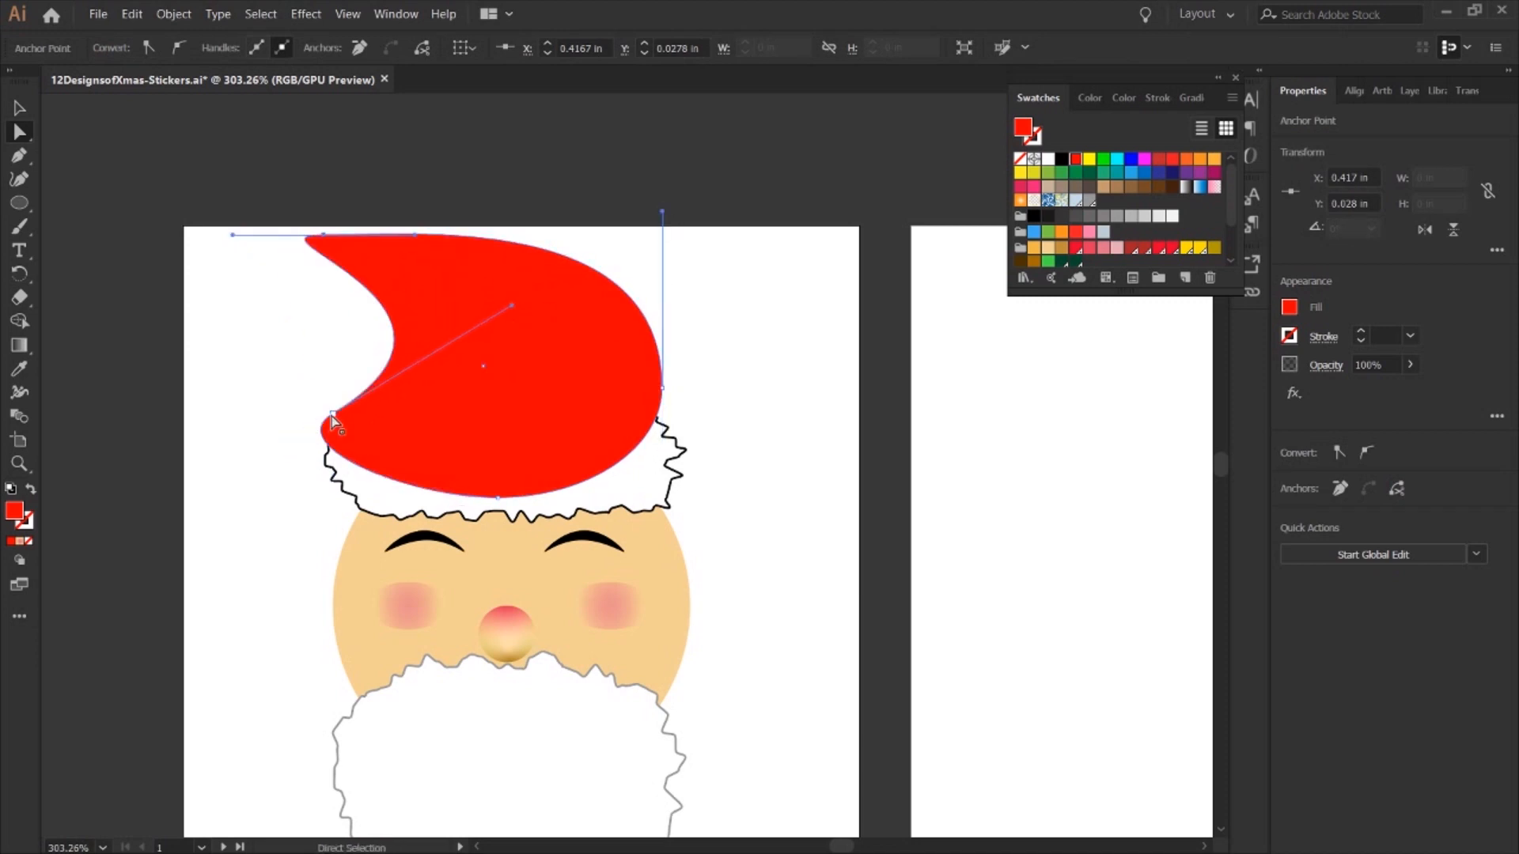
left_click_drag(333, 414, 361, 427)
key("p")
left_click(396, 310)
key("a")
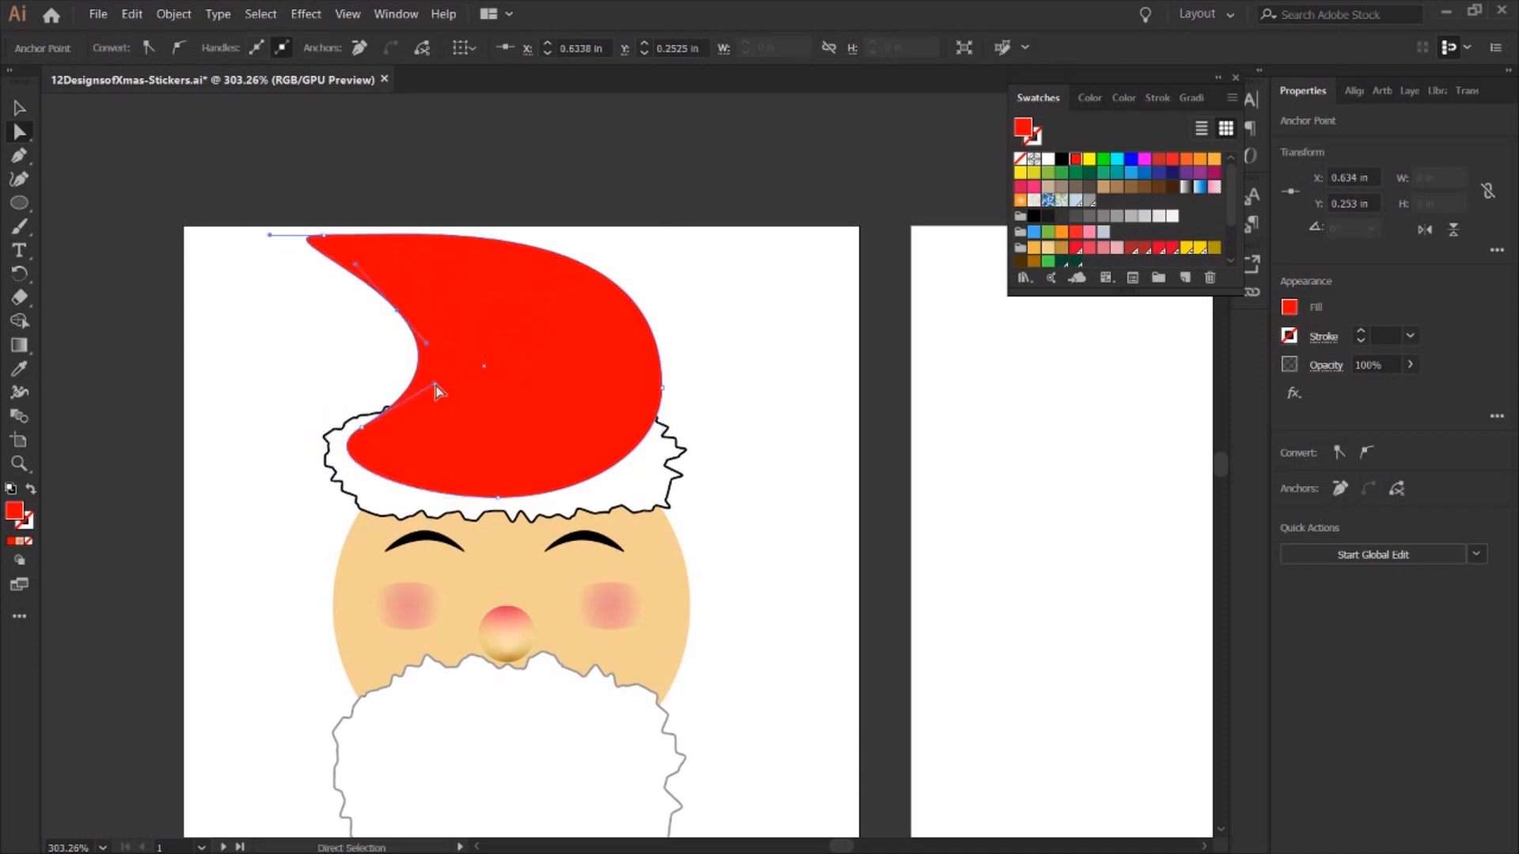
left_click_drag(435, 384, 341, 422)
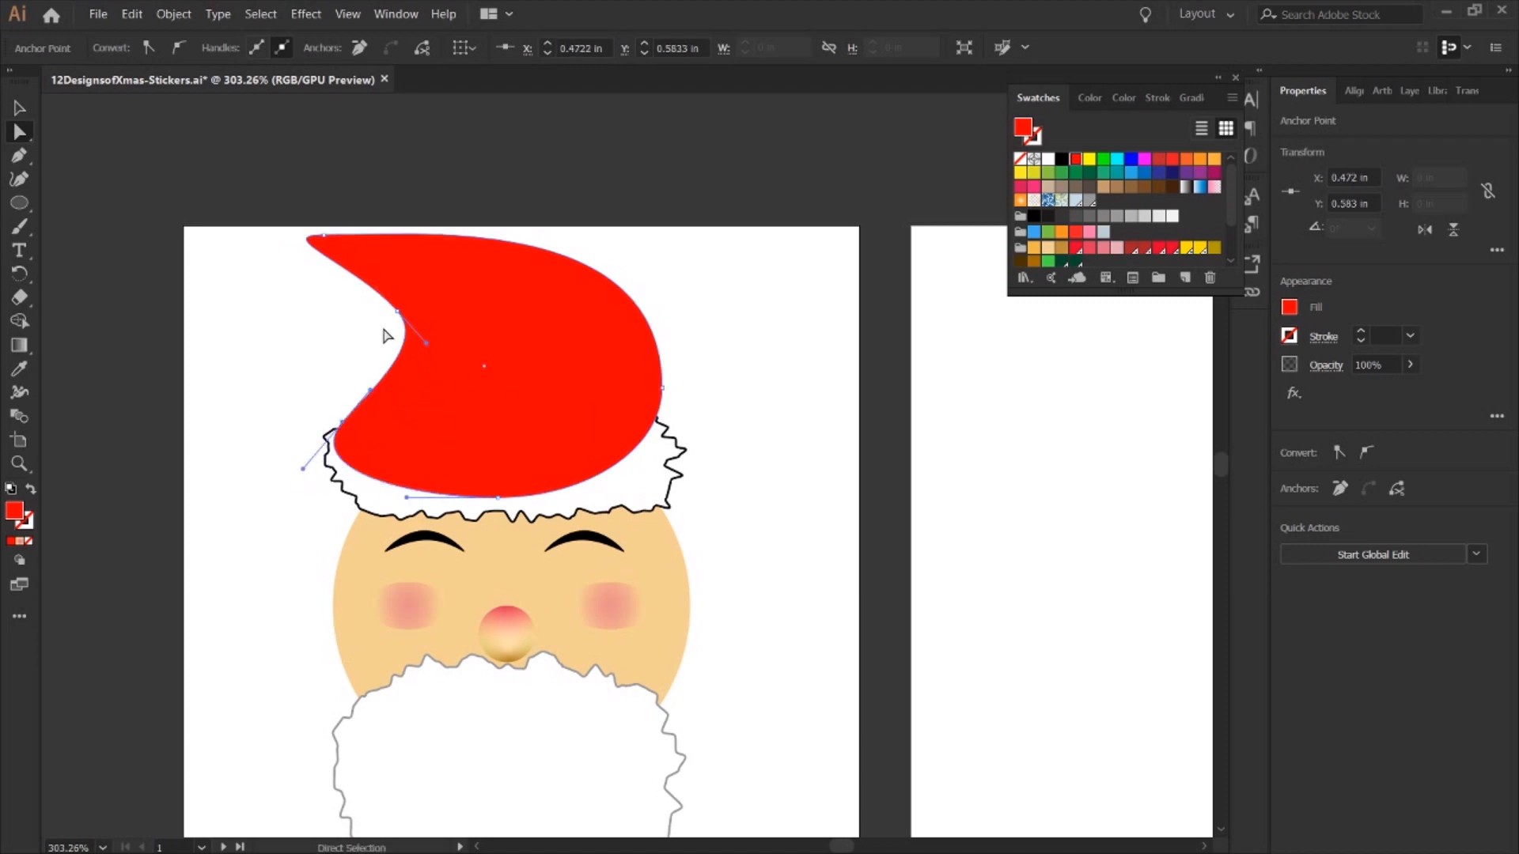
Lower and round the hat's tip, sharpen the bend beneath it and fill out the hat's right side.
left_click_drag(324, 235, 280, 286)
left_click_drag(373, 287, 288, 207)
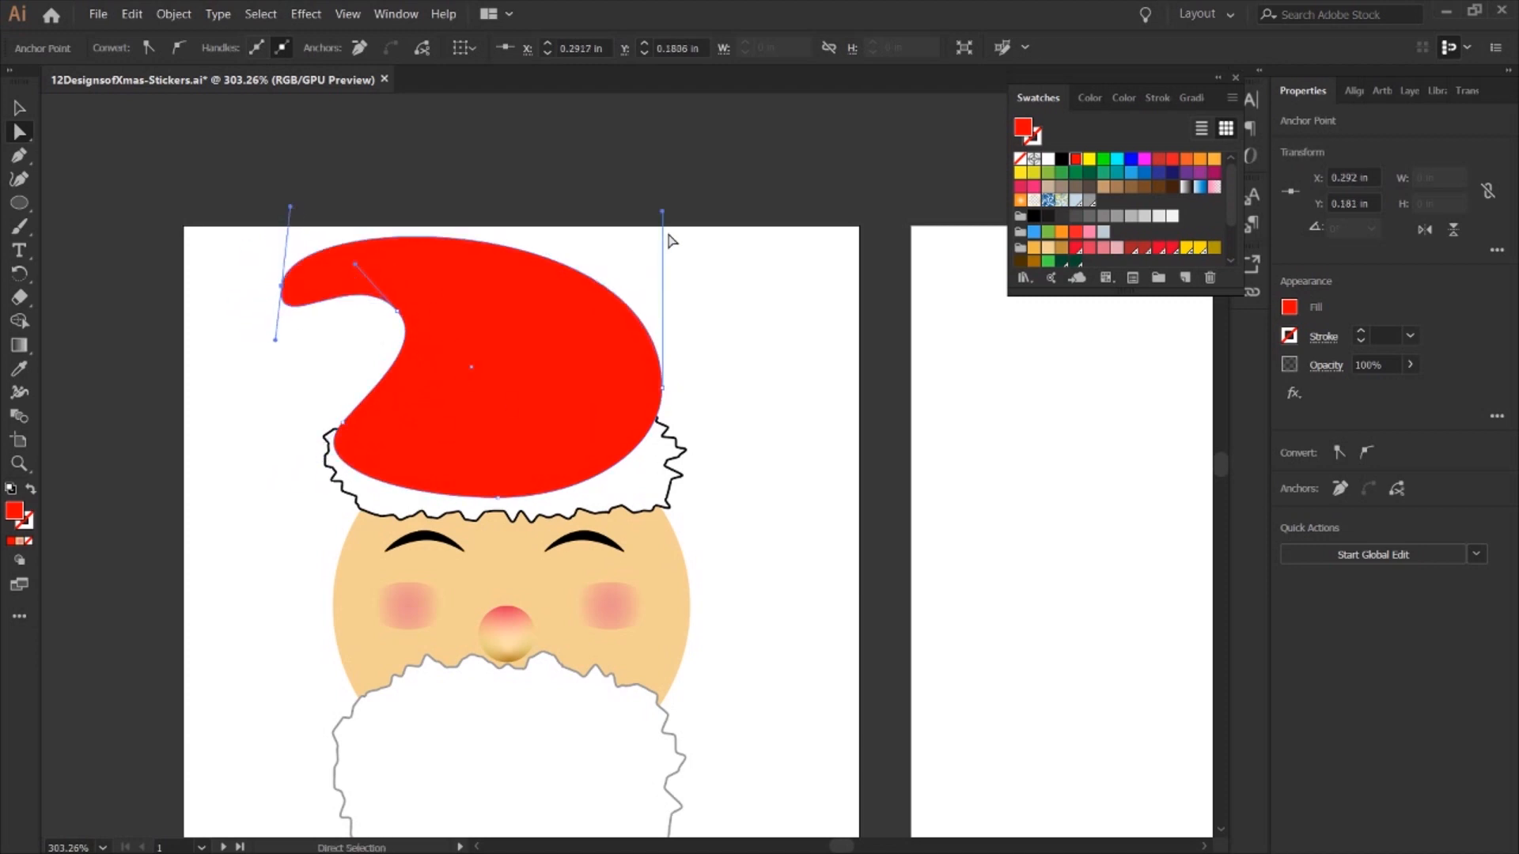
left_click(397, 311)
left_click_drag(406, 323, 362, 301)
left_click(663, 389)
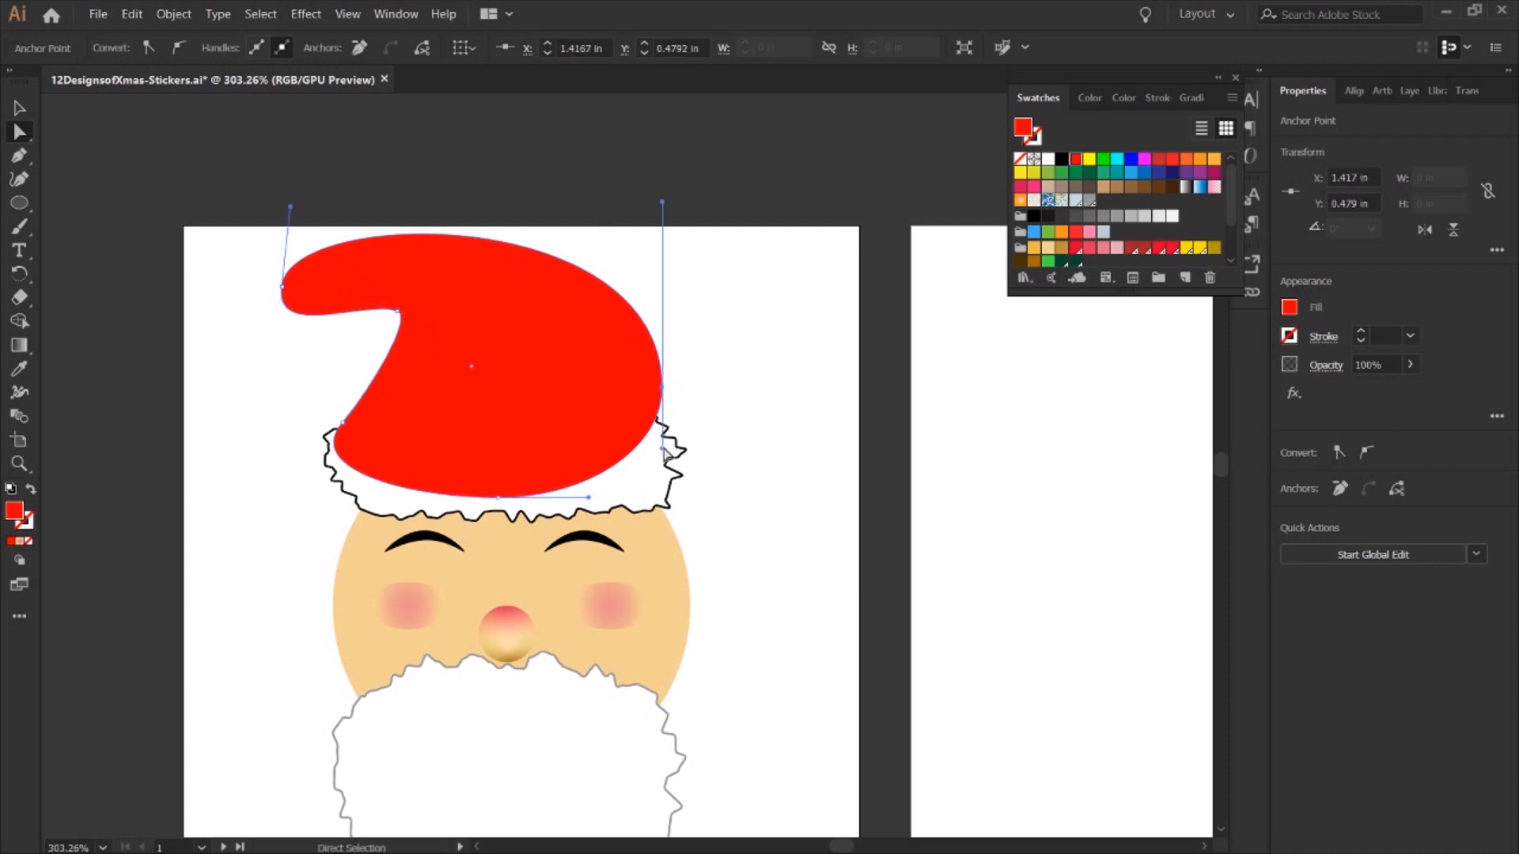
left_click_drag(663, 449, 364, 566)
left_click(235, 385)
Duplicate the fur trim as a pompom about 0.336 × 0.295 in on the hat's tip, with both fur pieces in front of the hat.
key("v")
left_click(646, 510)
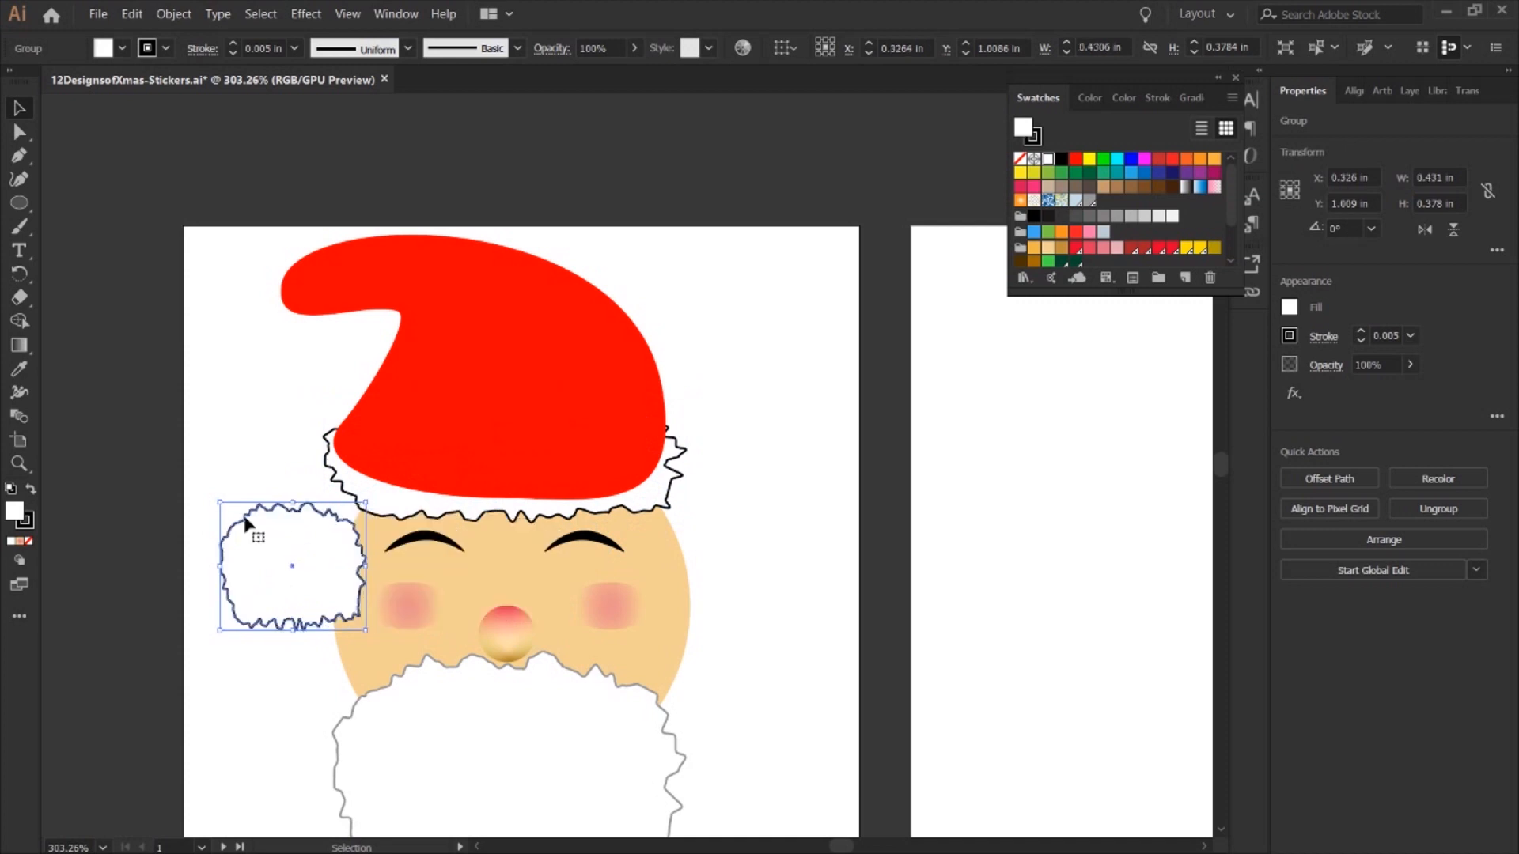
left_click_drag(221, 502, 249, 531)
left_click_drag(319, 593, 313, 312)
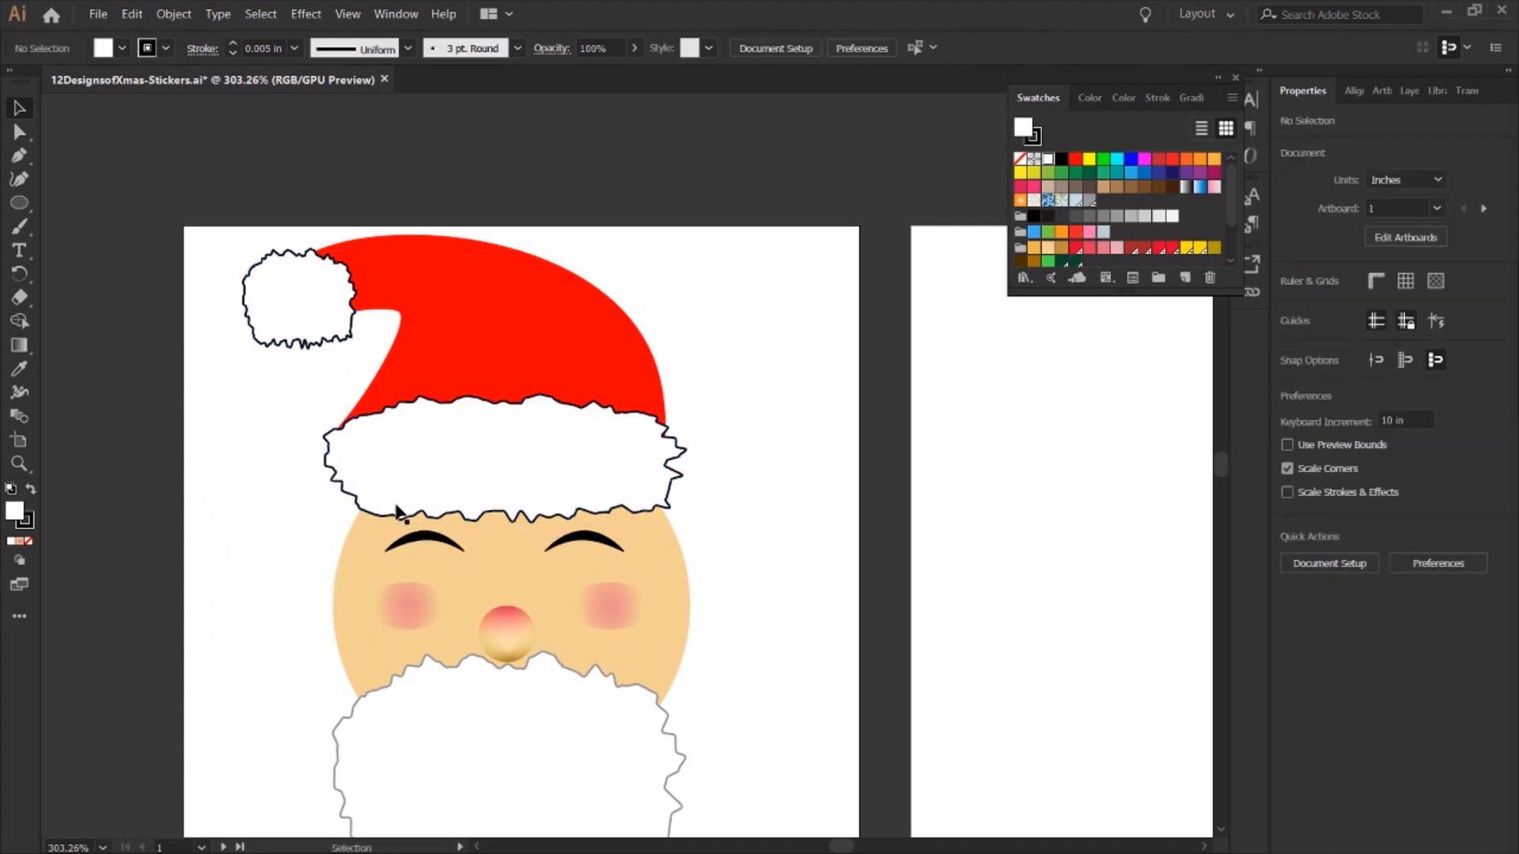
Reshape the beard by raising both upper corners to the face's edges and smoothing its upper left side.
scroll(740, 448, "down", 2)
key("a")
left_click(369, 599)
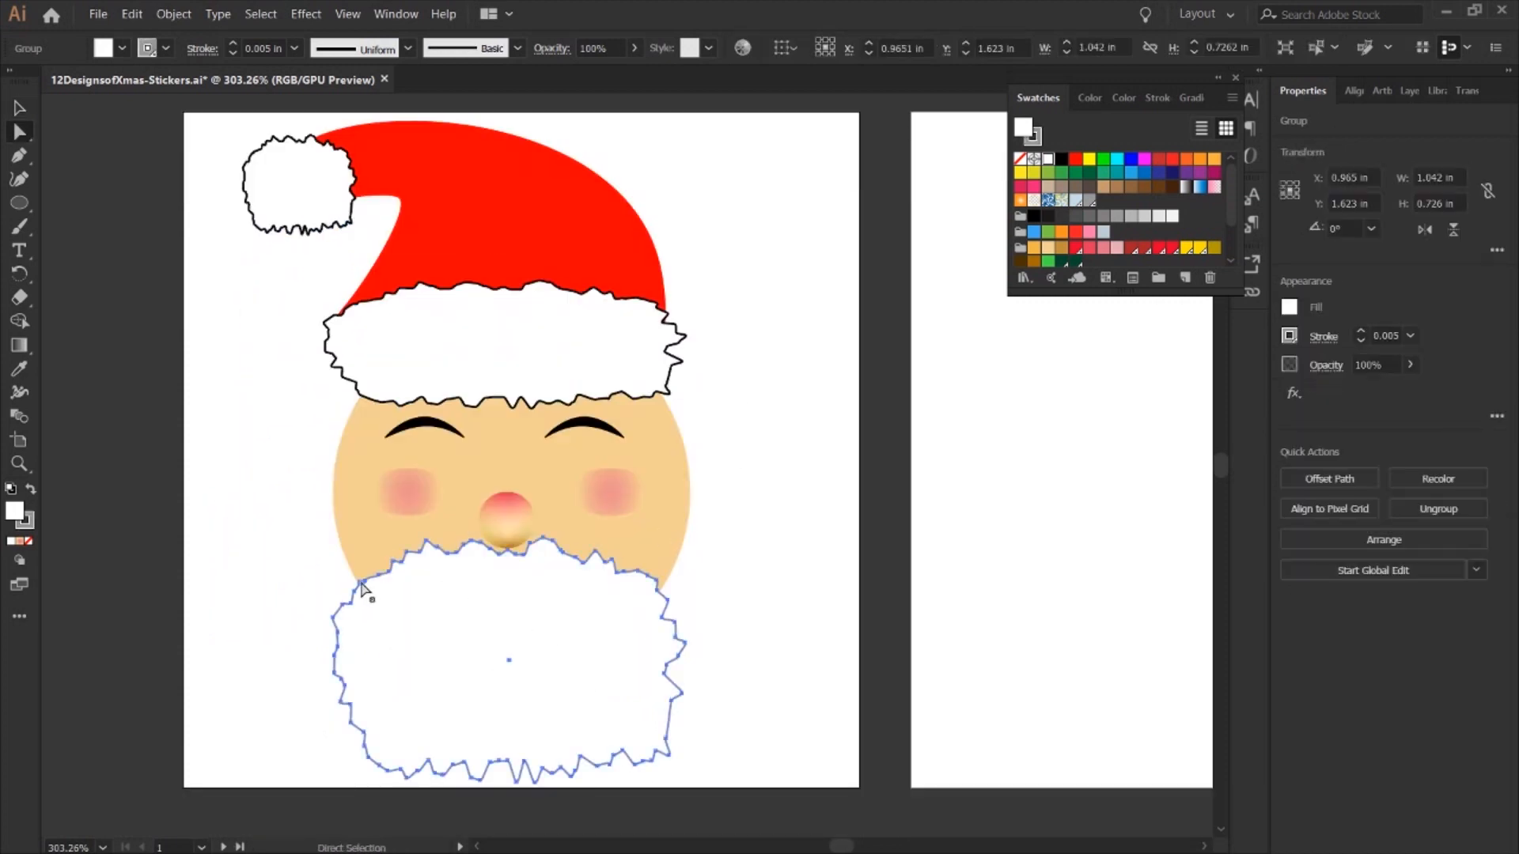
left_click(365, 581)
mouse_move(365, 581)
left_mouse_down()
mouse_move(343, 546)
mouse_move(342, 591)
mouse_move(370, 558)
left_mouse_up()
left_click(655, 586)
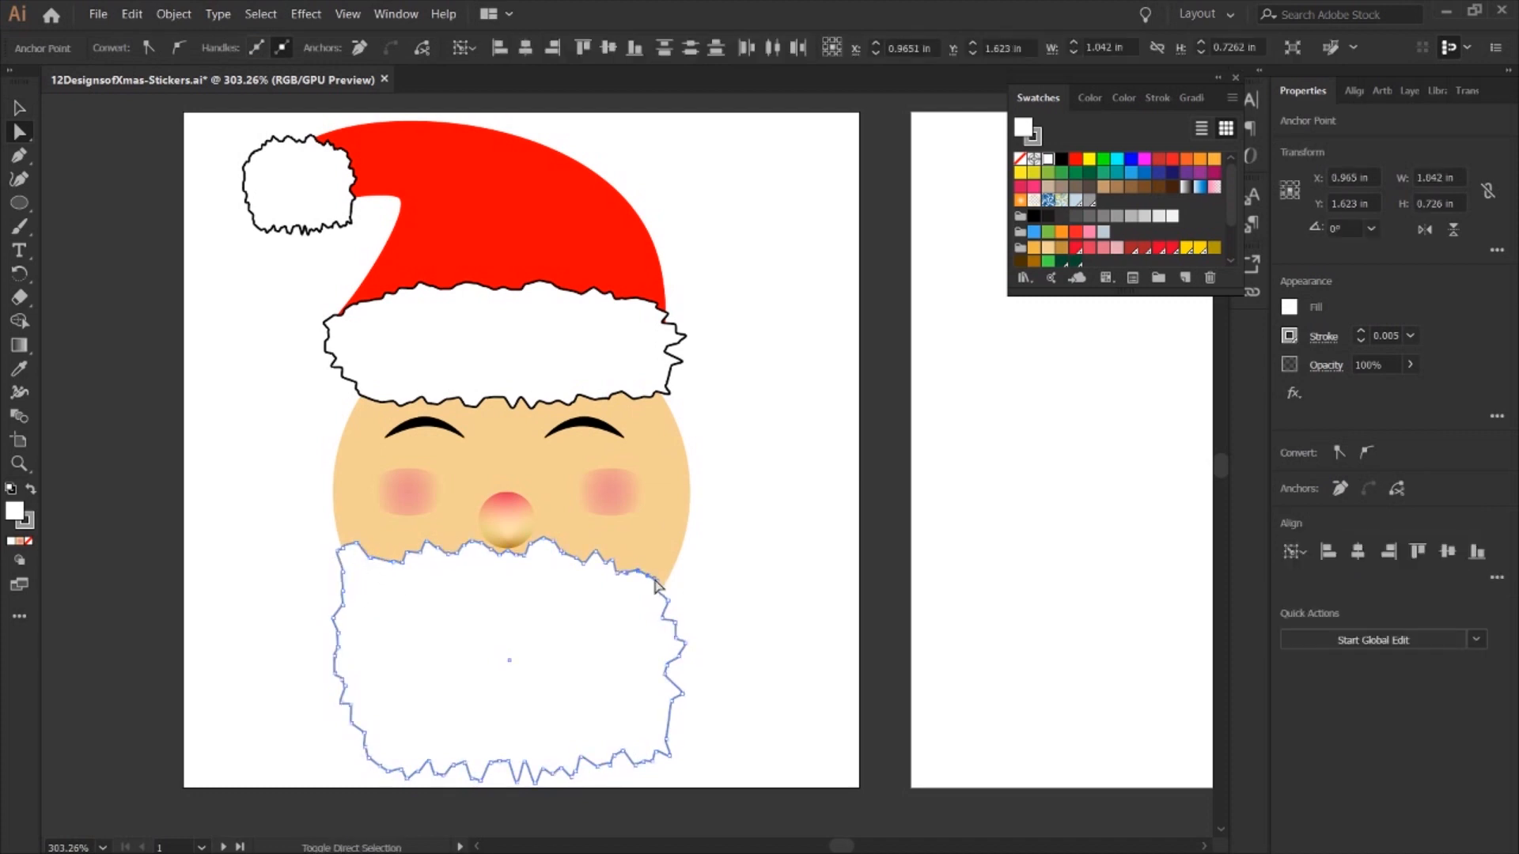
left_click_drag(656, 595, 668, 612)
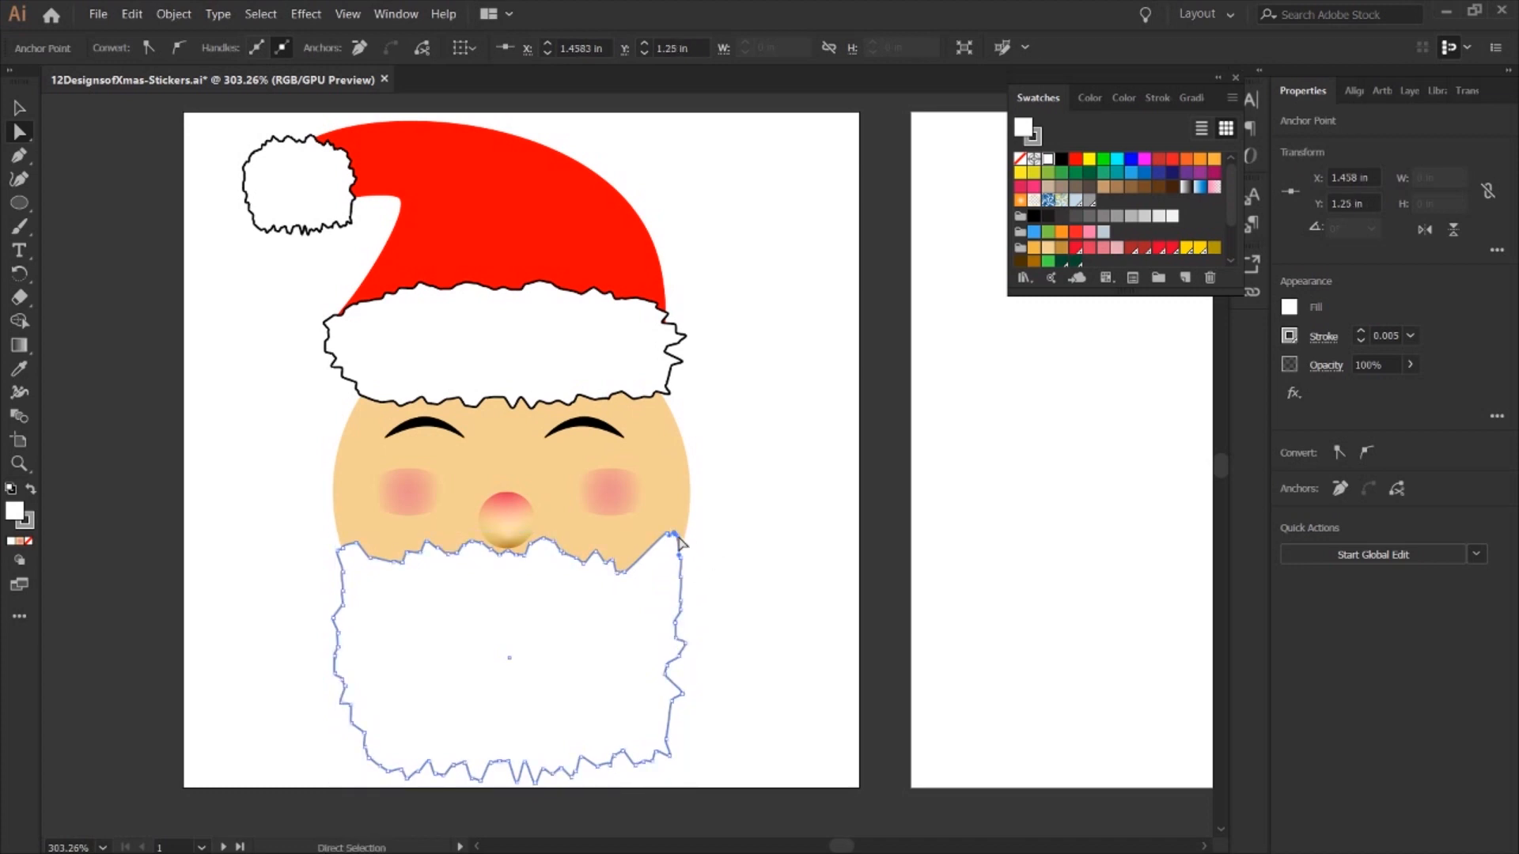
left_click_drag(657, 553, 629, 558)
left_click(336, 546)
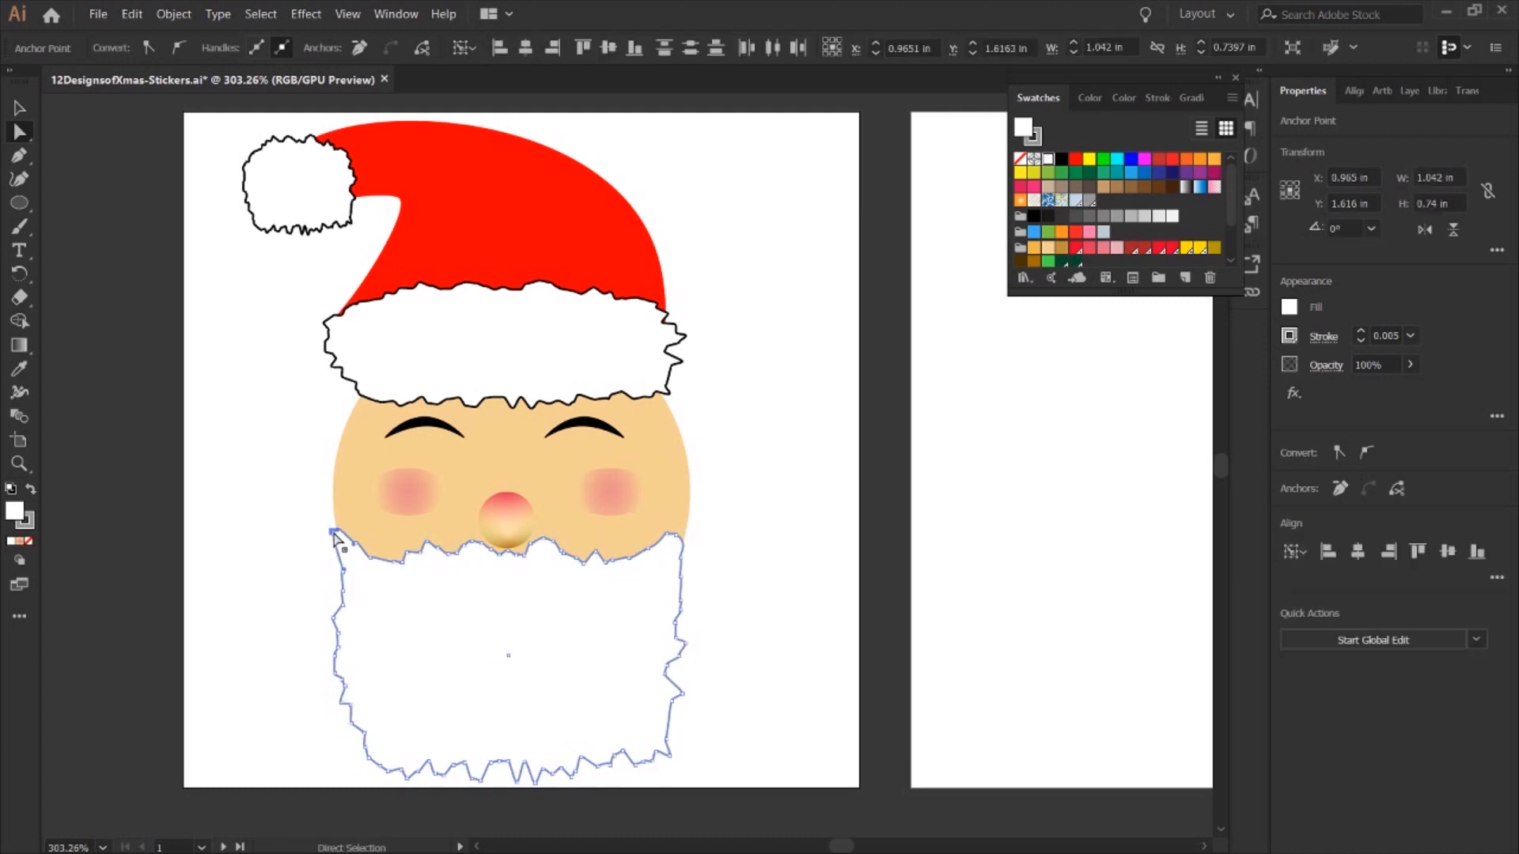
left_click_drag(334, 535, 345, 609)
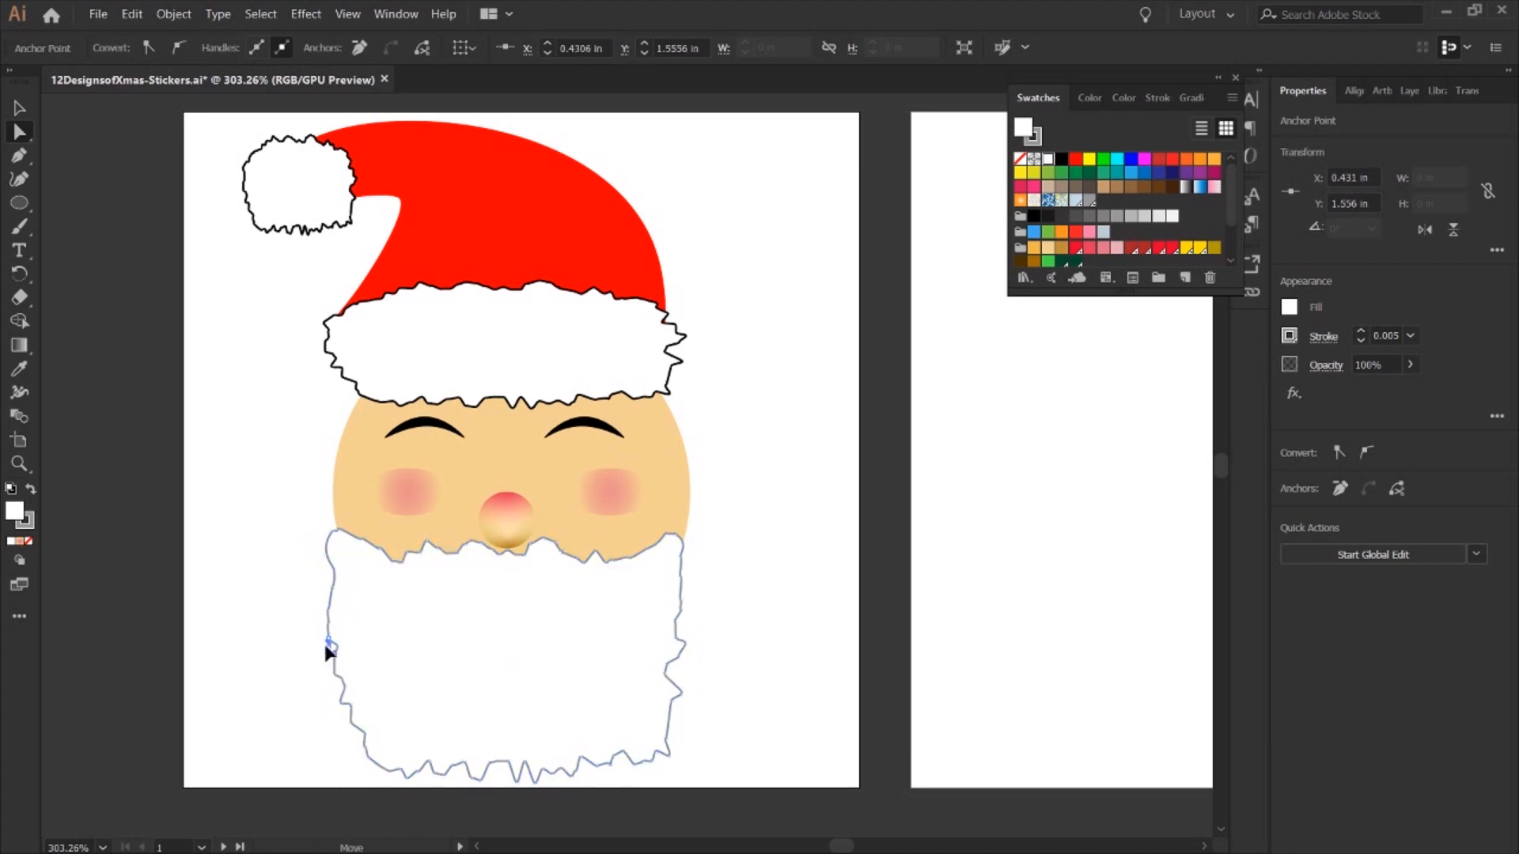
key("ctrl+shift+a")
Set the beard's stroke color to black.
scroll(677, 639, "down", 2)
key("v")
left_click(684, 634)
left_click(1035, 138)
left_click(1061, 160)
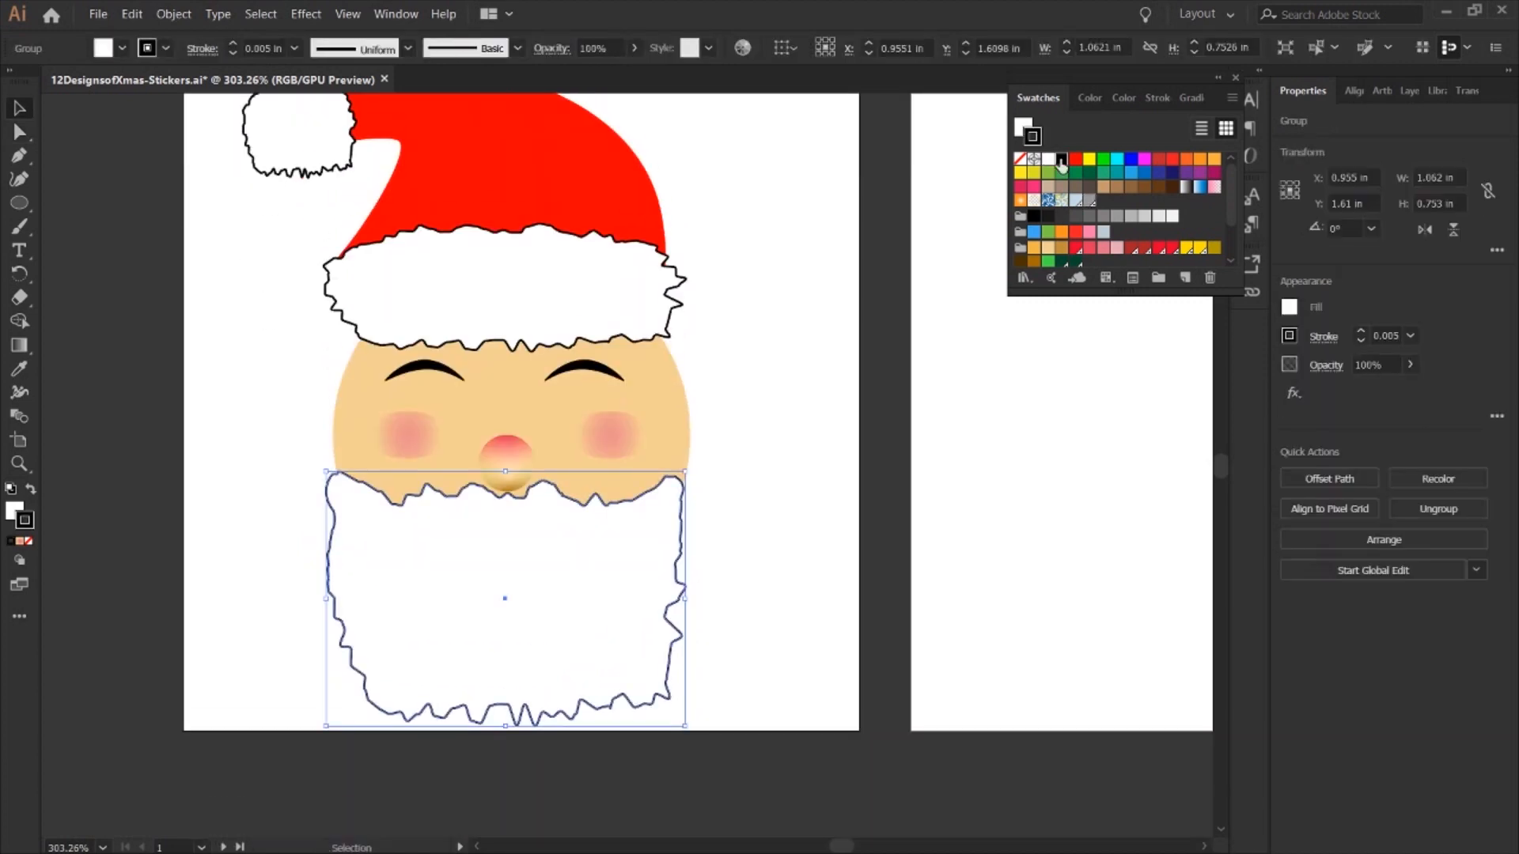
key("ctrl+shift+a")
Smooth the hat's inner curve beneath its folded tip, beside the pompom.
scroll(772, 498, "up", 2)
left_click(479, 194)
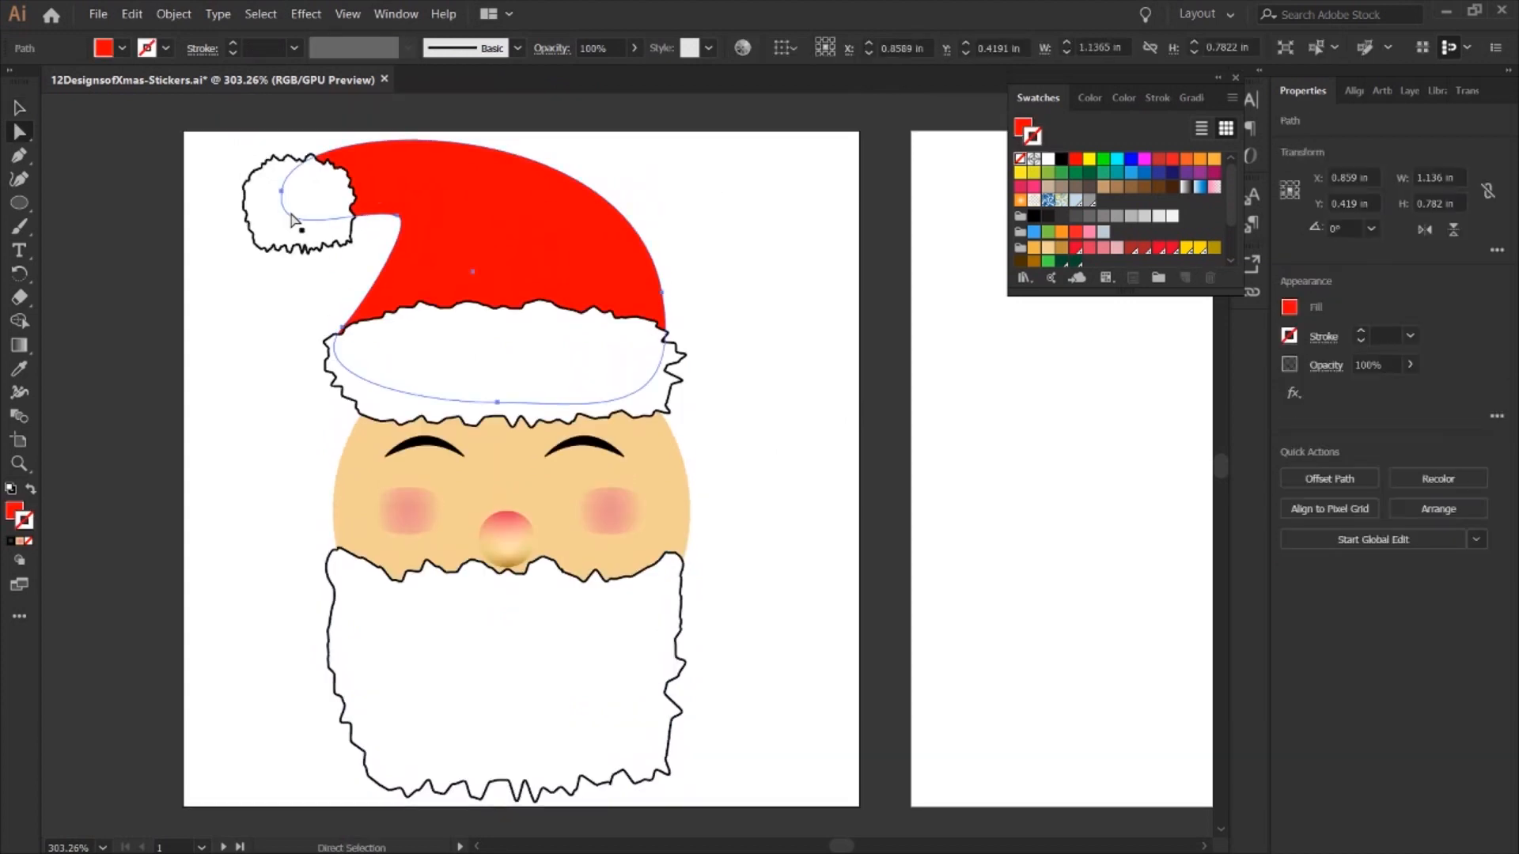
key("a")
left_click(295, 206)
left_click_drag(294, 203, 375, 177)
key("ctrl+shift+a")
Nudge the hat's left edge slightly inward where it meets the fur trim.
scroll(629, 300, "up", 1)
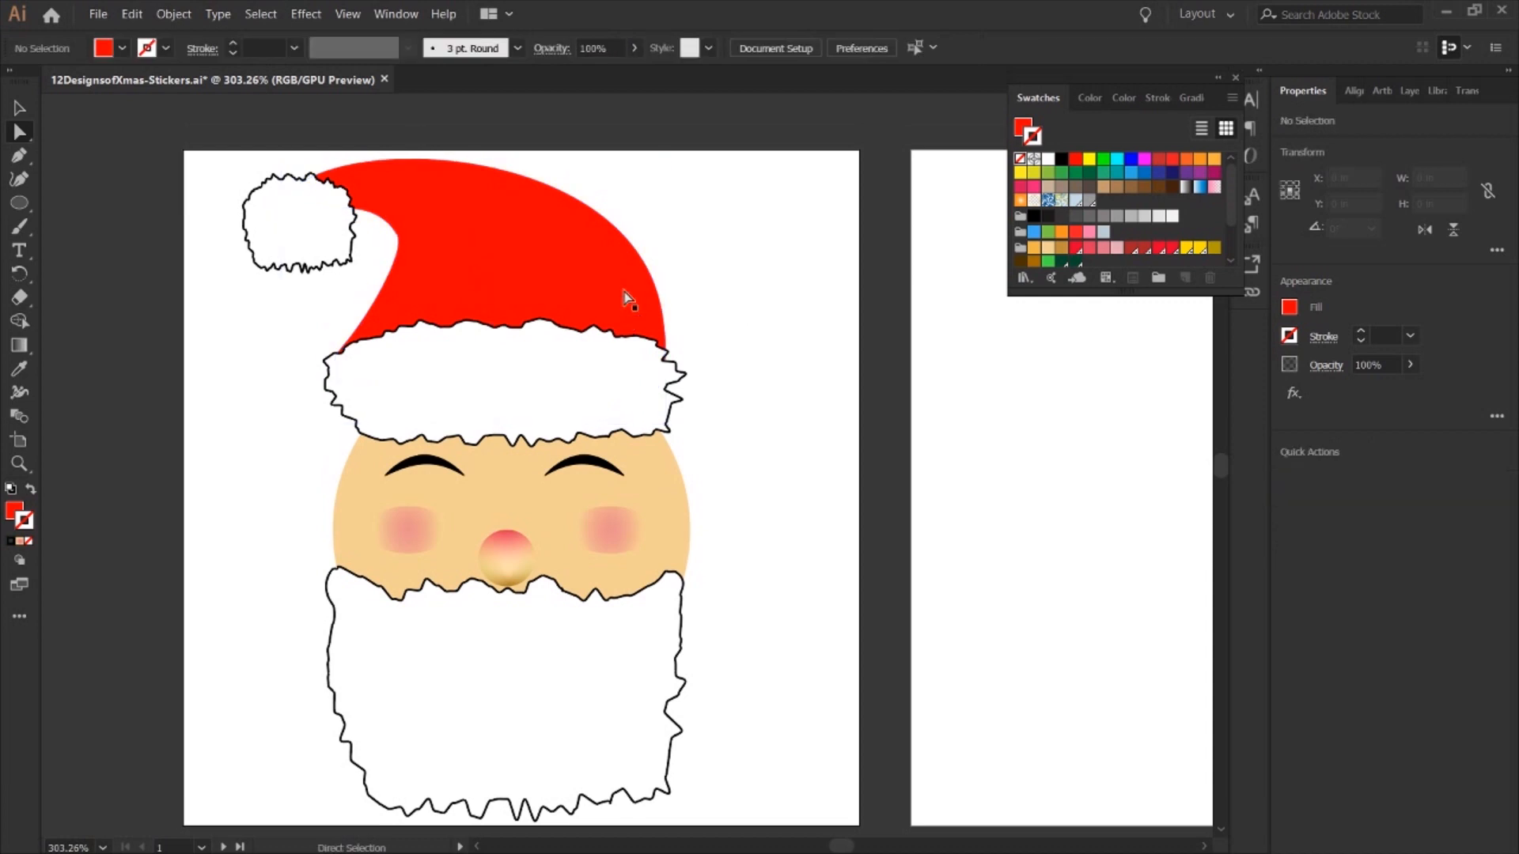
left_click(396, 317)
left_click_drag(341, 353, 347, 346)
left_click_drag(364, 320, 366, 315)
left_click(768, 472)
Fill the hat with a linear gradient running slightly upward from its left side to its right side.
key("v")
left_click(645, 294)
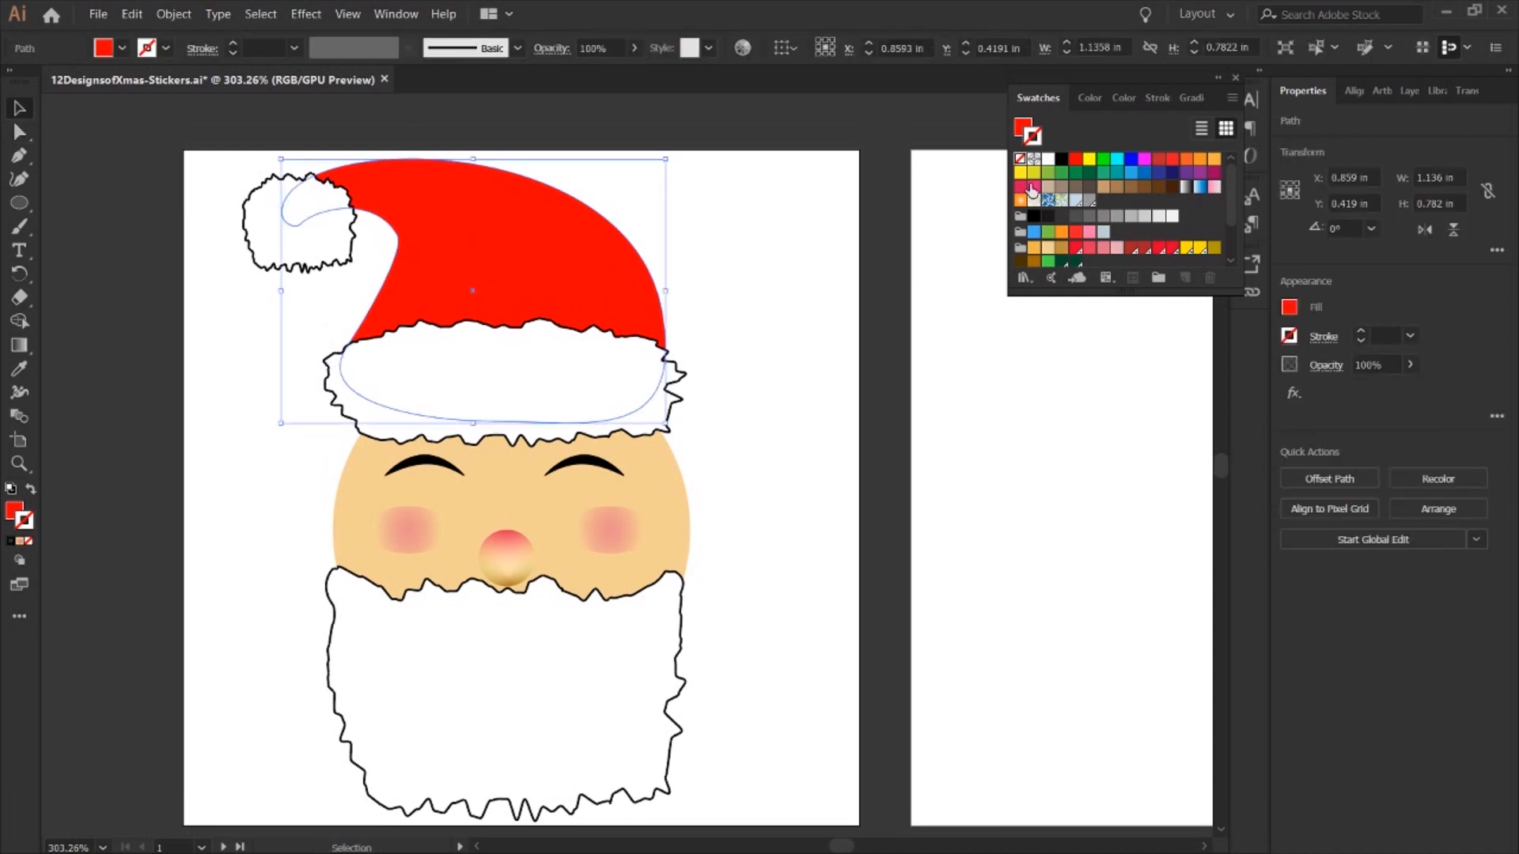
key("g")
left_click(746, 268)
left_click_drag(678, 289, 674, 249)
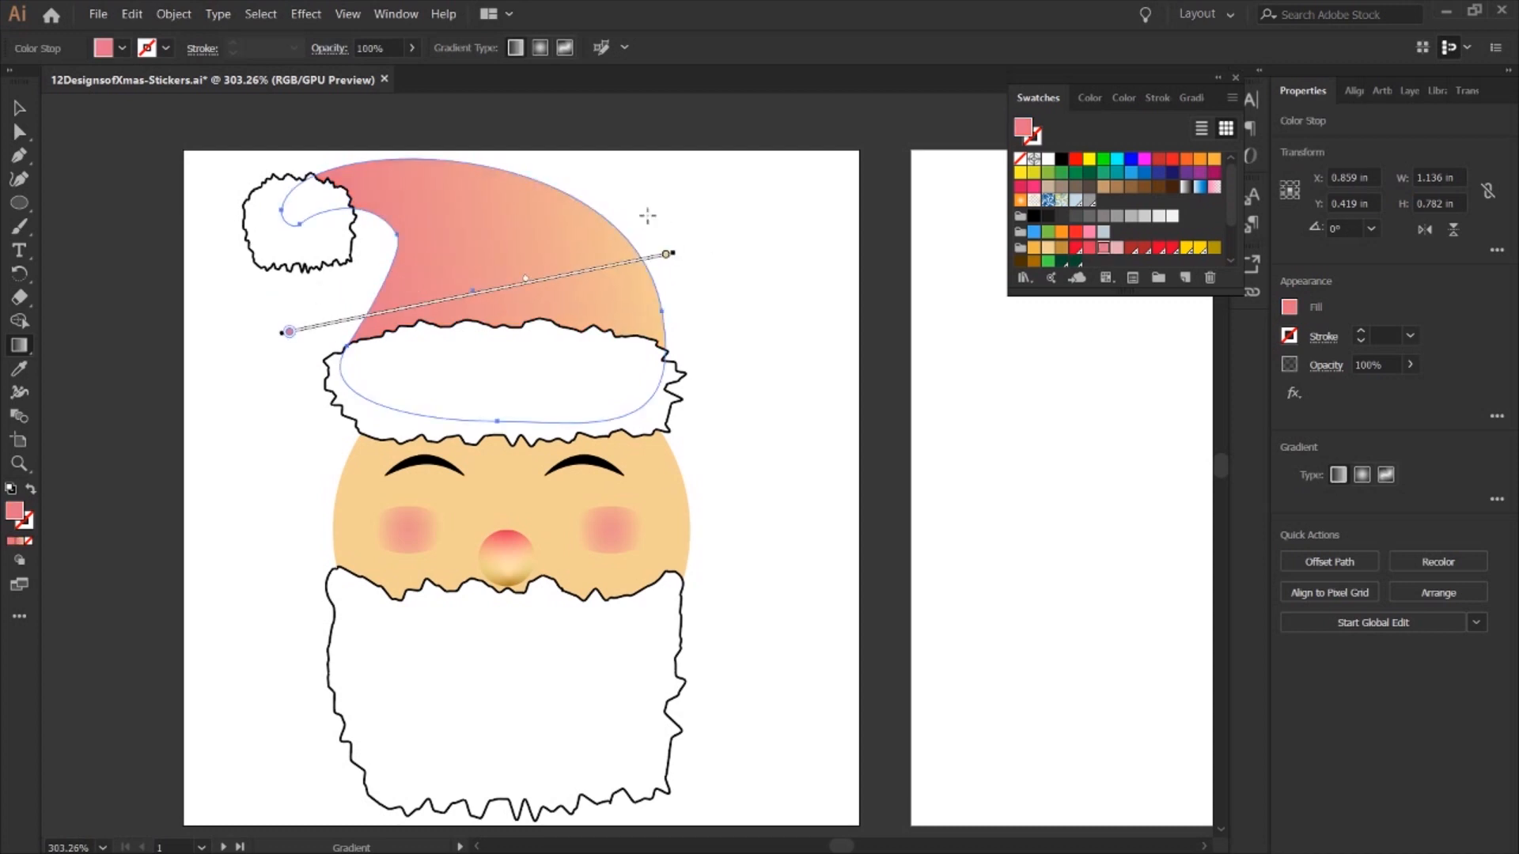
Recolor the hat's gradient from dark red to bright red and tilt it more steeply, with its midpoint nearer the dark end.
left_click(666, 254)
left_click(1075, 159)
left_click(290, 333)
left_click(1076, 158)
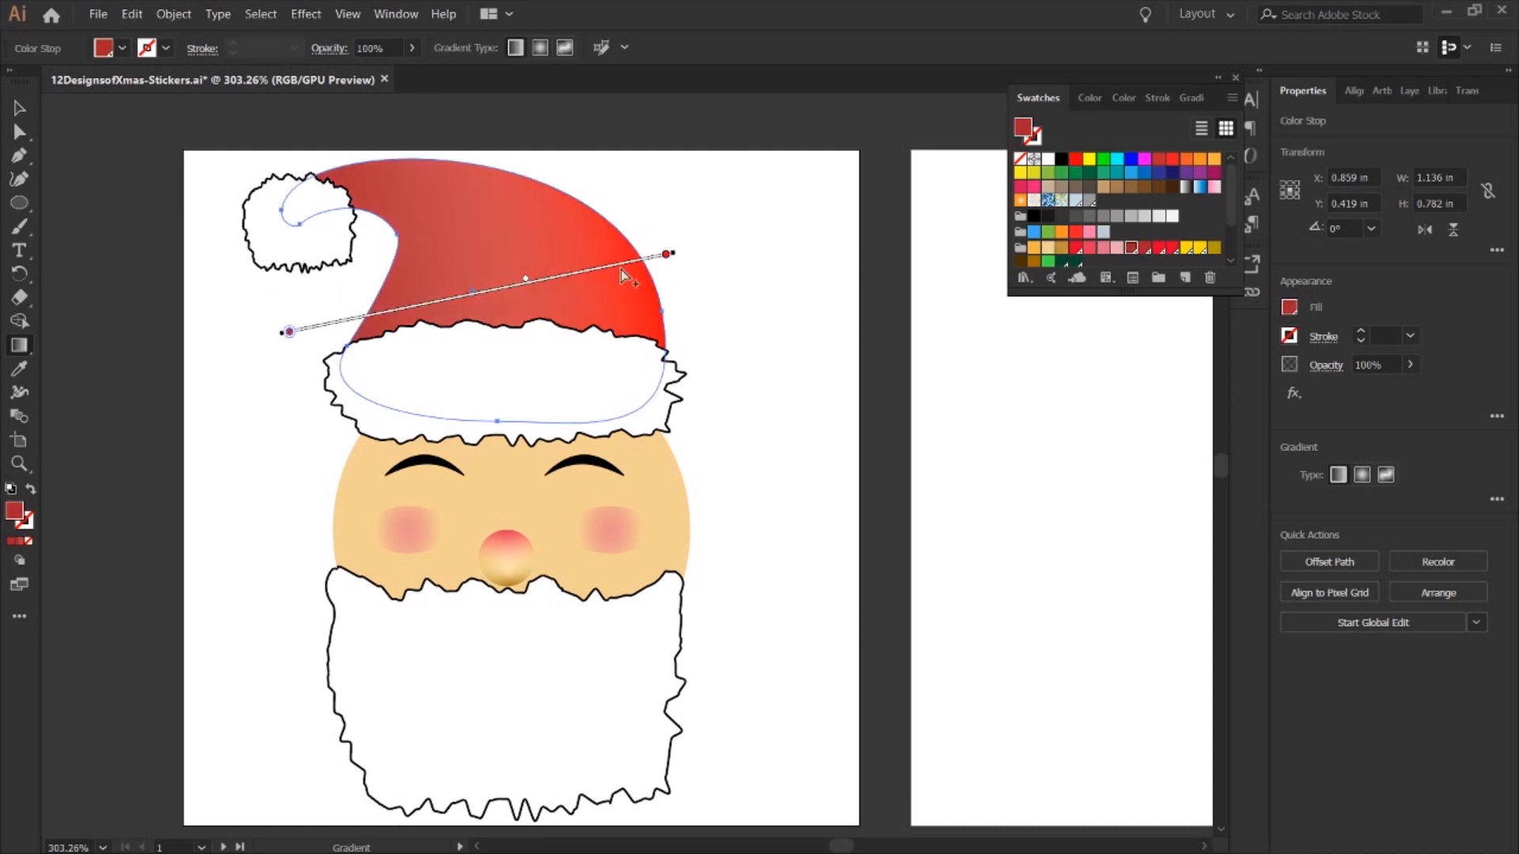
left_click_drag(678, 246, 666, 204)
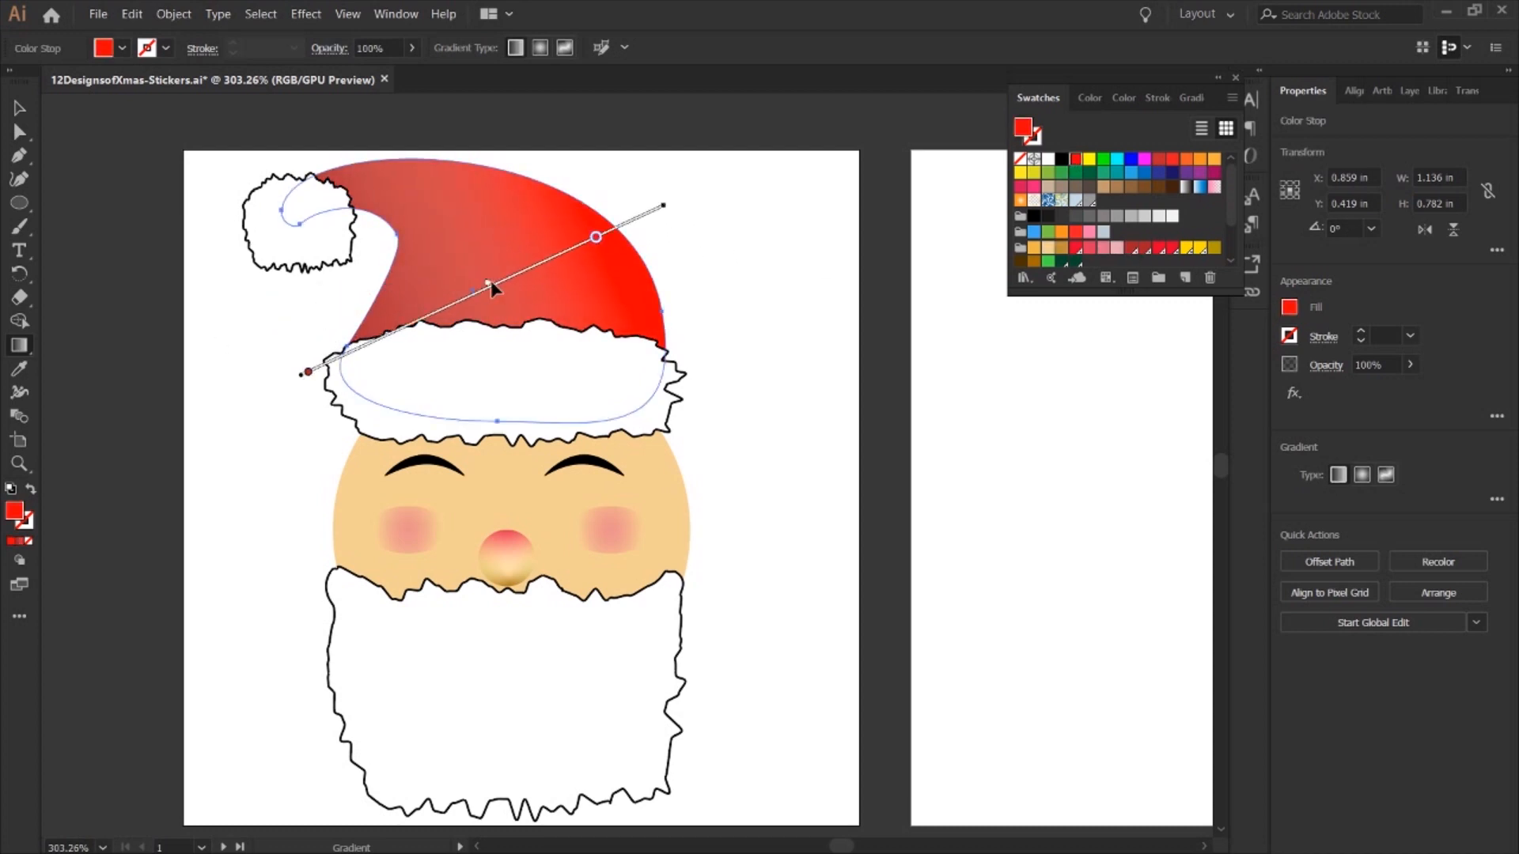
left_click_drag(488, 283, 417, 315)
Recolor the hat gradient's dark stop with a deeper shade of the bright red and move it inward along the gradient.
left_click(308, 372)
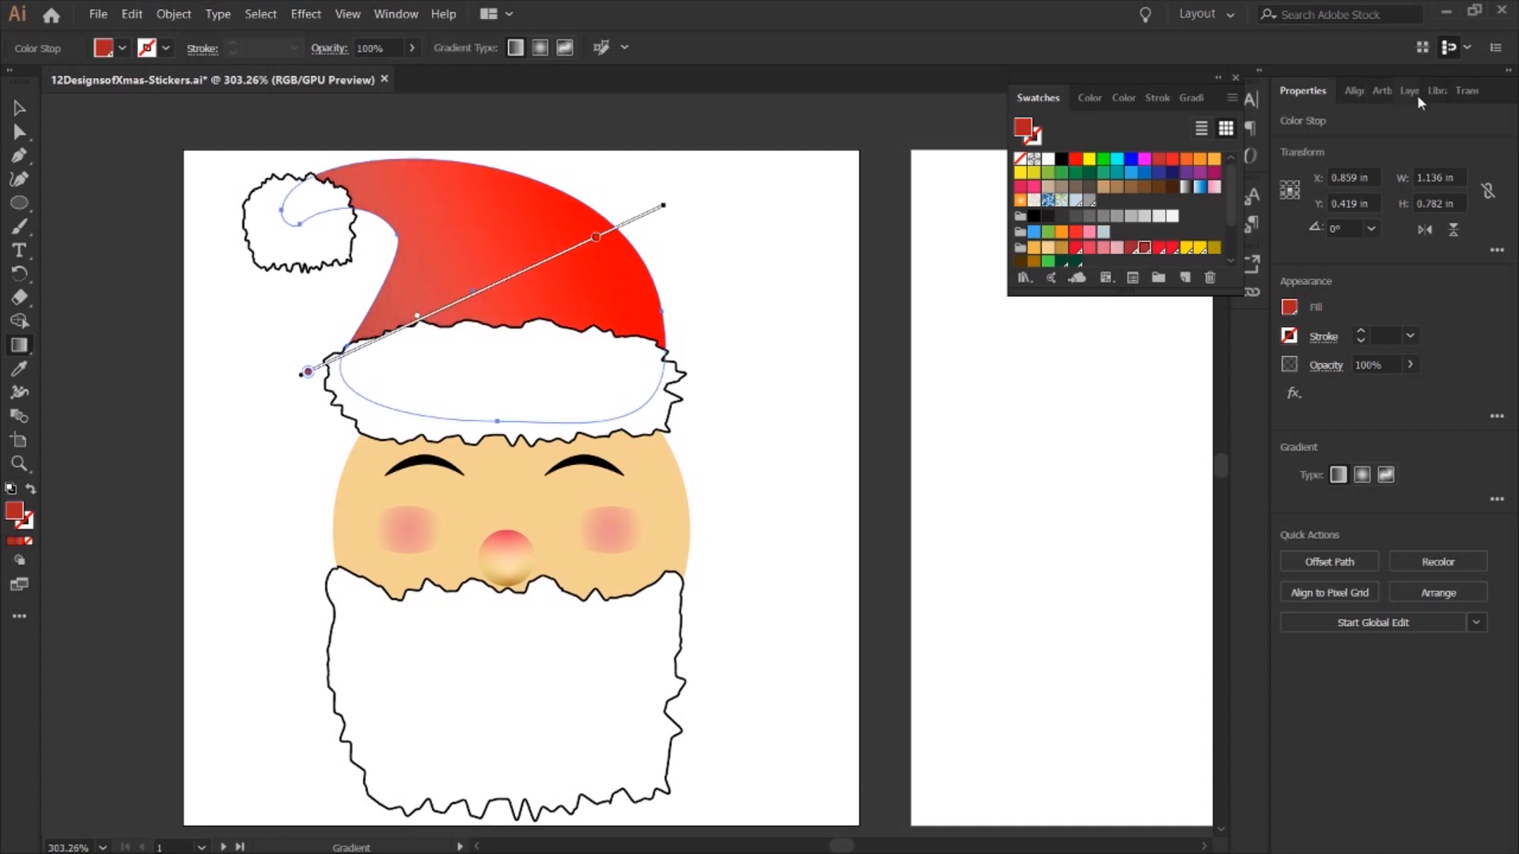
left_click(1436, 90)
left_click(1075, 158)
left_click(1124, 97)
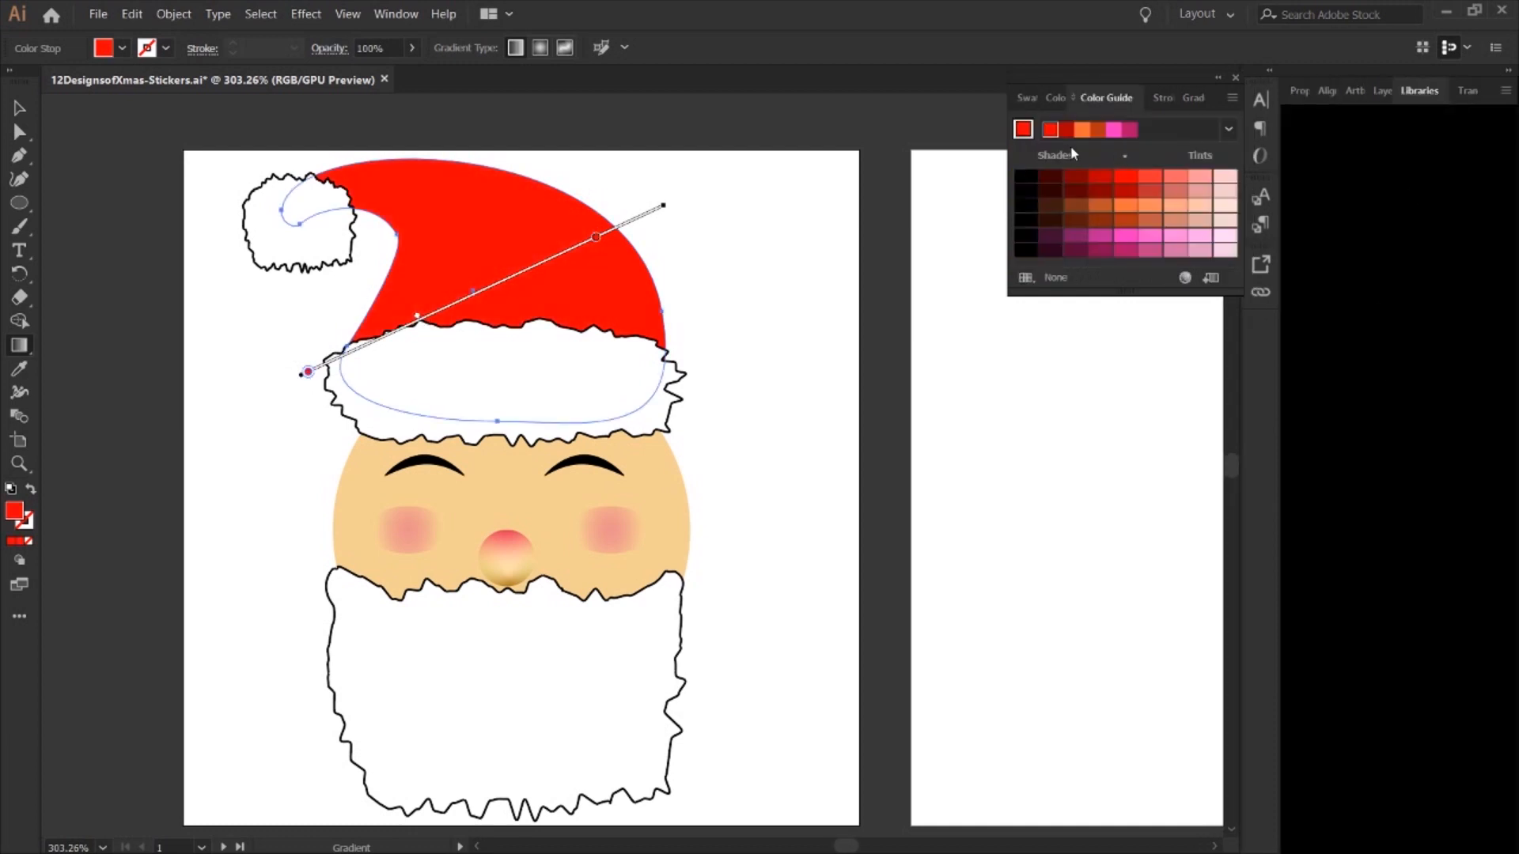
left_click(1122, 194)
left_click(1028, 97)
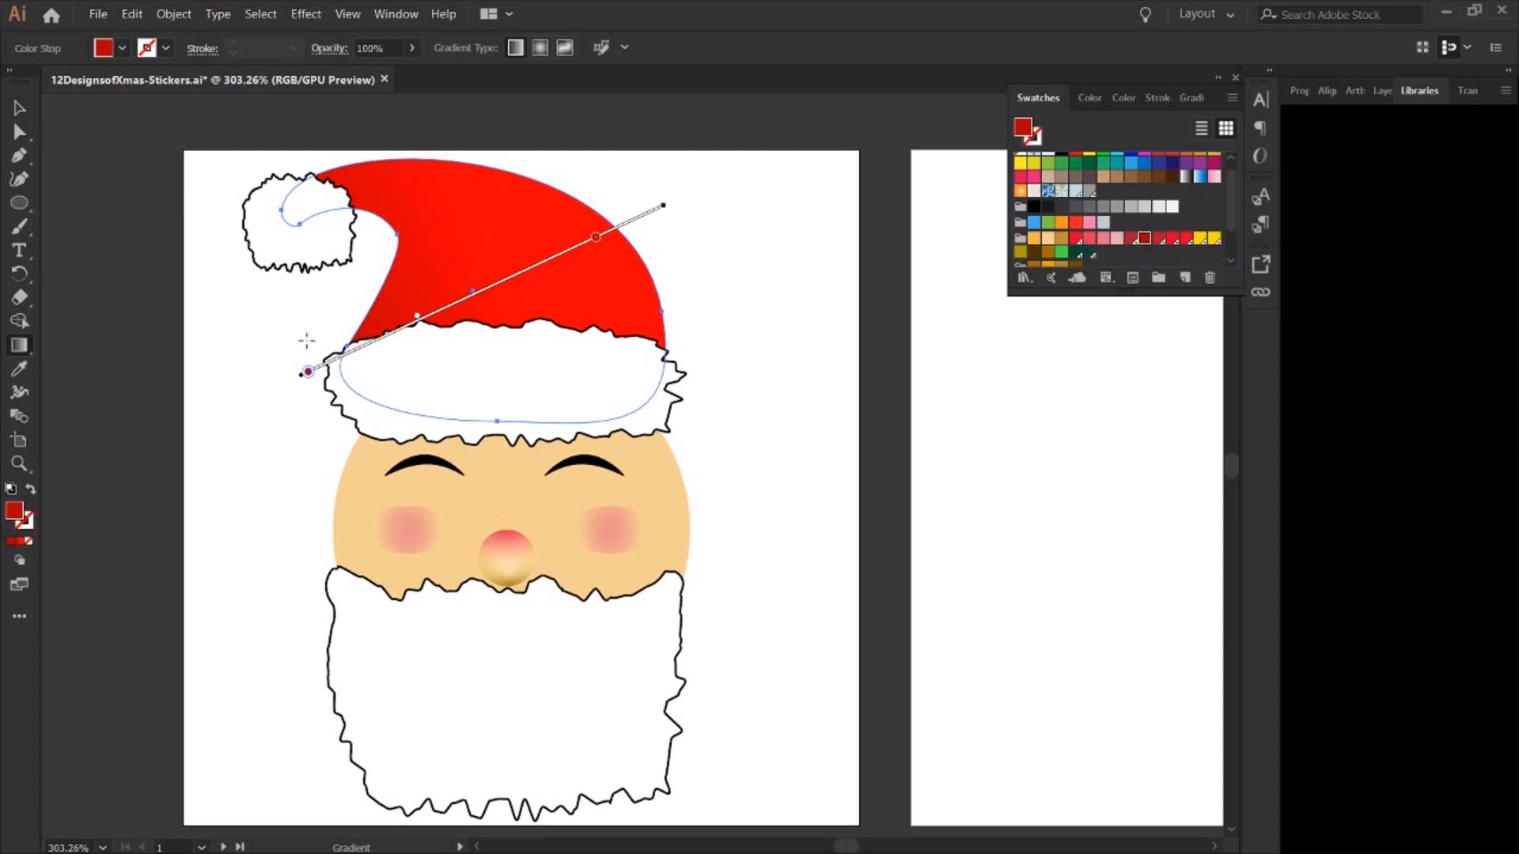
left_click_drag(308, 371, 336, 361)
key("v")
left_click(269, 478)
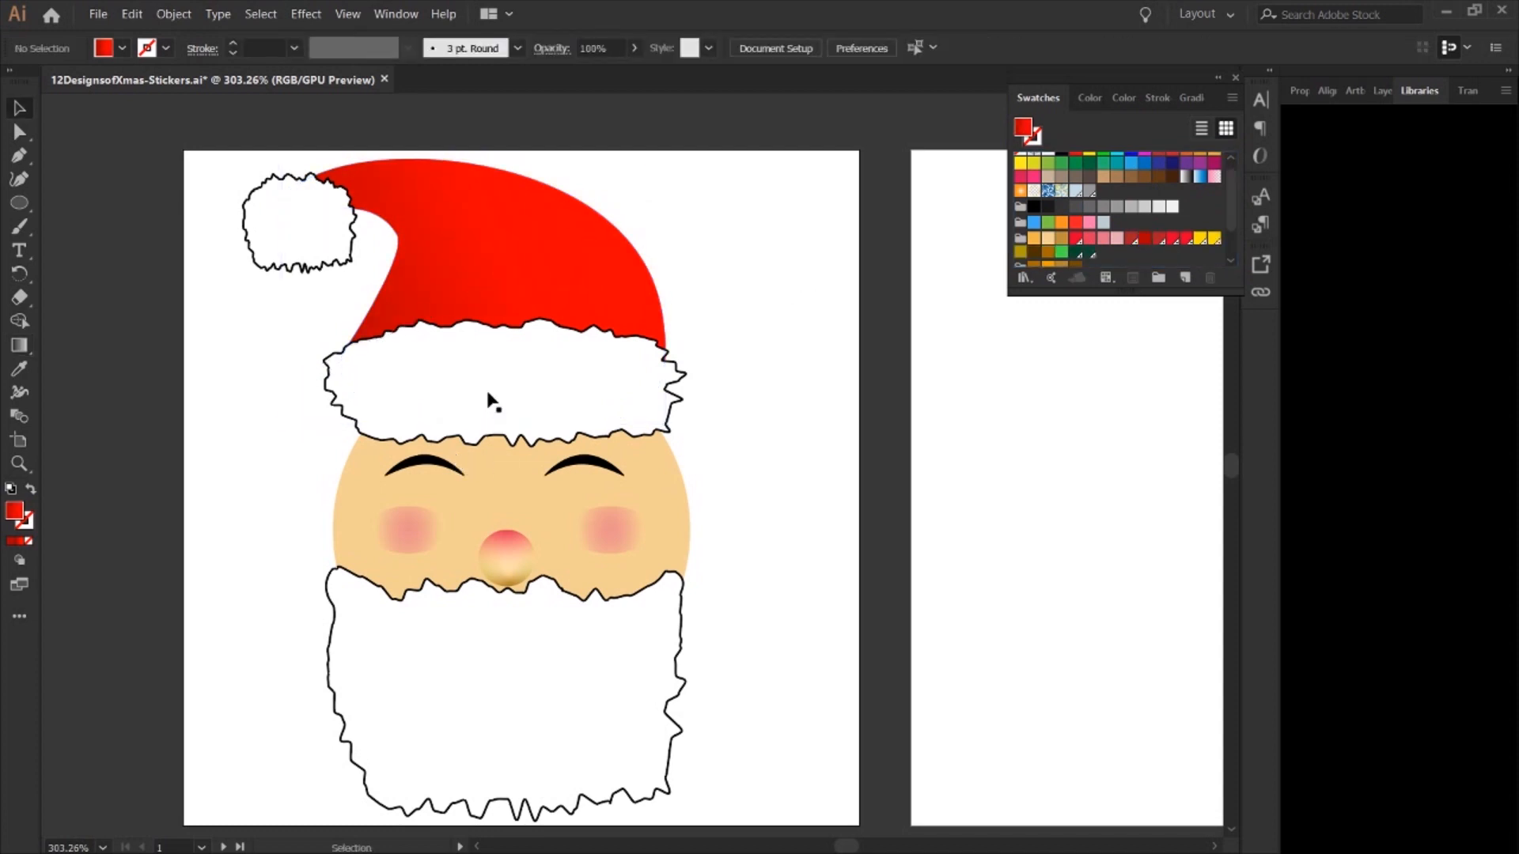
Fill the pompom with a gray-to-white linear gradient at 32.9°, with the gray stop at the start and the white stop at 72.42%.
left_click(302, 221)
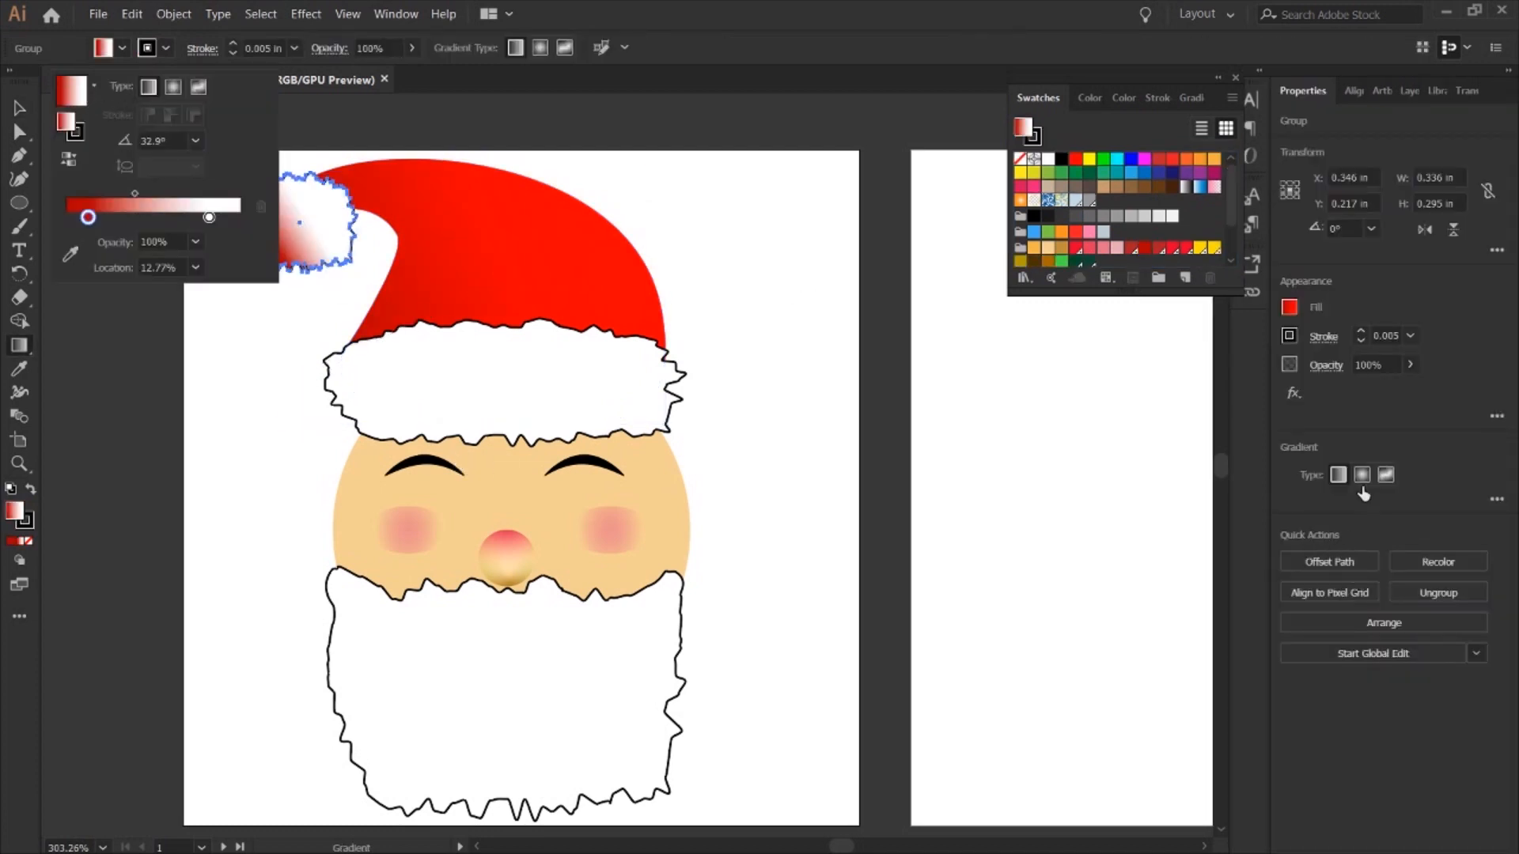
left_click(1361, 487)
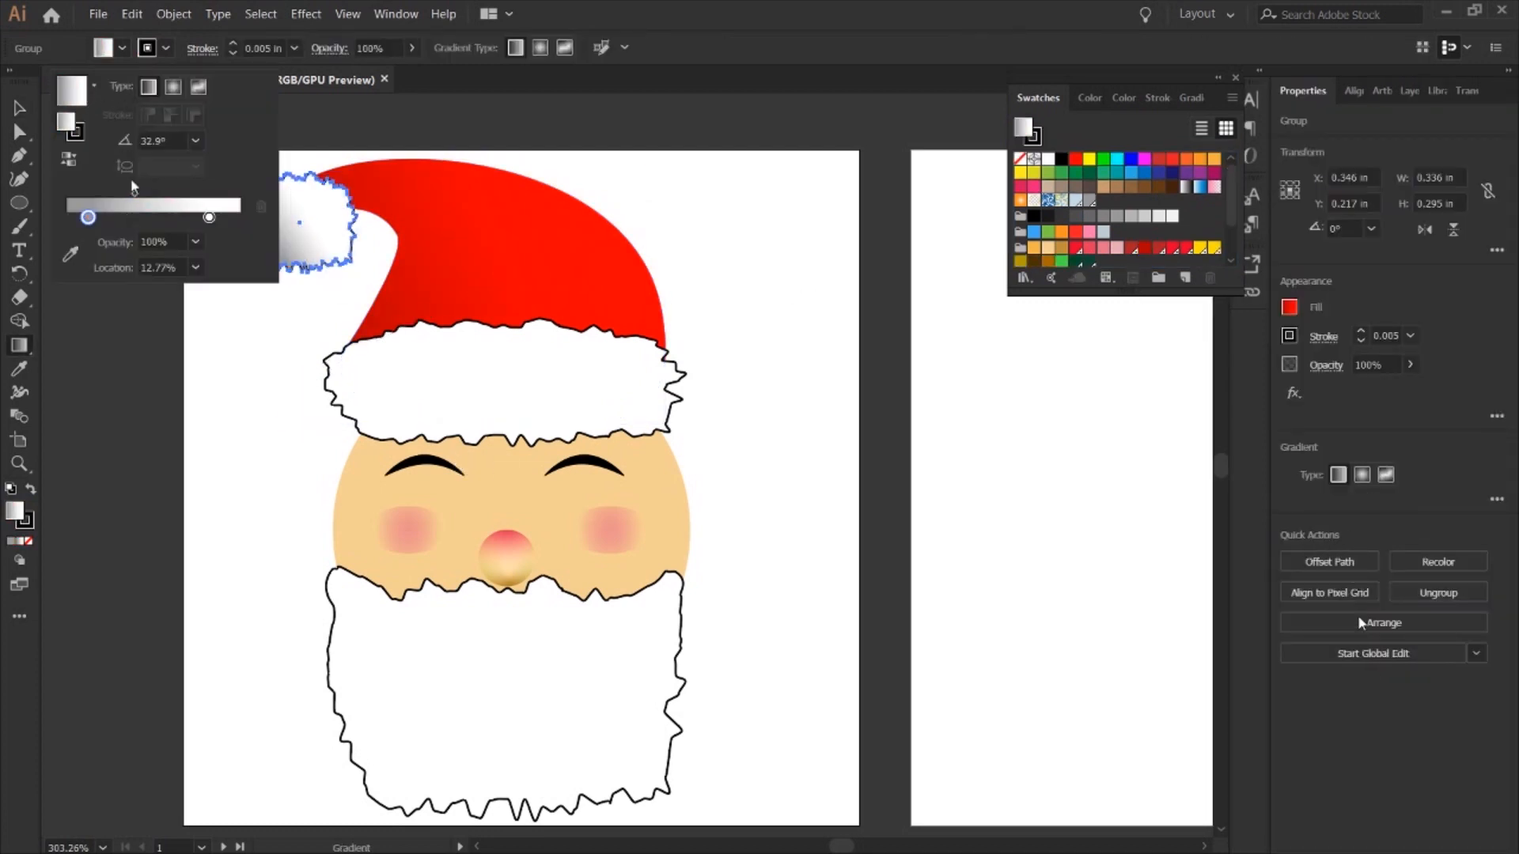
left_click_drag(87, 217, 66, 217)
left_click_drag(209, 217, 190, 217)
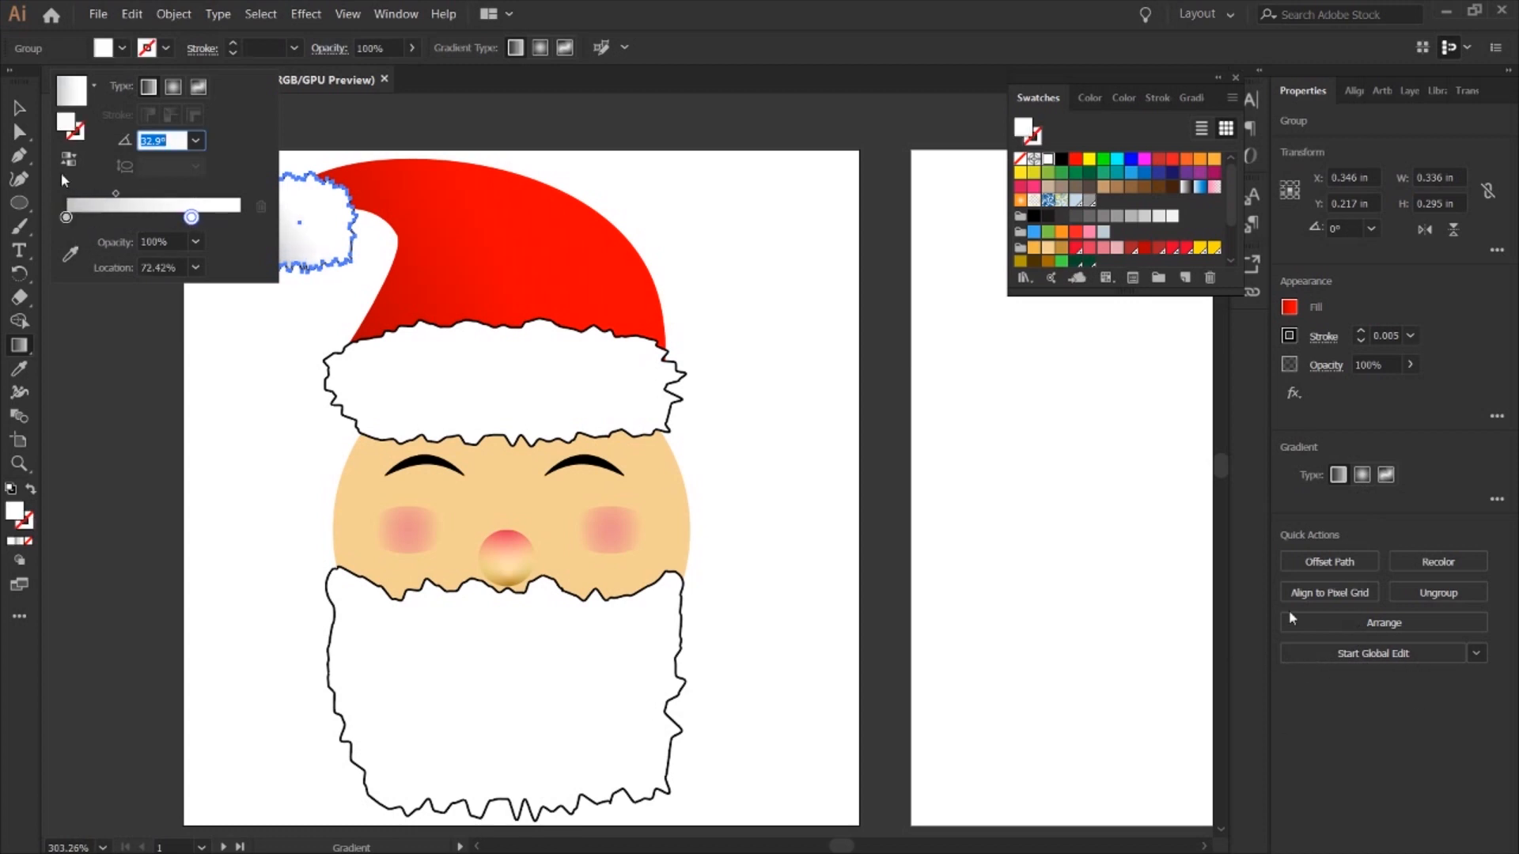
left_click(20, 108)
left_click(376, 265)
Fill the hat's fur trim with a gray-to-white linear gradient.
left_click(580, 408)
key("g")
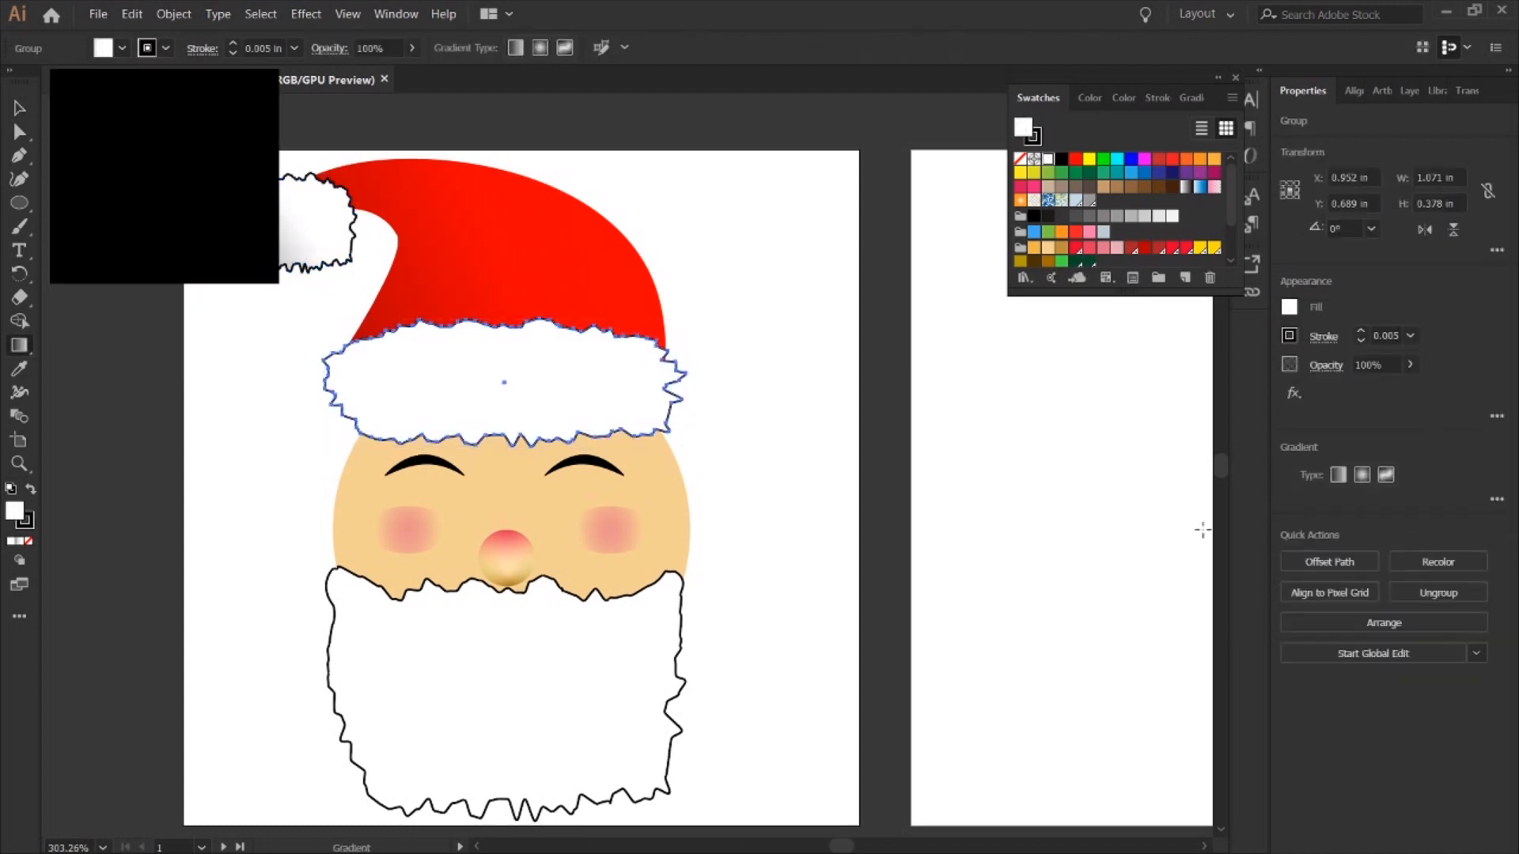
left_click(1337, 477)
key("v")
left_click(696, 519)
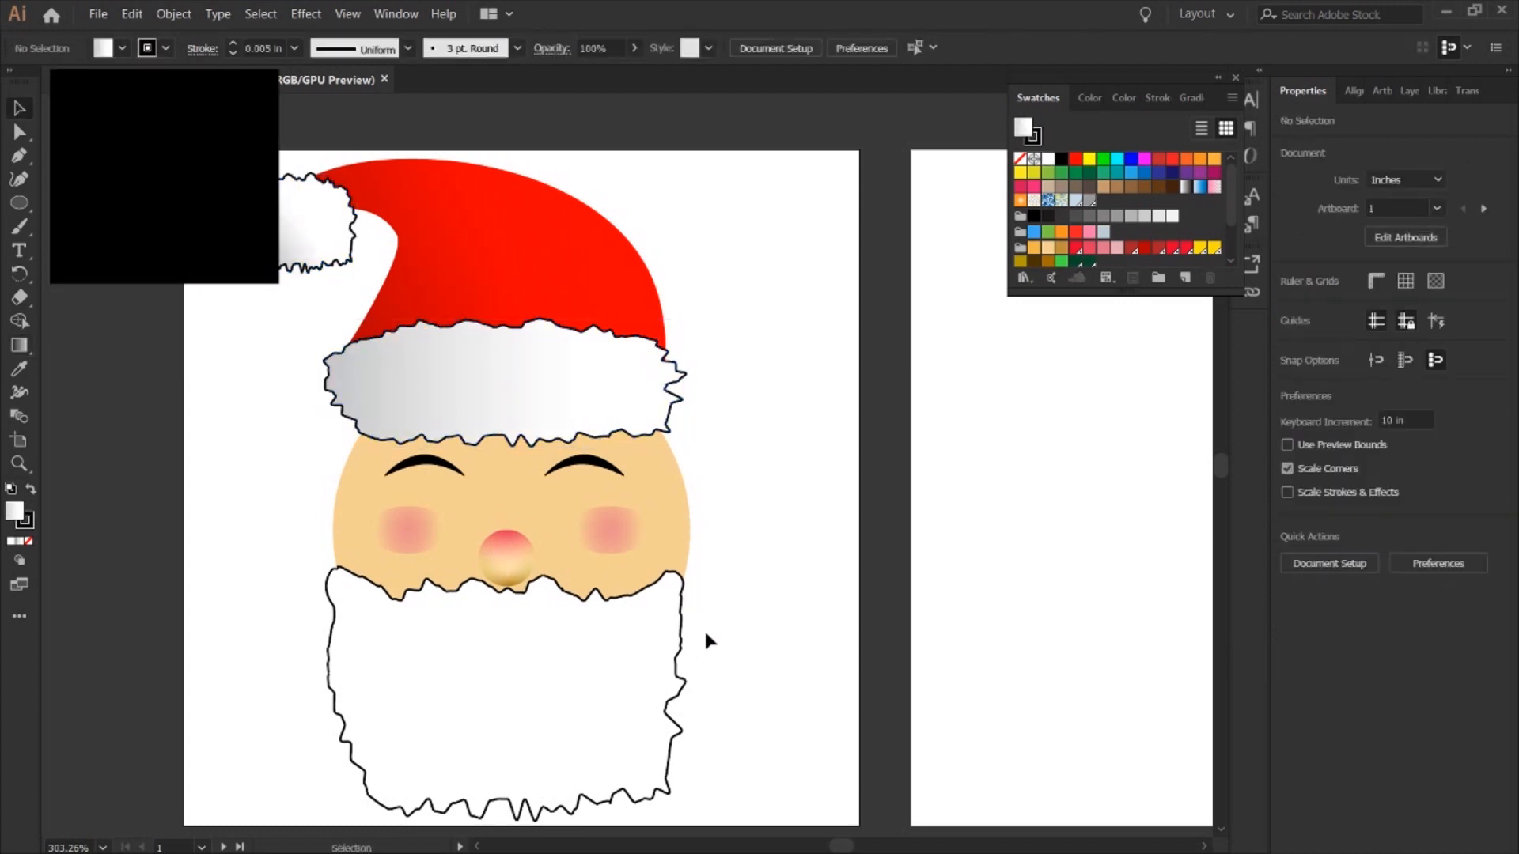
Change the face circle's fill to a freeform gradient in light and darker skin tones.
left_click(665, 505)
key("g")
left_click(1361, 475)
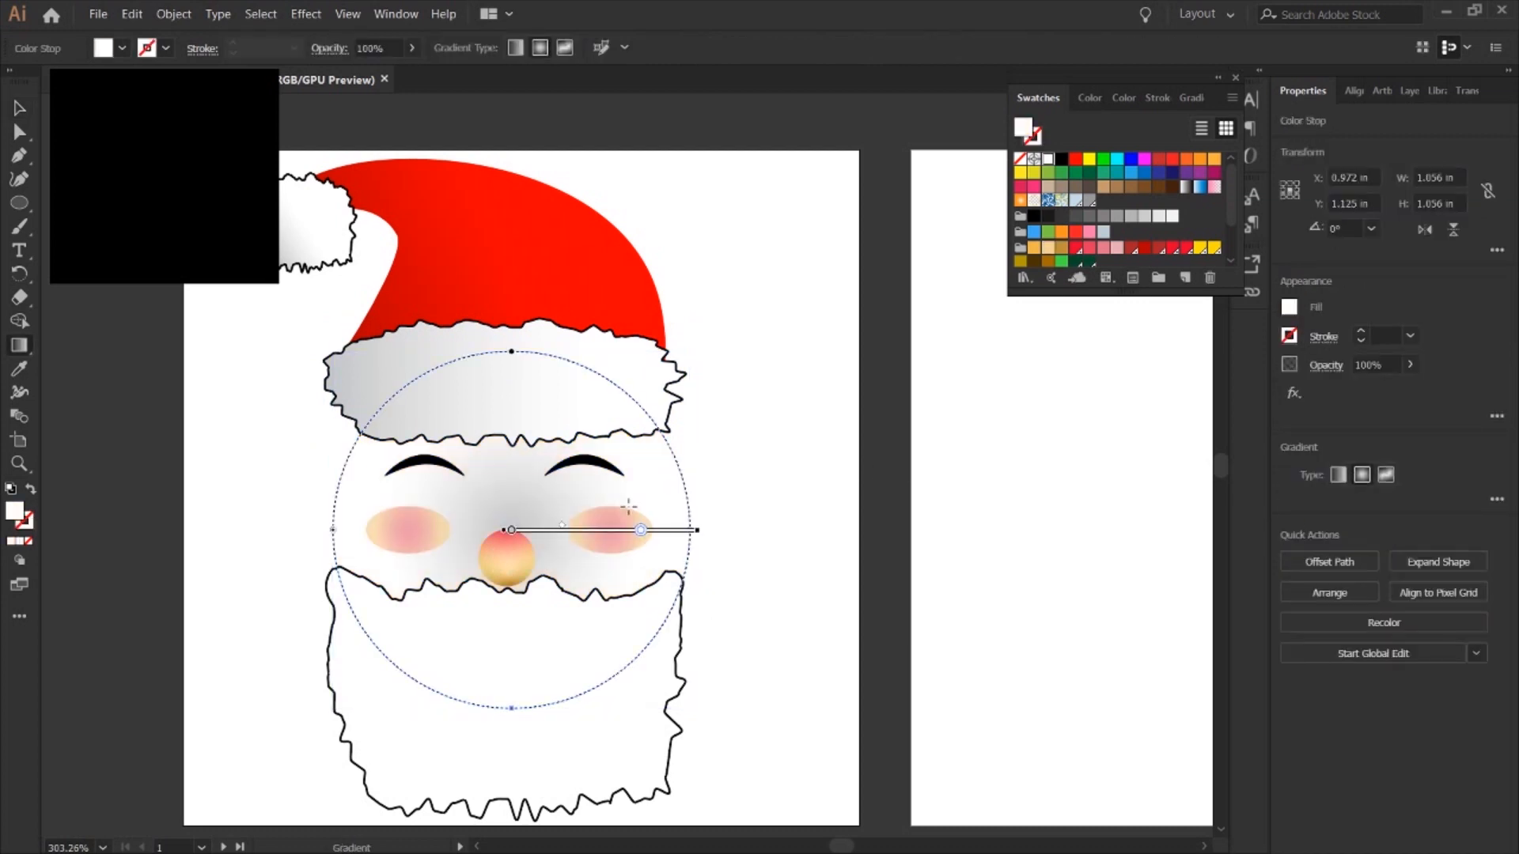
left_click(1386, 475)
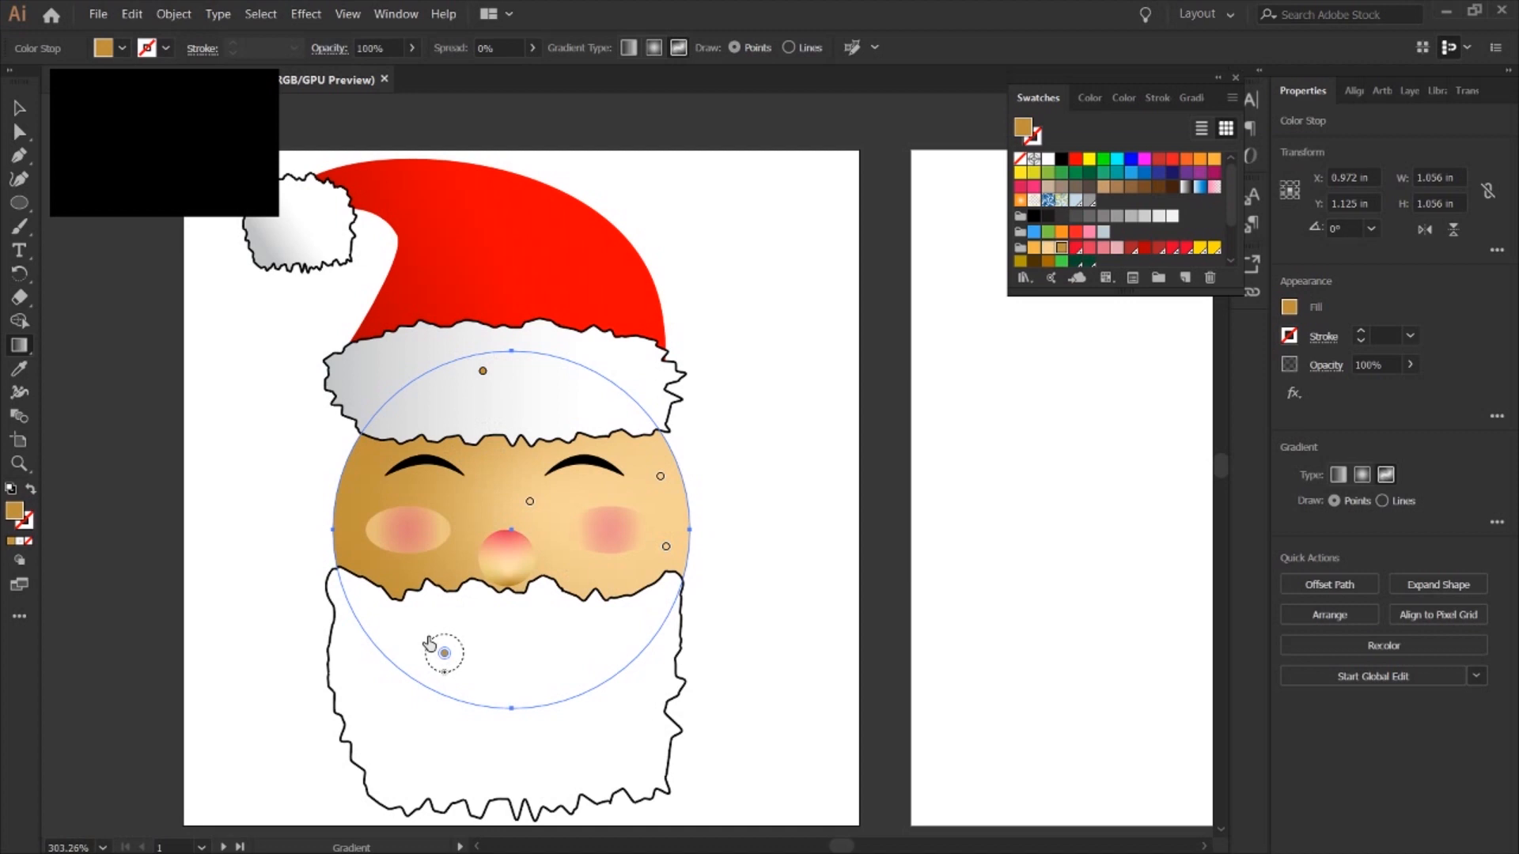
Move the face gradient's lower tan point to the lower left edge and add two light points around the left cheek.
left_click_drag(444, 653, 358, 617)
left_click(530, 501)
left_click(443, 499)
left_click(447, 559)
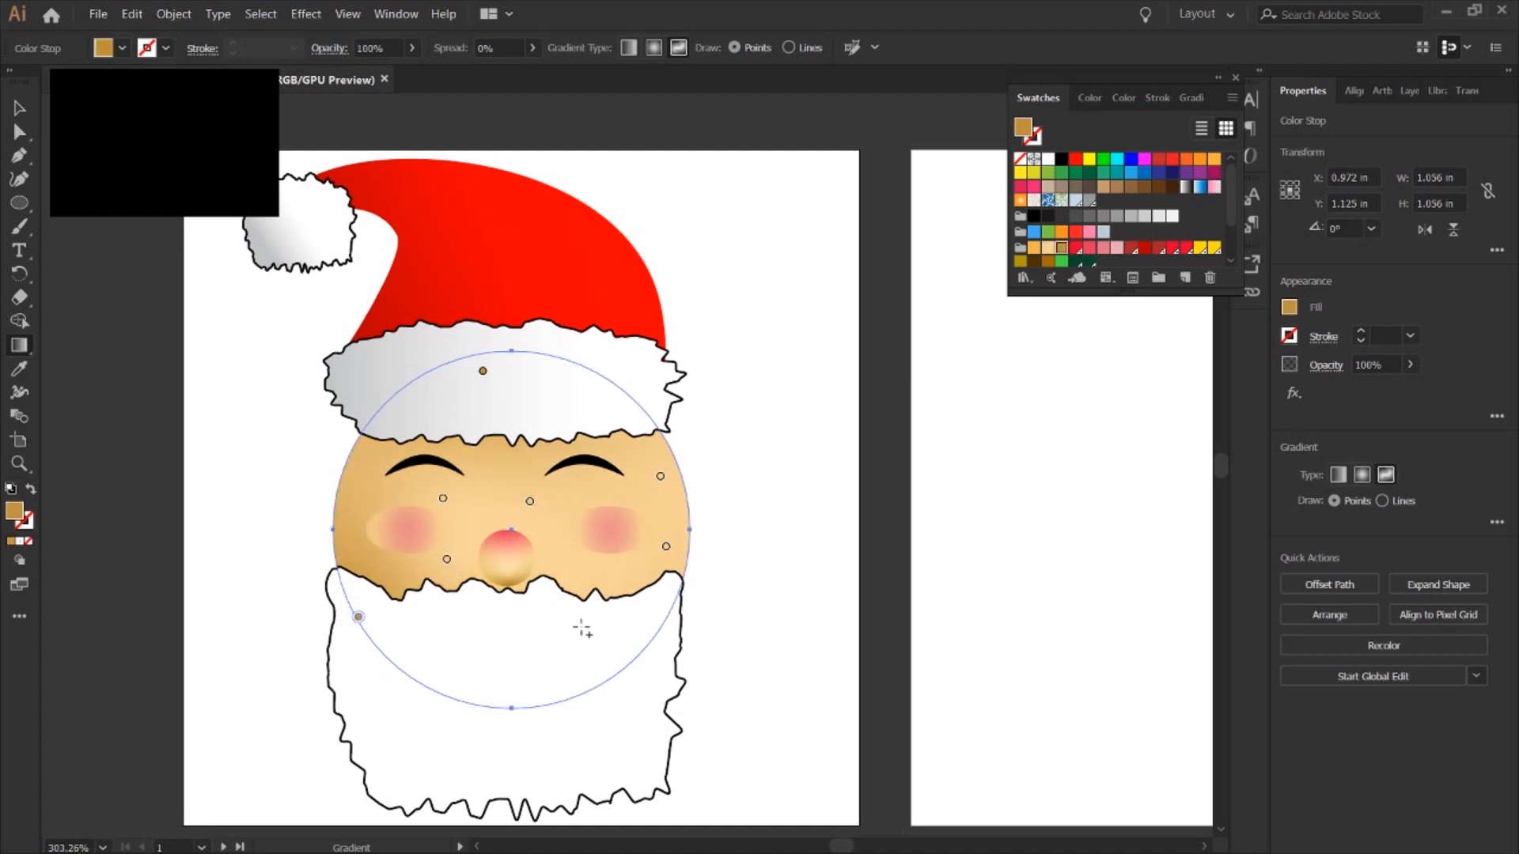
Add a tan gradient point on the face under the beard and move the upper tan point to the forehead's centre.
left_click_drag(583, 629, 579, 623)
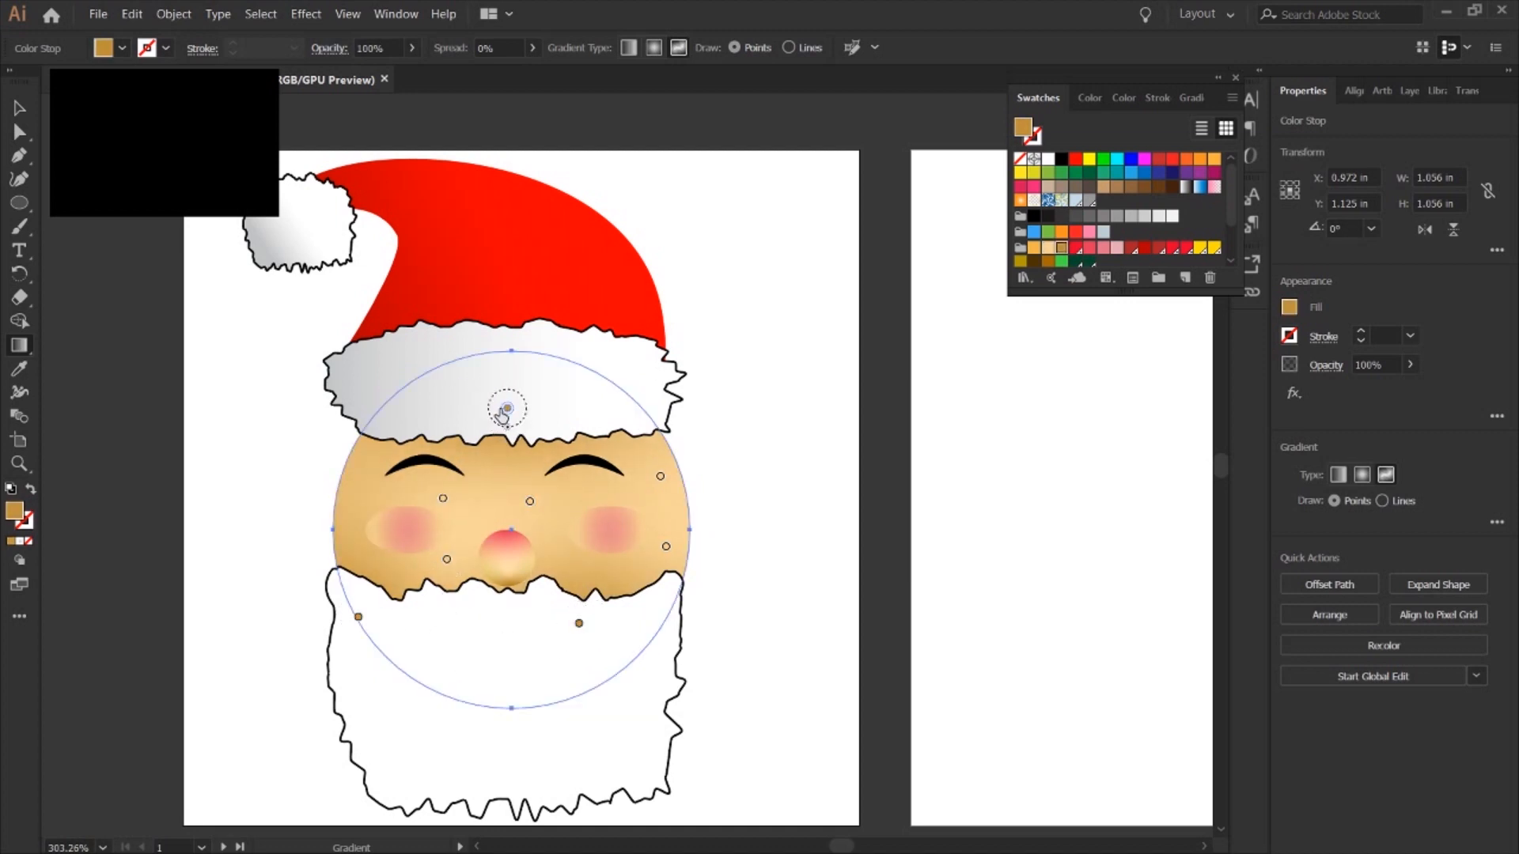
key("v")
left_click(779, 583)
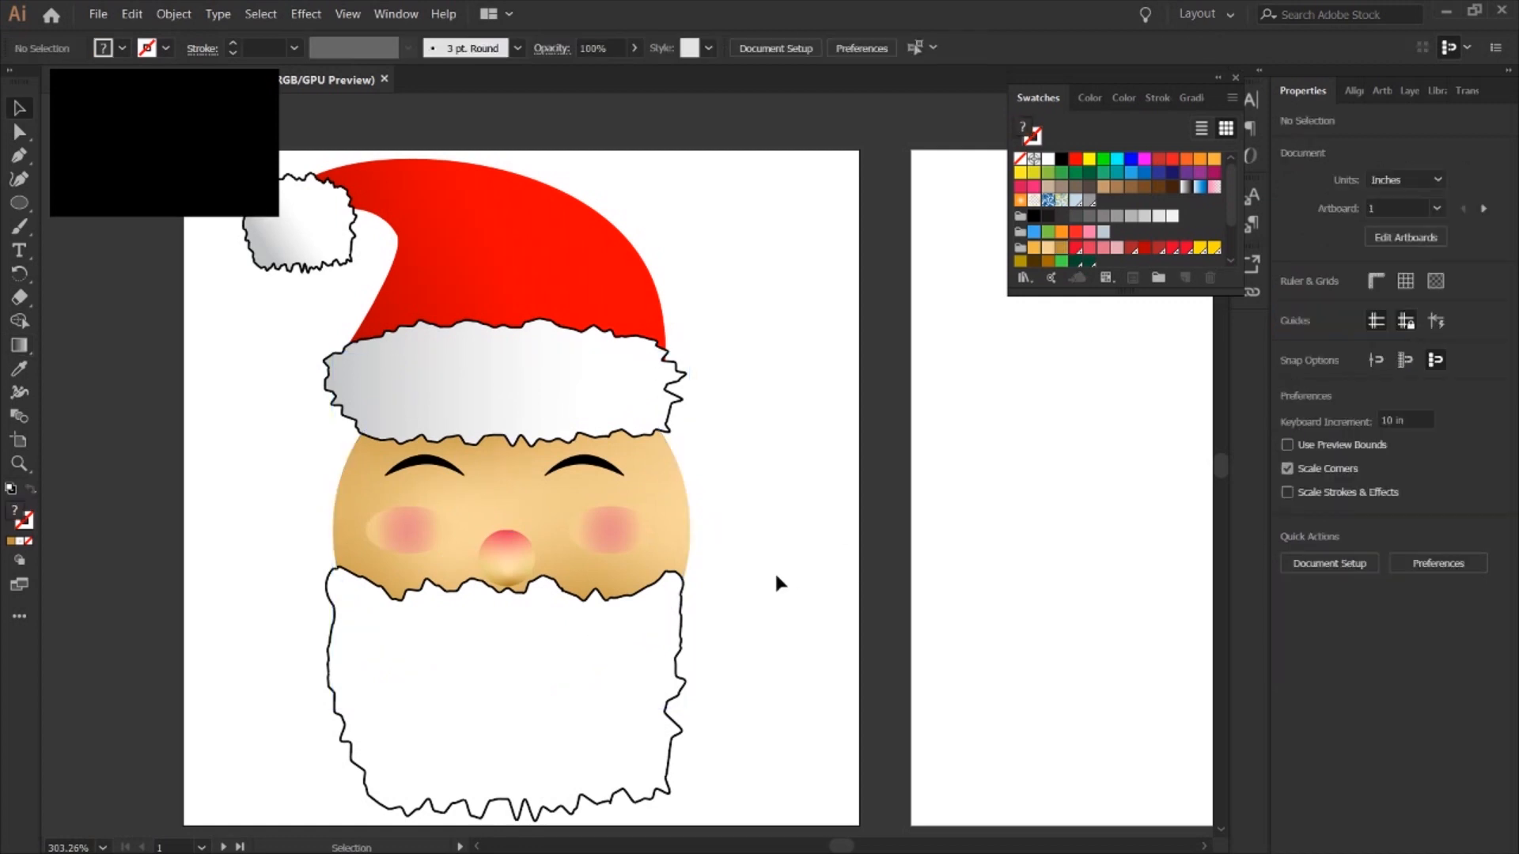
Add the two-line text "Merry & Bright" on the second artboard, breaking the line after the ampersand.
key("z")
scroll(691, 485, "right", 3)
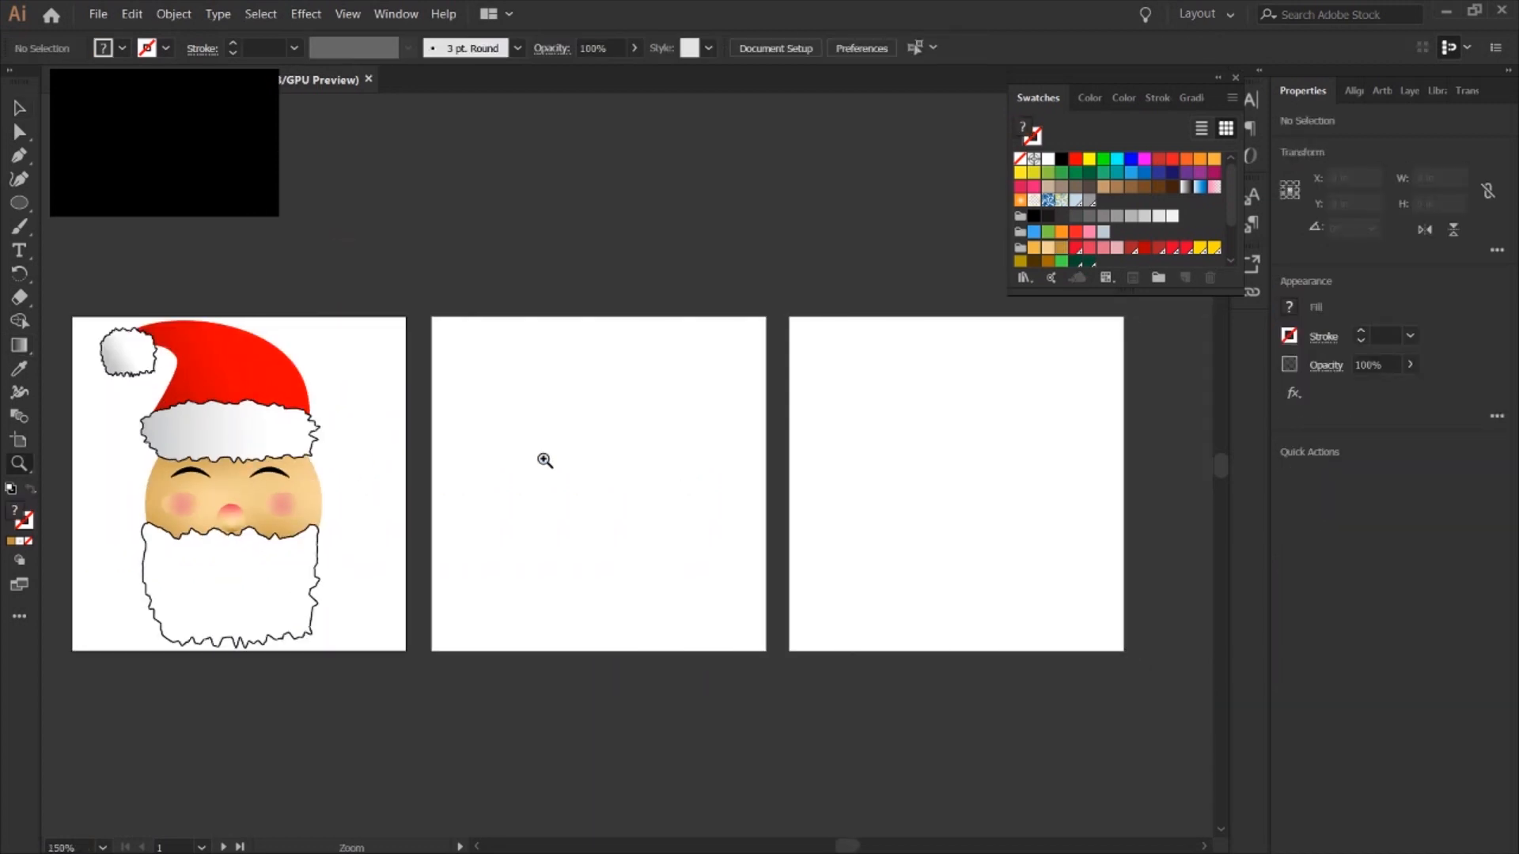
left_click(543, 462)
left_click(664, 494)
scroll(665, 495, "right", 1)
key("t")
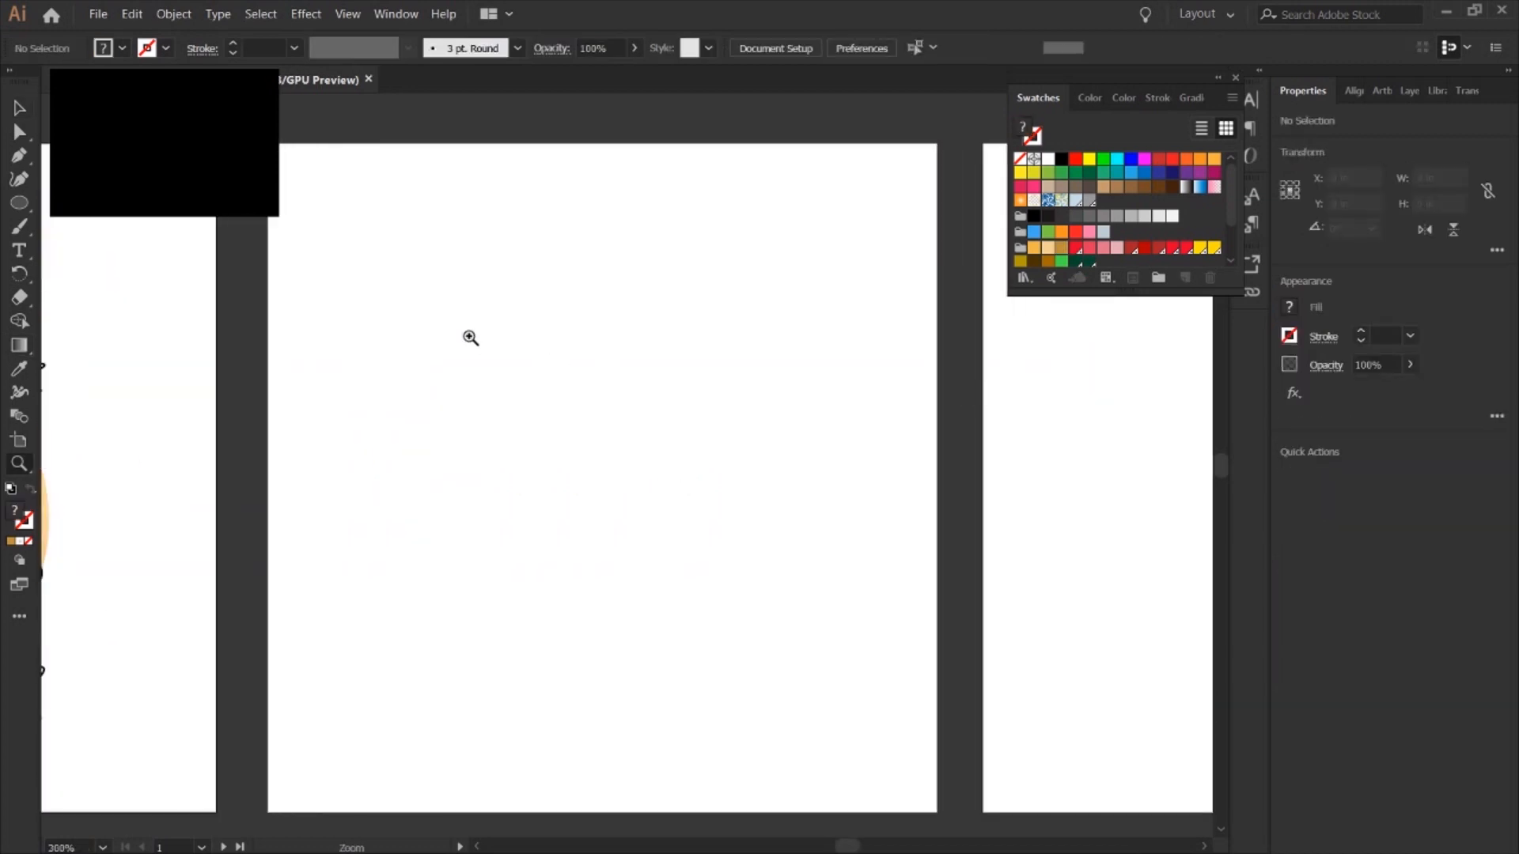
left_click(494, 348)
type("Merry &")
key("Return")
type("Bright")
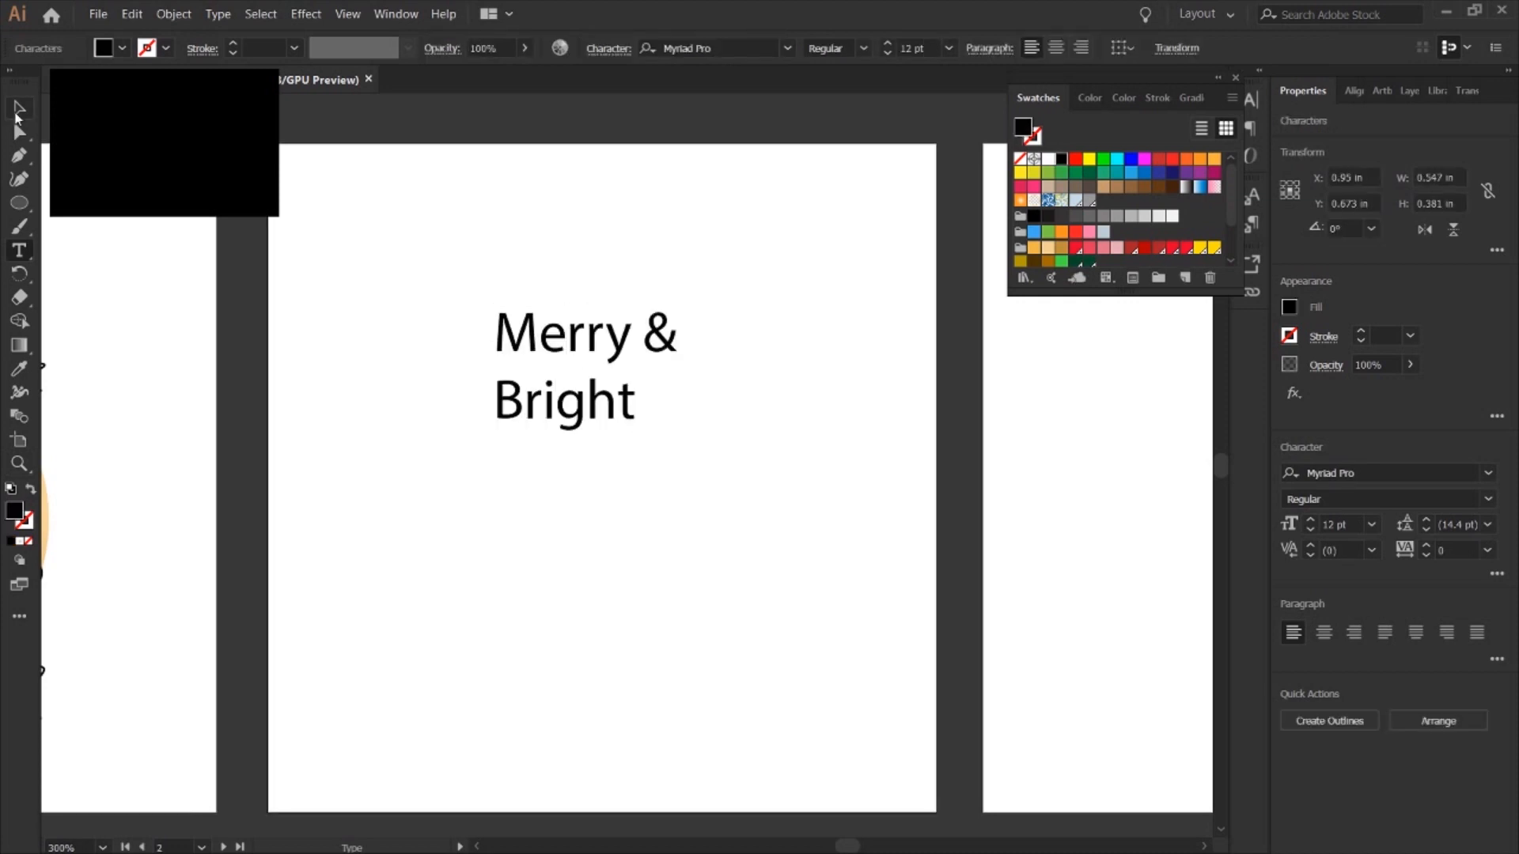
Centre-align the text, set its font to Al Fresco and enlarge it to about 1.31 in wide.
key("Escape")
key("ctrl+shift+c")
left_click(1487, 473)
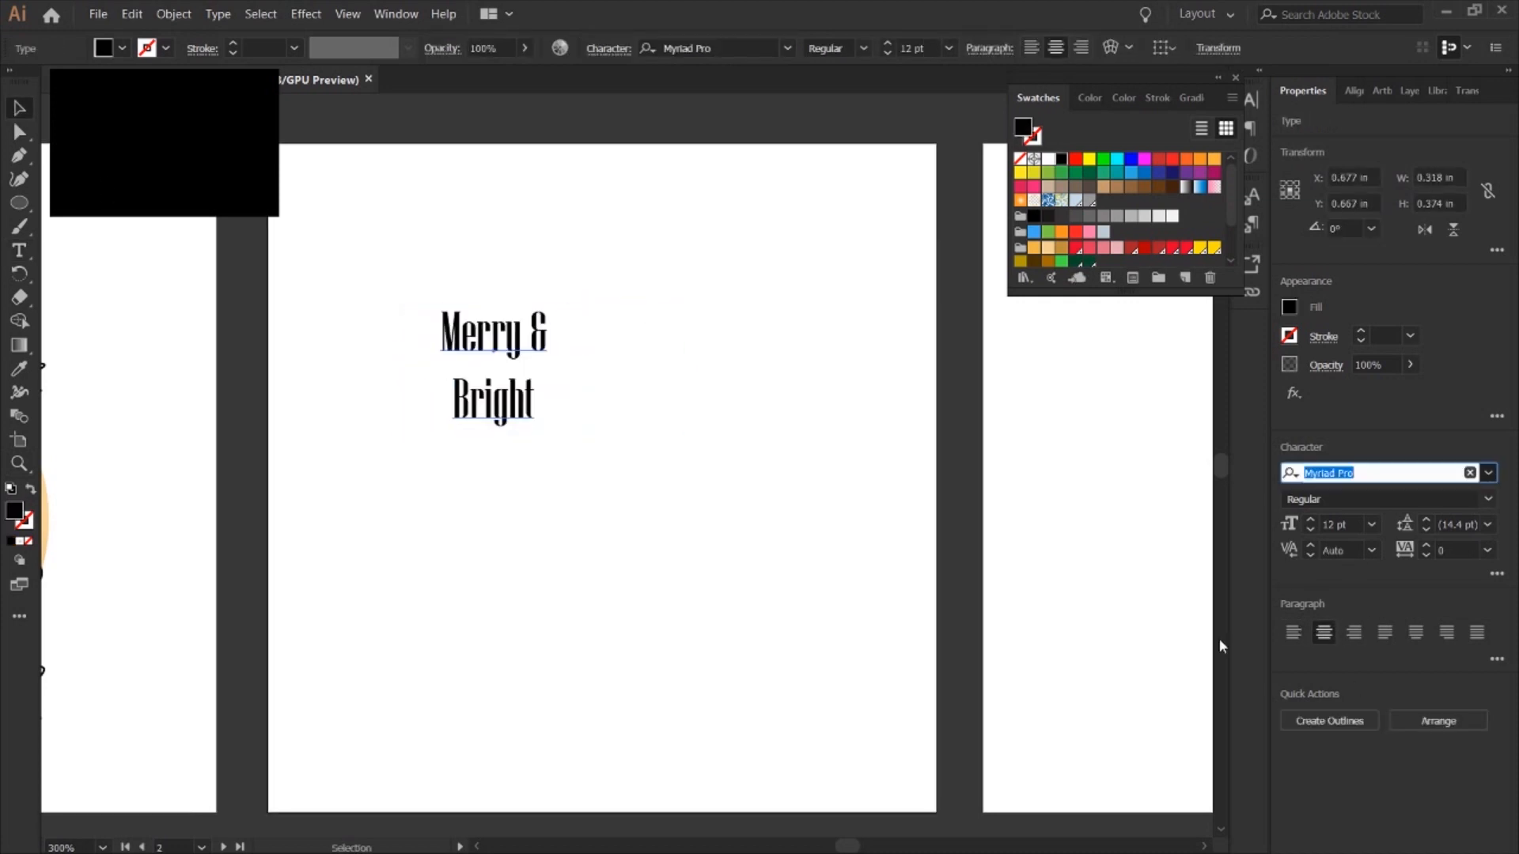
left_click(1171, 586)
left_click_drag(583, 461, 827, 682)
left_click_drag(408, 685, 384, 703)
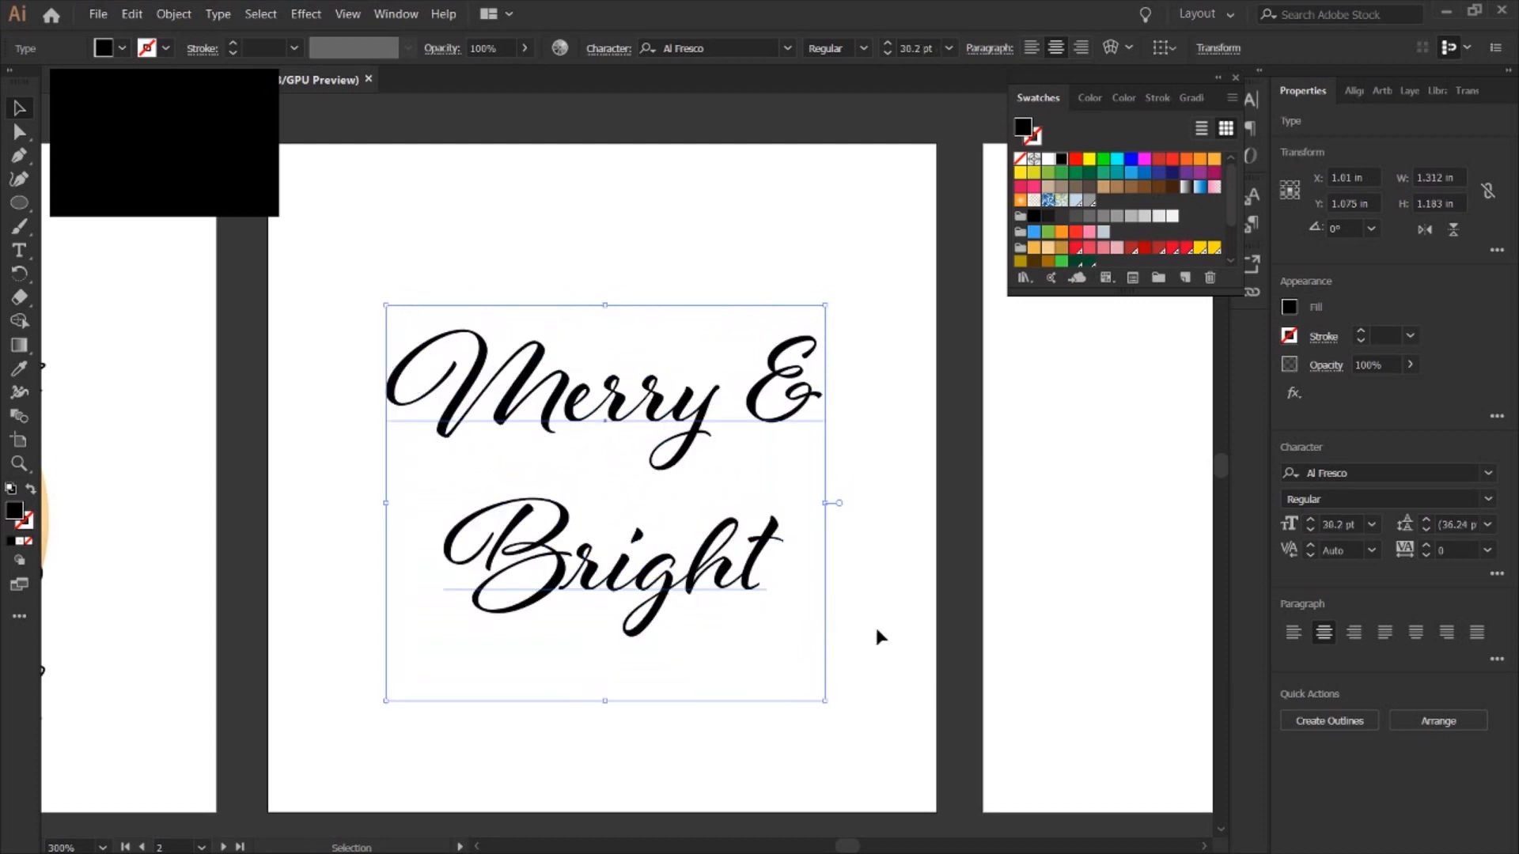
Set the font size of the ampersand to 20 pt.
left_click(878, 633)
key("t")
double_click(801, 411)
left_click(1346, 522)
type("20")
key("Return")
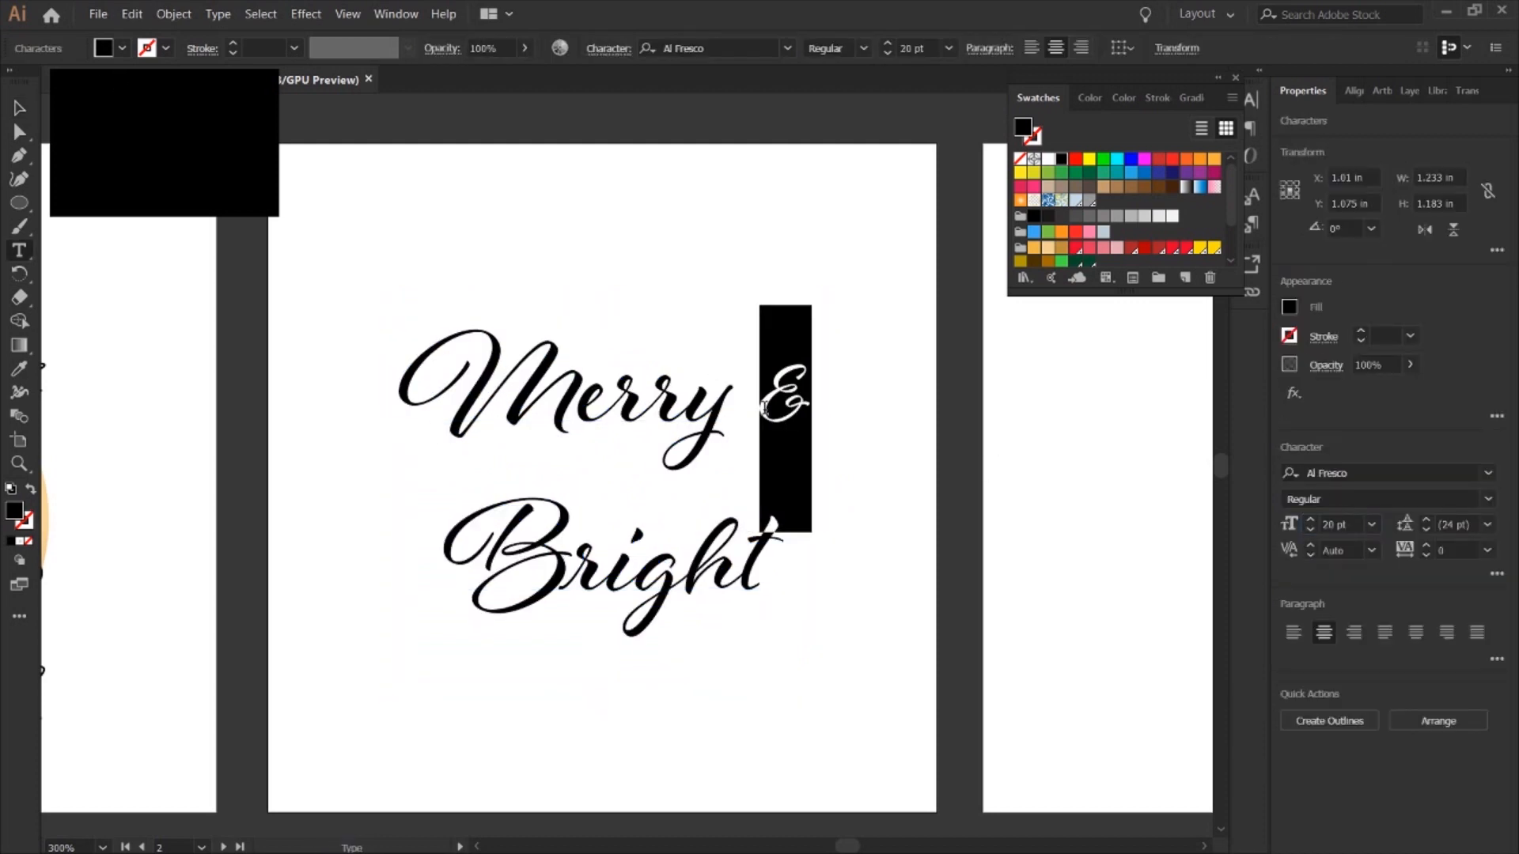
Set the font size of the word "Bright" to 35 pt.
left_click_drag(750, 569, 399, 533)
double_click(504, 550)
type("35")
key("Return")
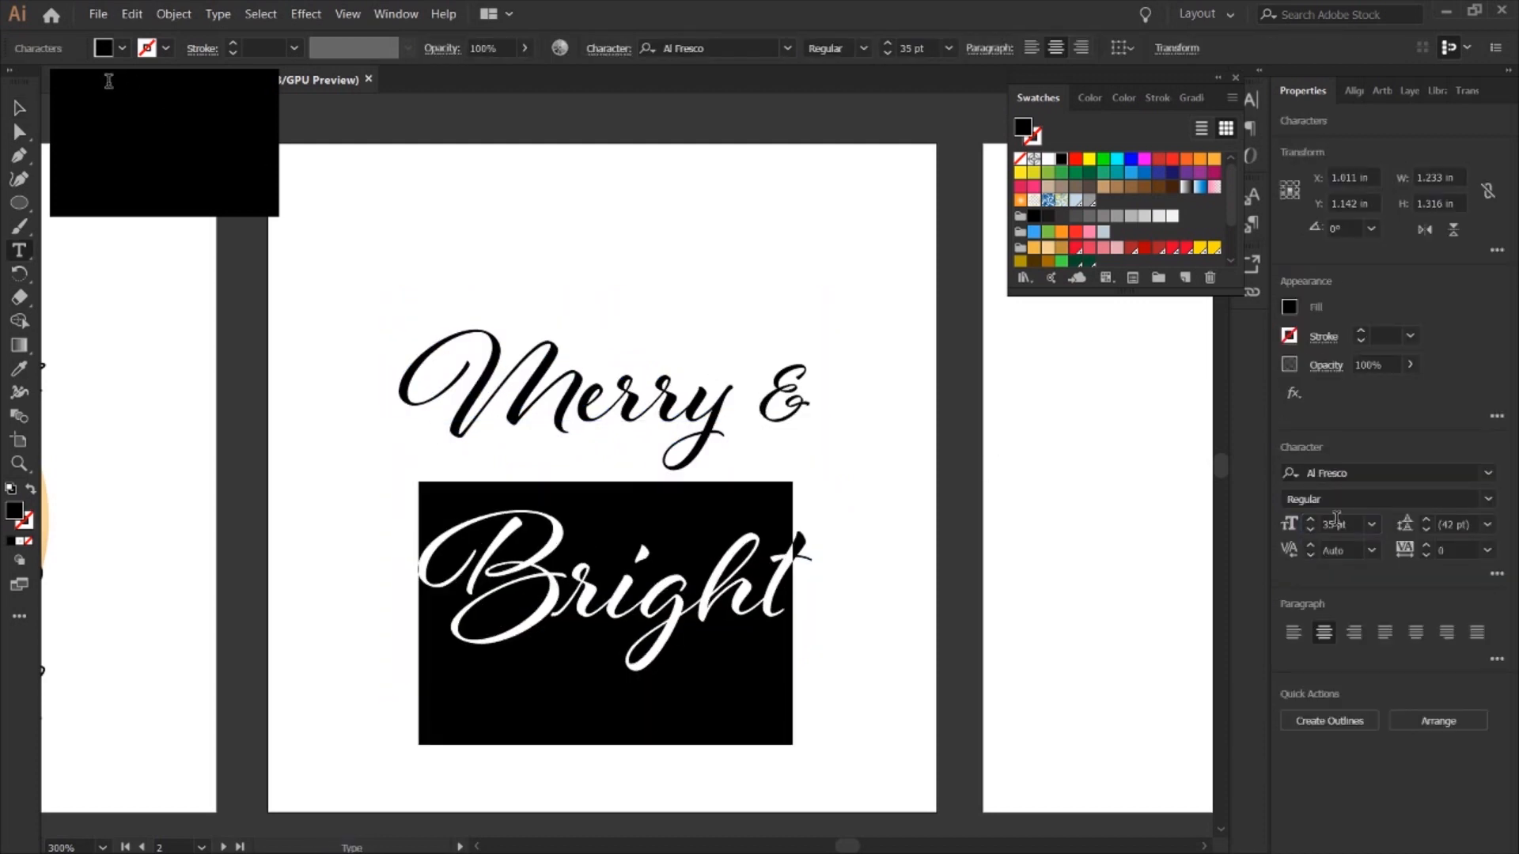
Enlarge the text to about 1.67 in wide, place it on the second artboard and fill it with dark red.
left_click(20, 111)
left_click_drag(634, 543, 615, 525)
left_click_drag(661, 601, 609, 510)
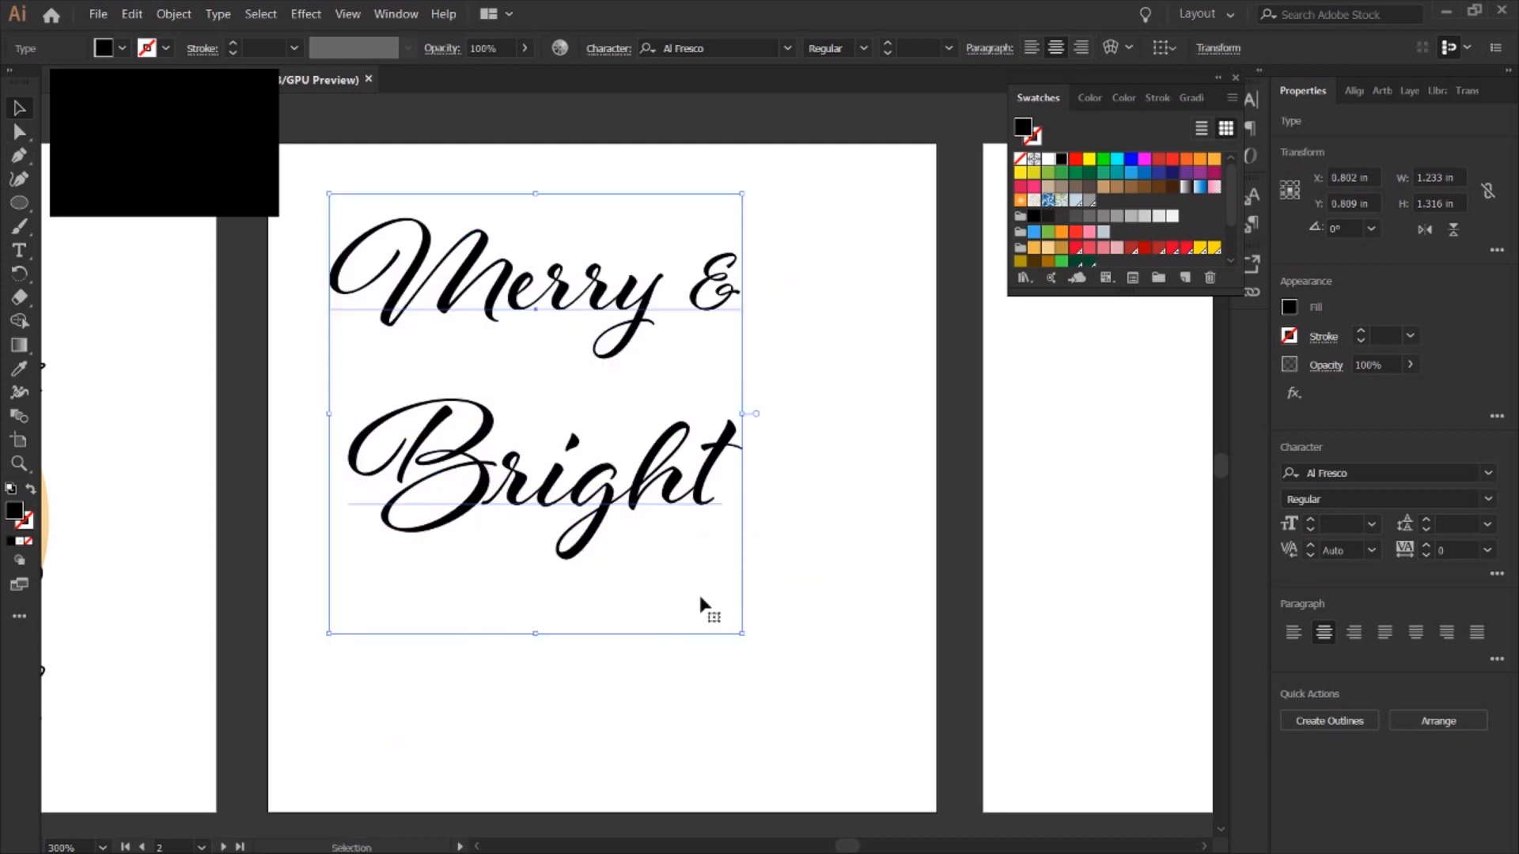
left_click_drag(743, 635, 958, 791)
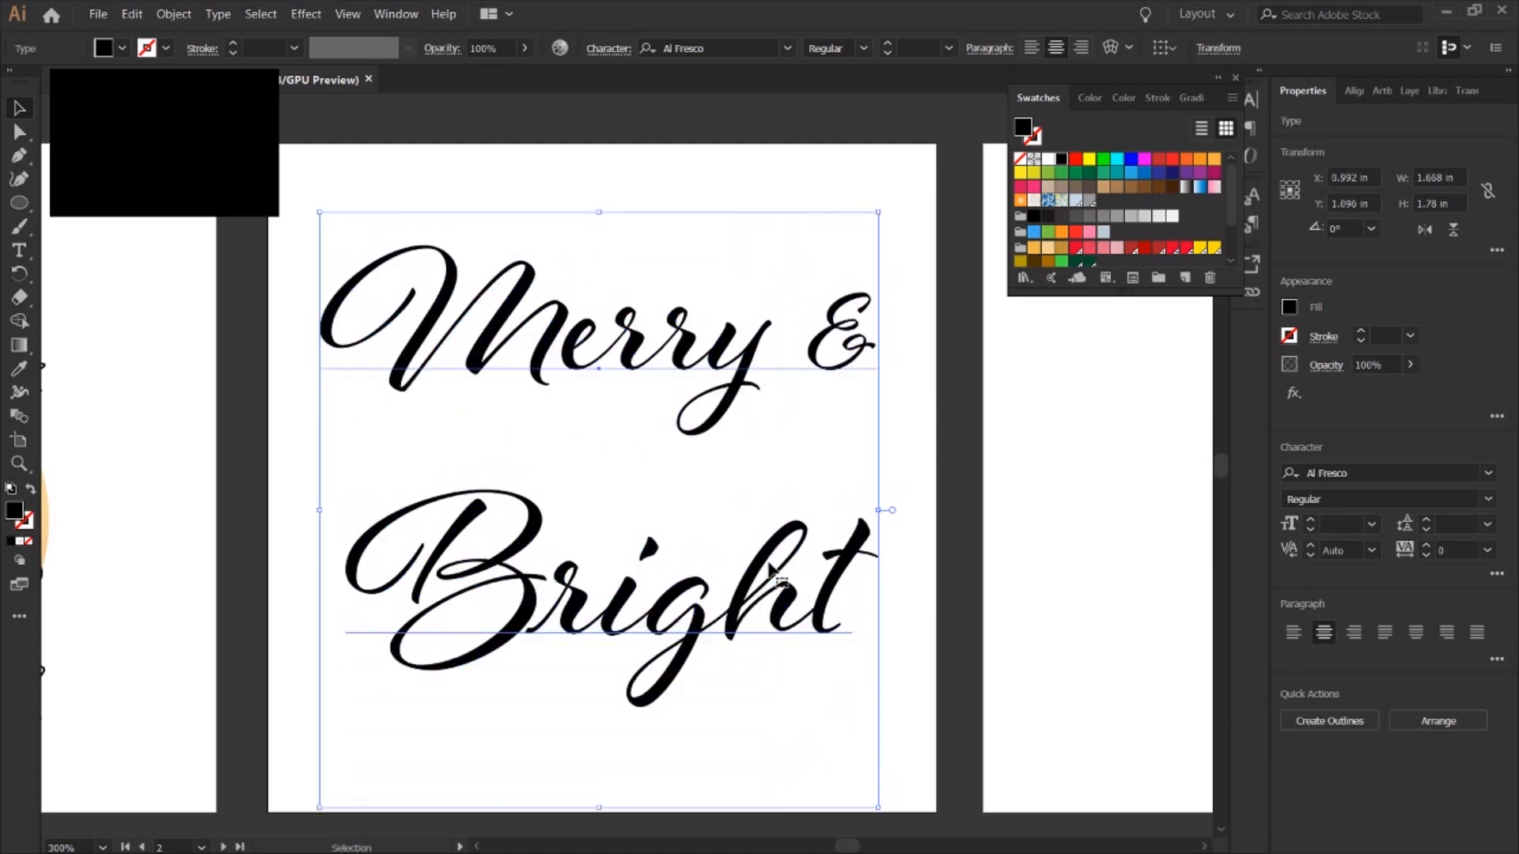
left_click(1141, 250)
left_click(739, 511)
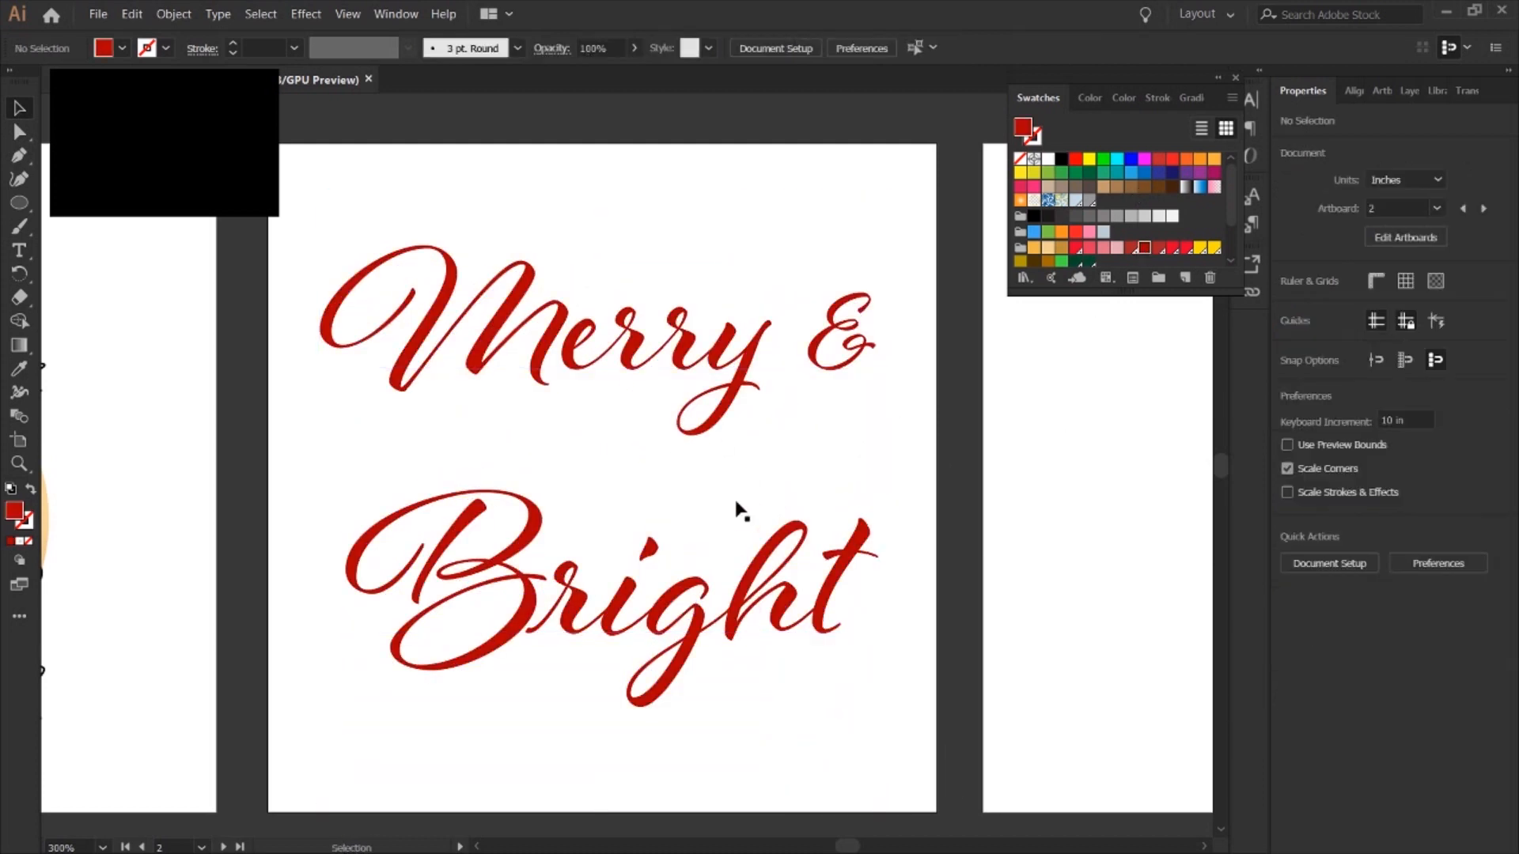
Set the text's leading to 36 pt and move the text down to the middle of the artboard.
left_click(686, 366)
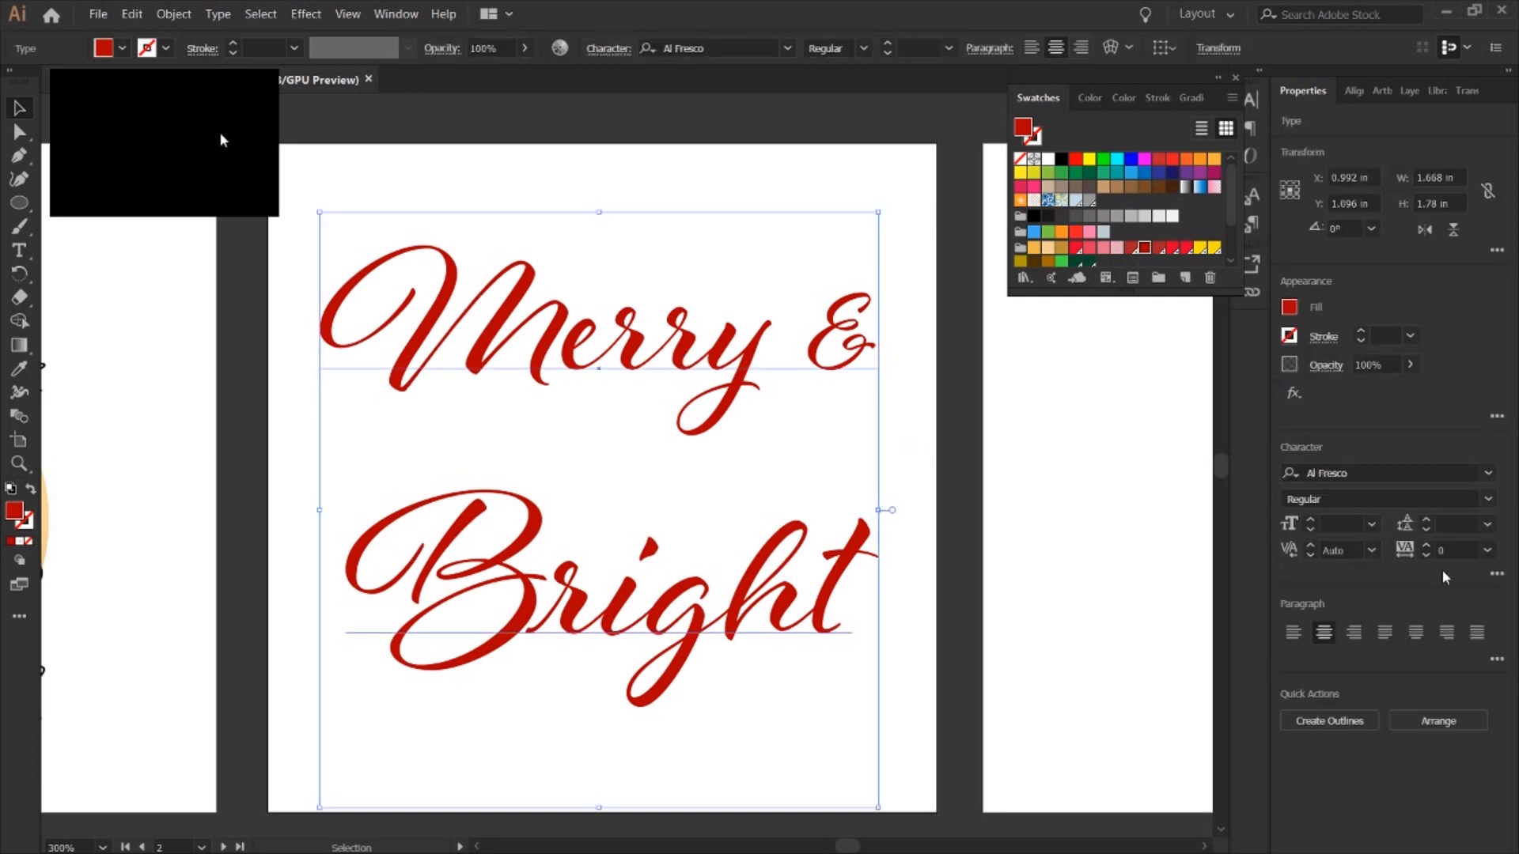
left_click(1486, 523)
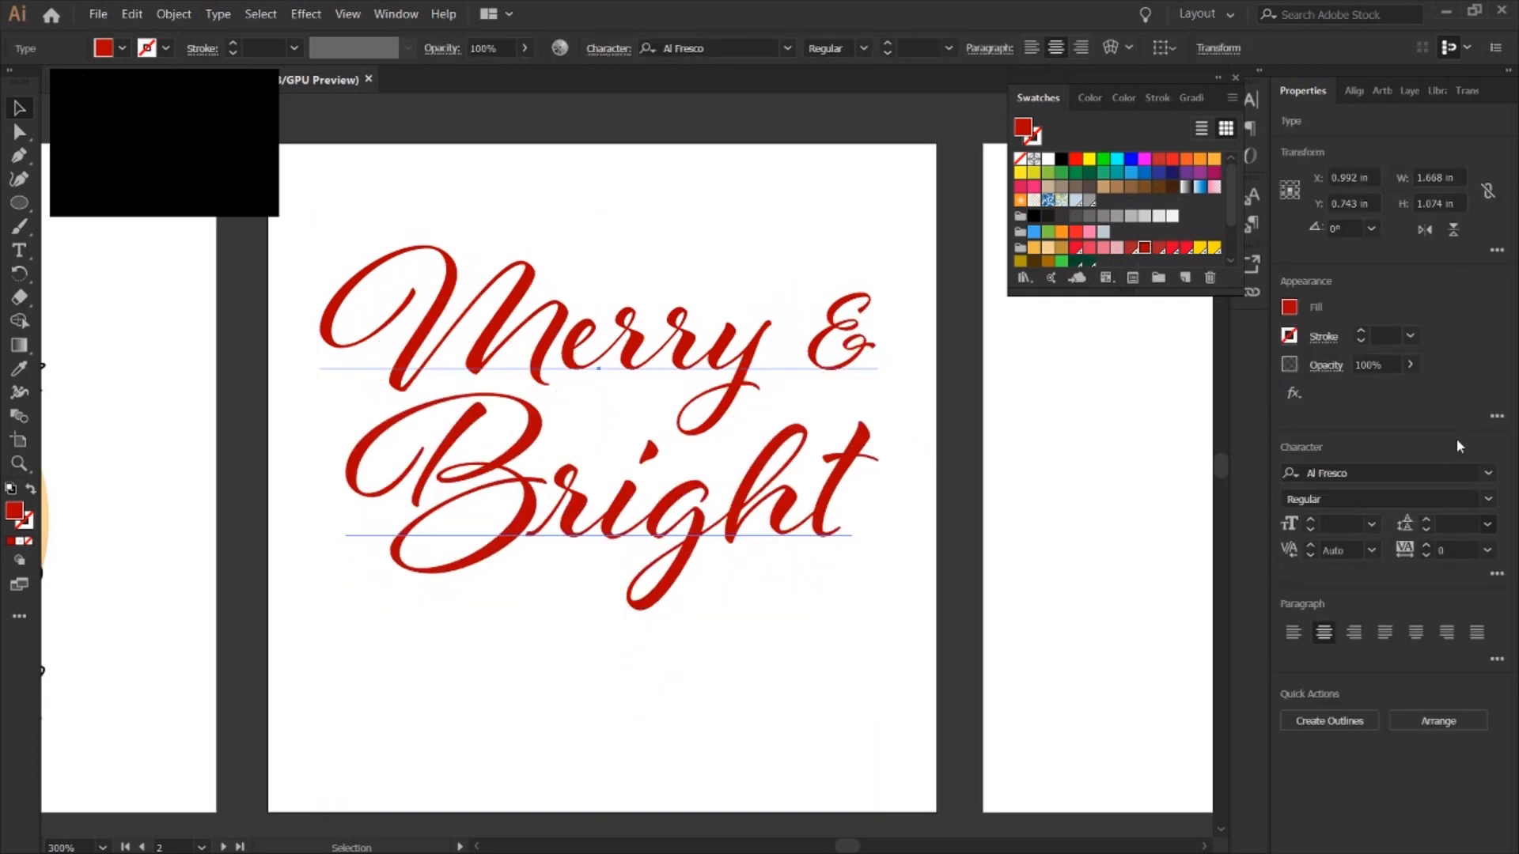
left_click(1458, 445)
left_click_drag(681, 516, 685, 570)
Give the text a dark red stroke with a weight of 0.008 in.
key("x")
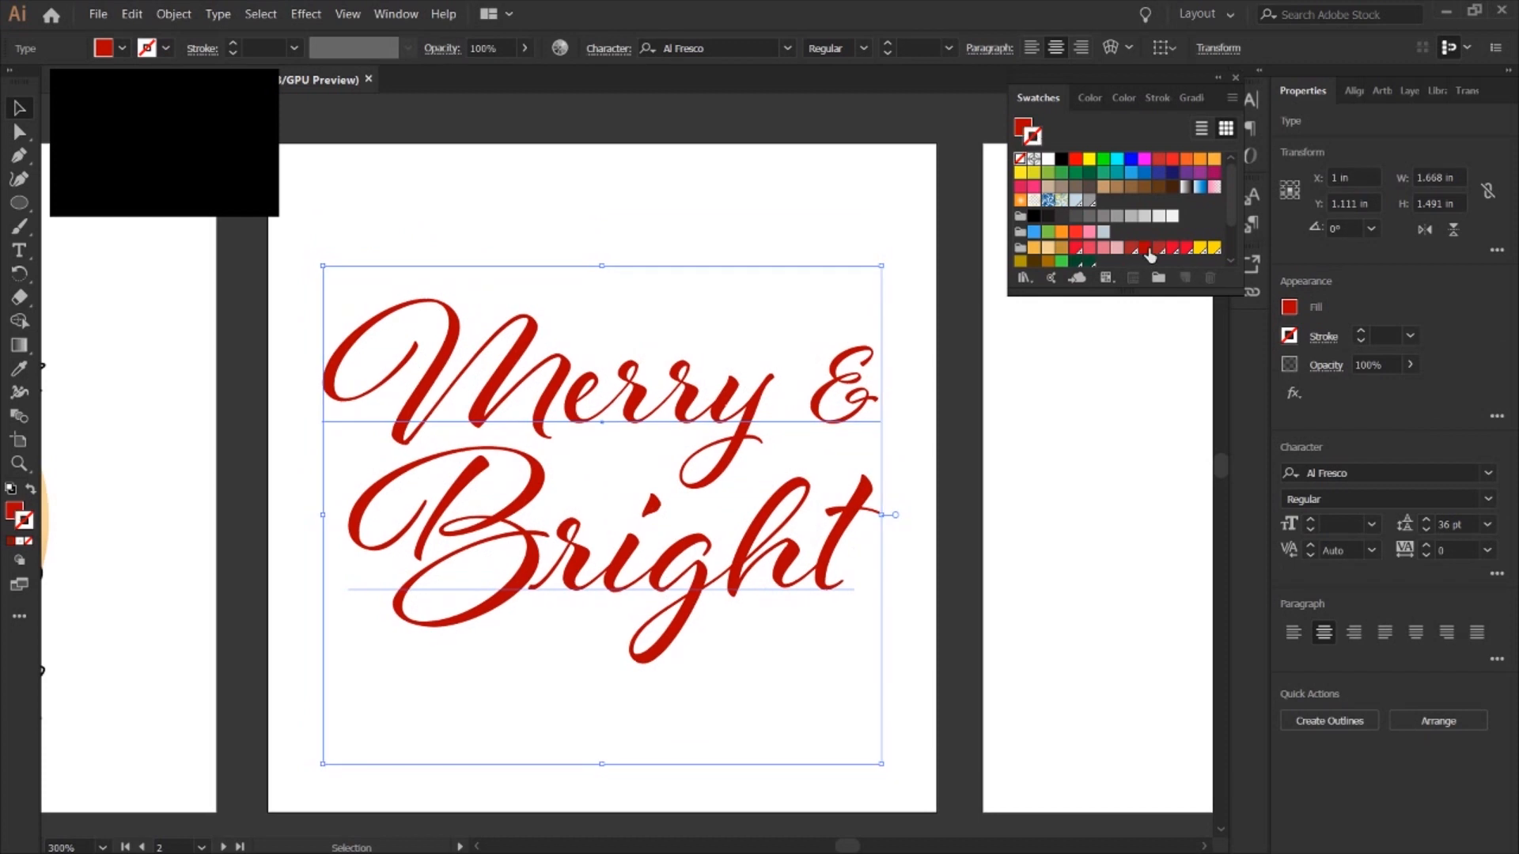
left_click(1145, 247)
type("0.01")
key("Return")
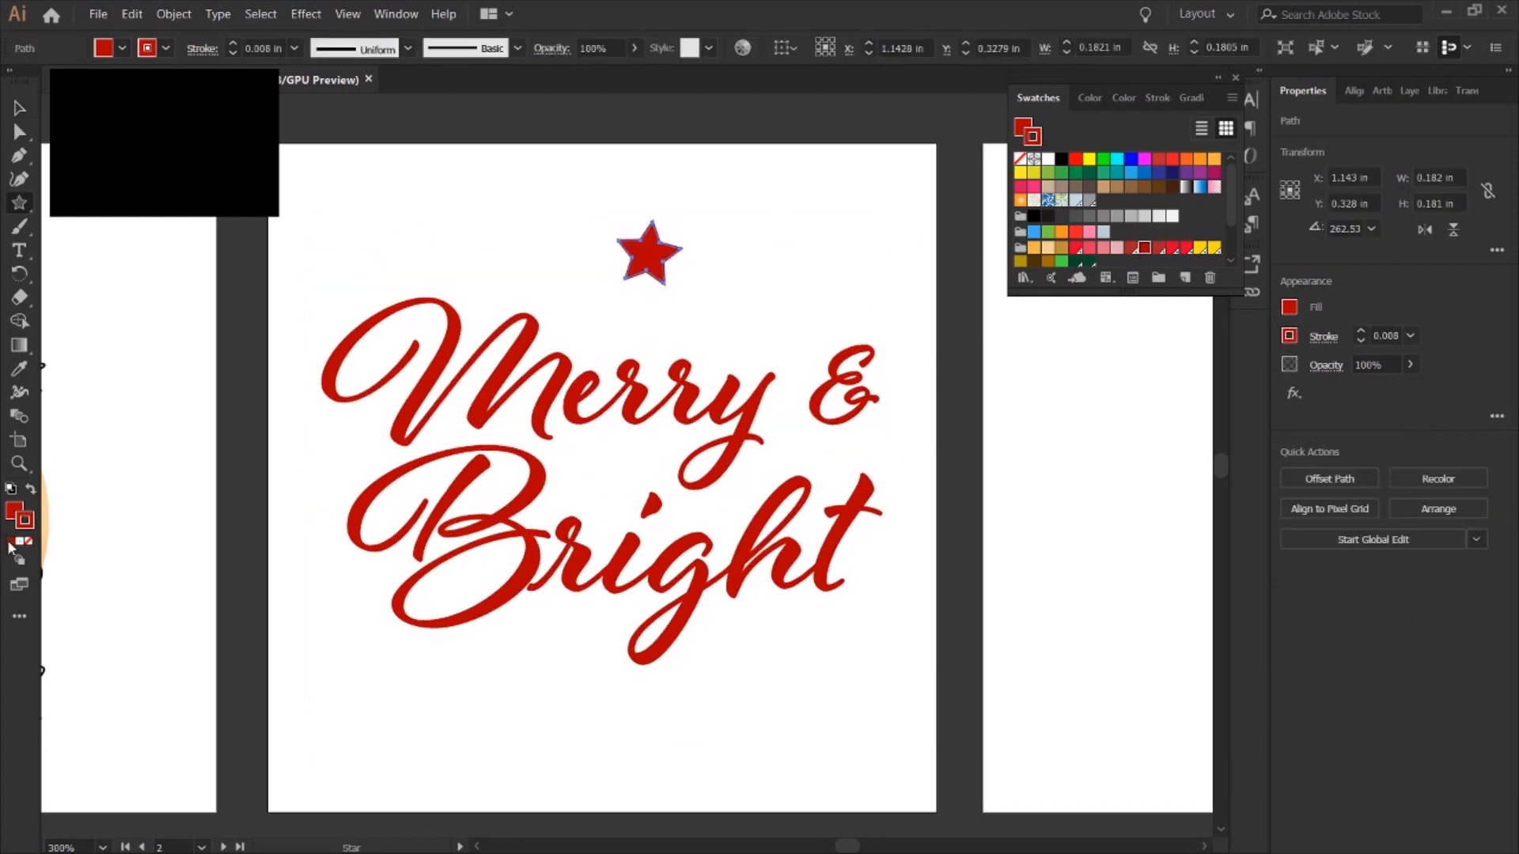
Remove the stroke from the small star above the text and fill it with golden yellow.
key("slash")
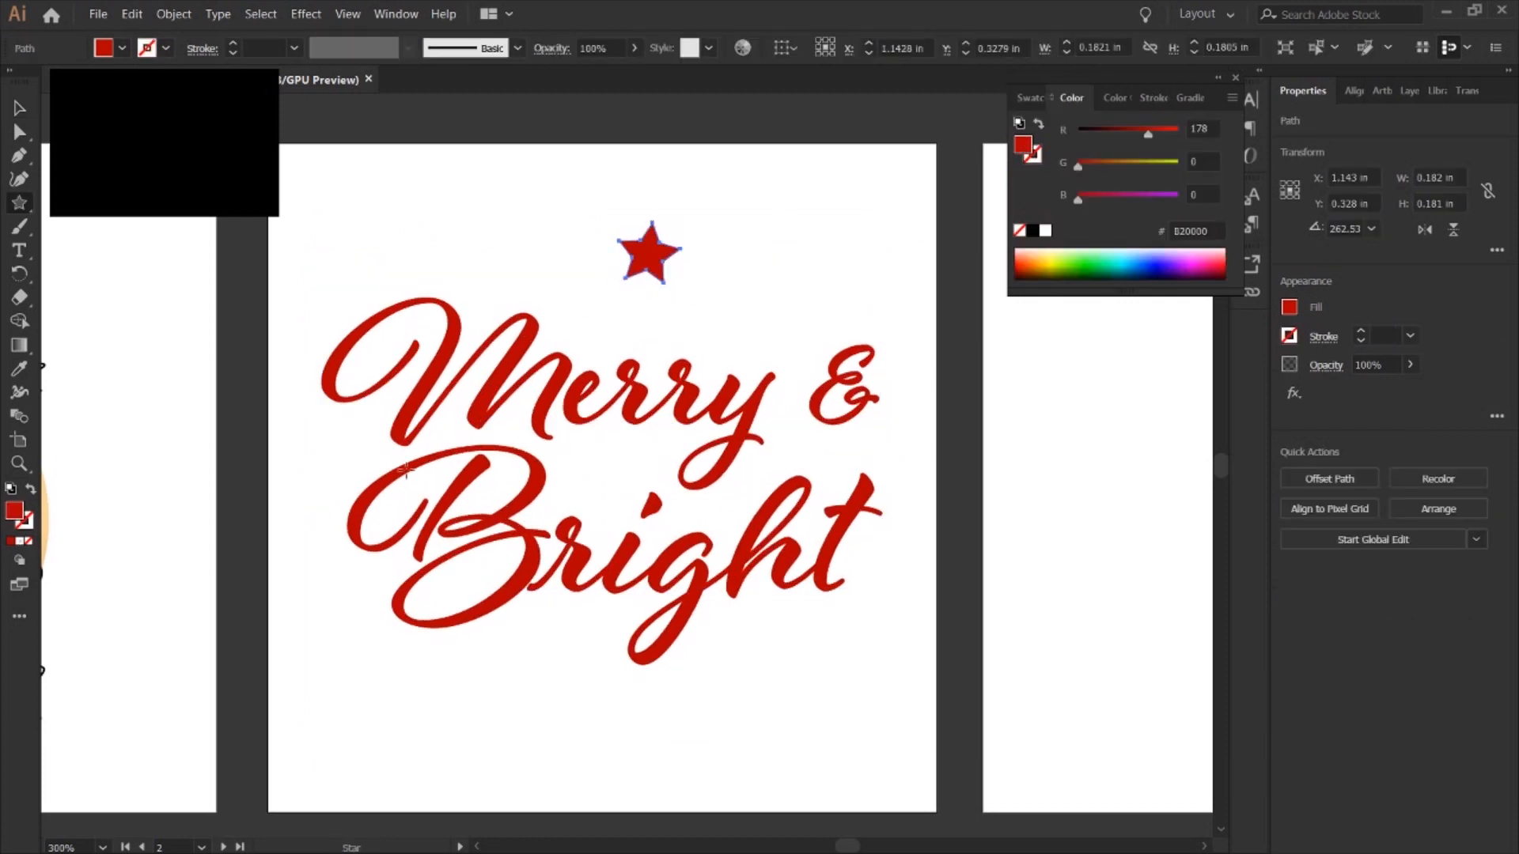
left_click(1030, 97)
left_click(1200, 247)
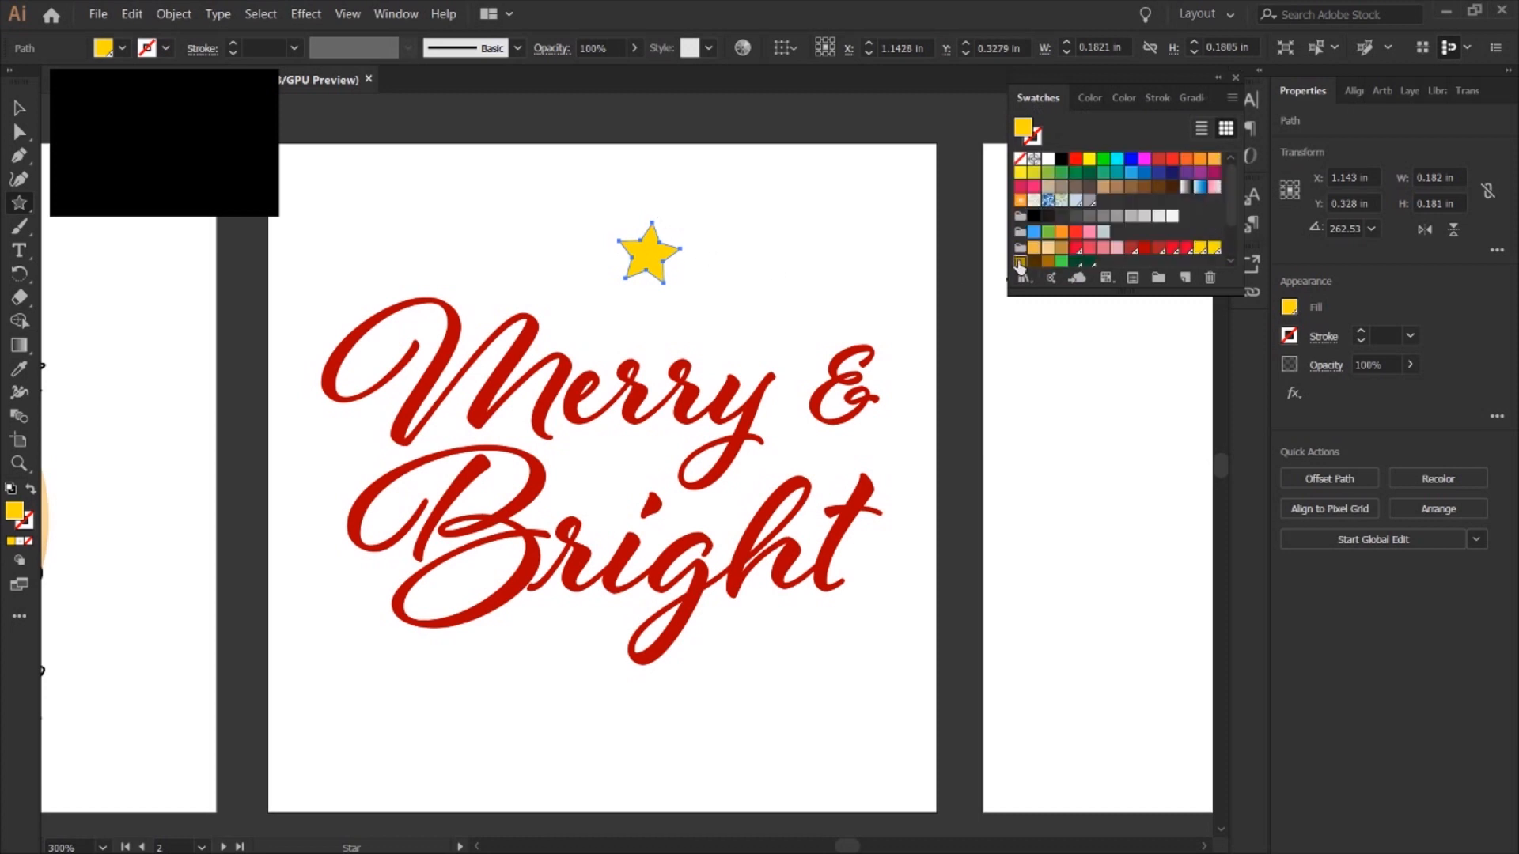
left_click(1020, 262)
left_click(1214, 248)
Reshape the star by moving individual anchor points, stretching its top tip upward and adjusting its side tips.
key("a")
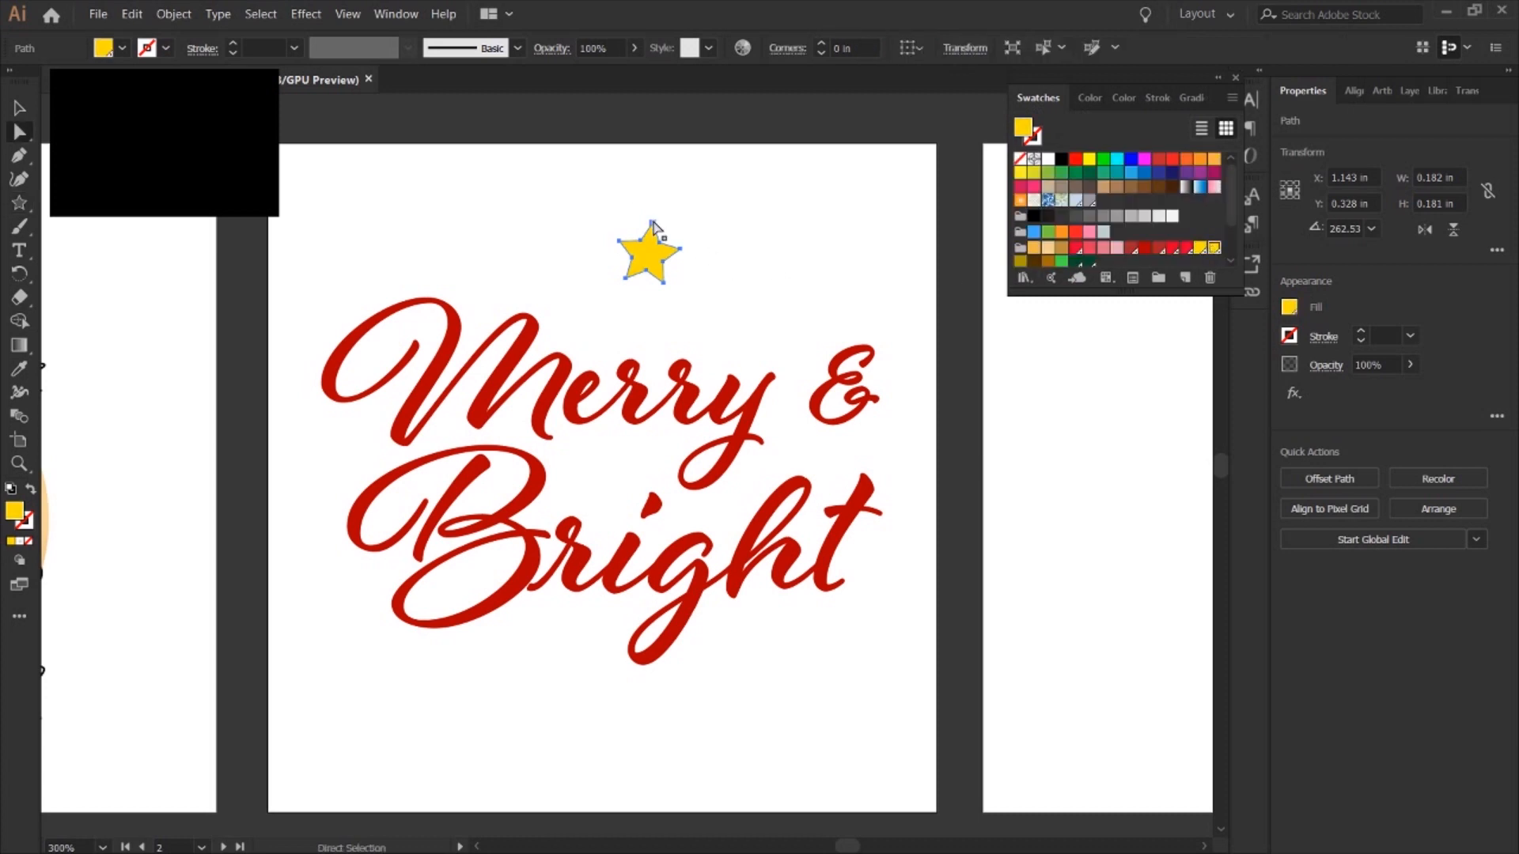
left_click_drag(653, 223, 654, 209)
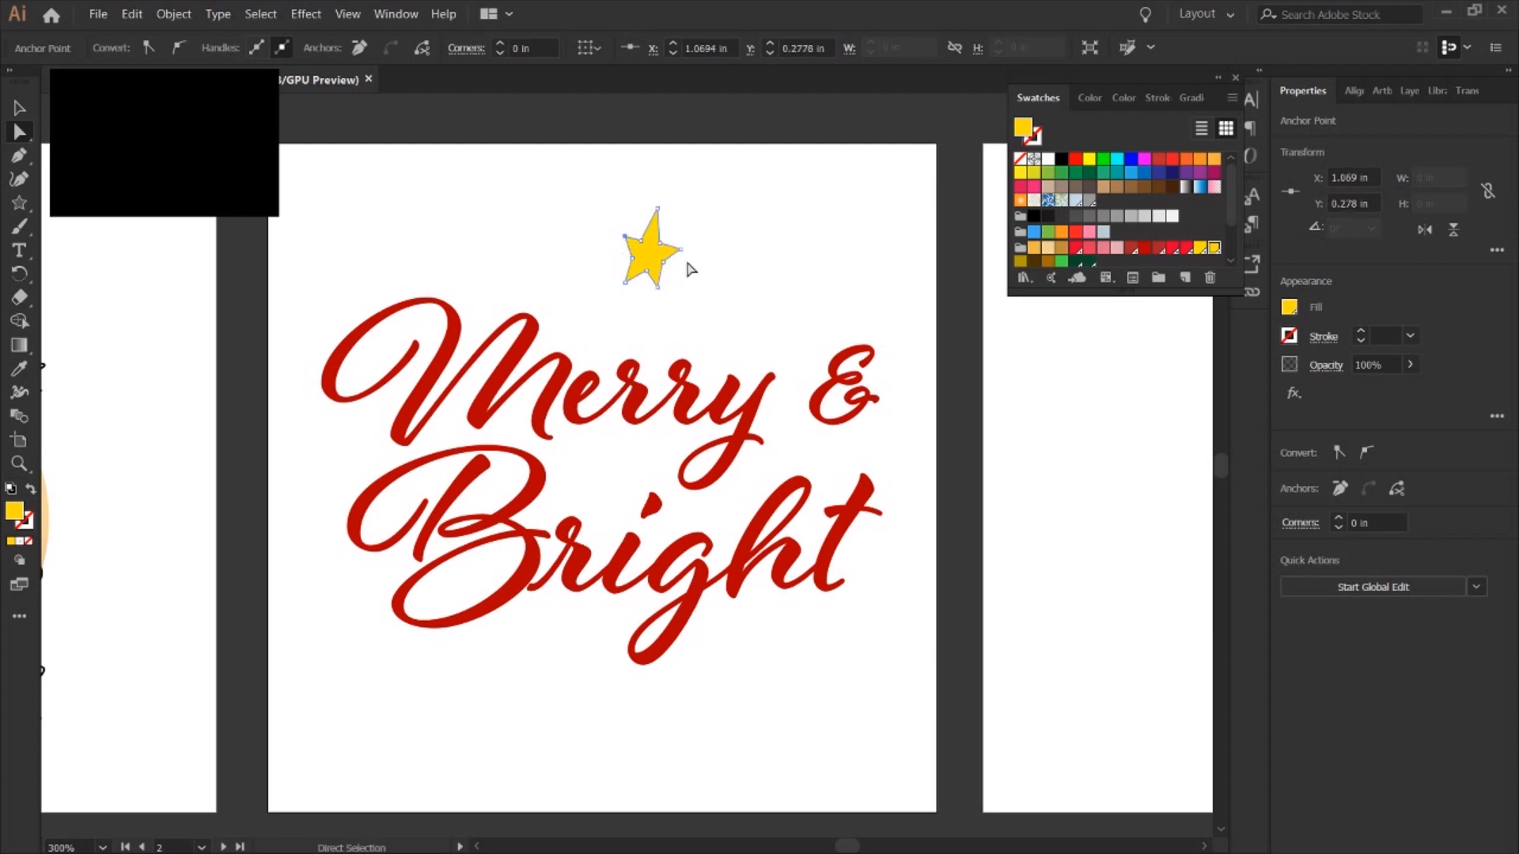
mouse_move(680, 249)
left_mouse_down()
mouse_move(619, 231)
mouse_move(681, 245)
left_mouse_up()
left_click(726, 291)
left_click(671, 251)
left_click(689, 275)
Place a smaller dark gold copy of the star inside it and an even smaller yellow copy on top.
key("v")
left_click_drag(614, 174, 682, 258)
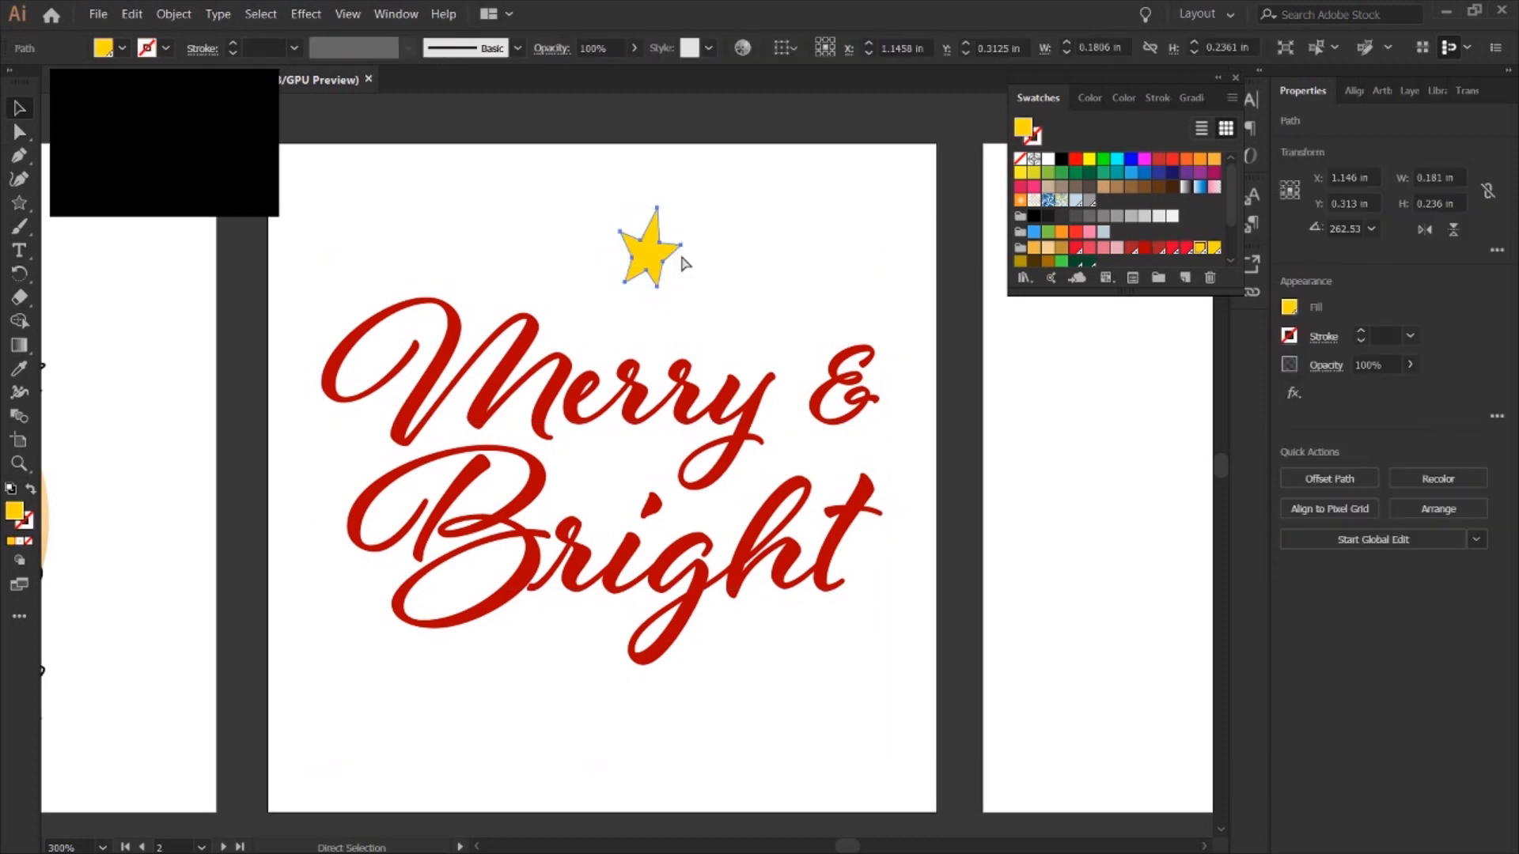
left_click_drag(624, 204, 635, 222)
left_click(1020, 261)
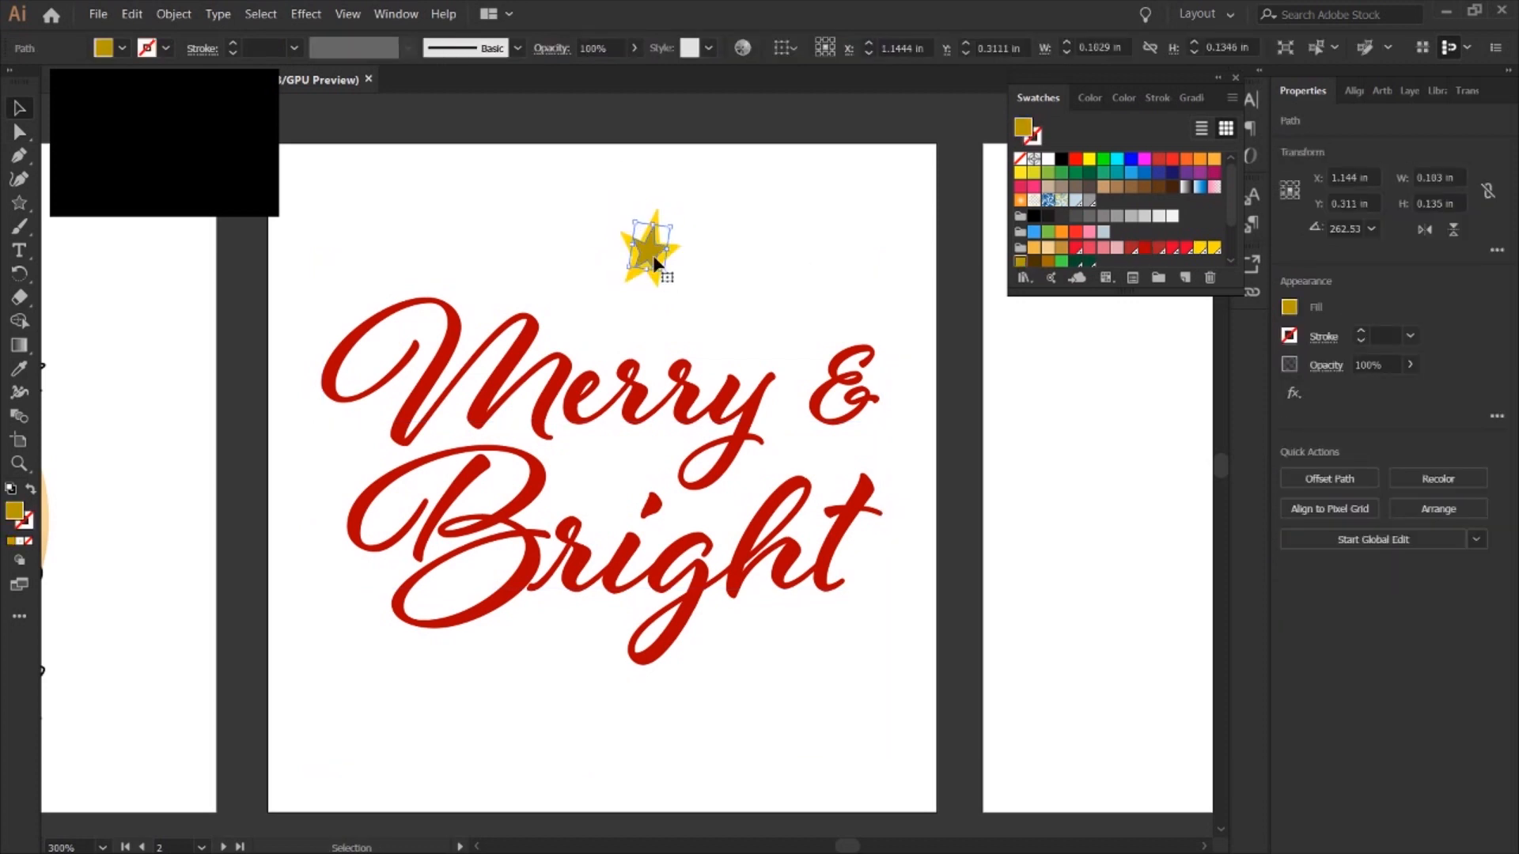
left_click(1200, 248)
left_click(694, 264)
Position the dark gold star and the small yellow star centrally inside the large star.
key("z")
double_click(662, 334)
double_click(595, 492)
key("v")
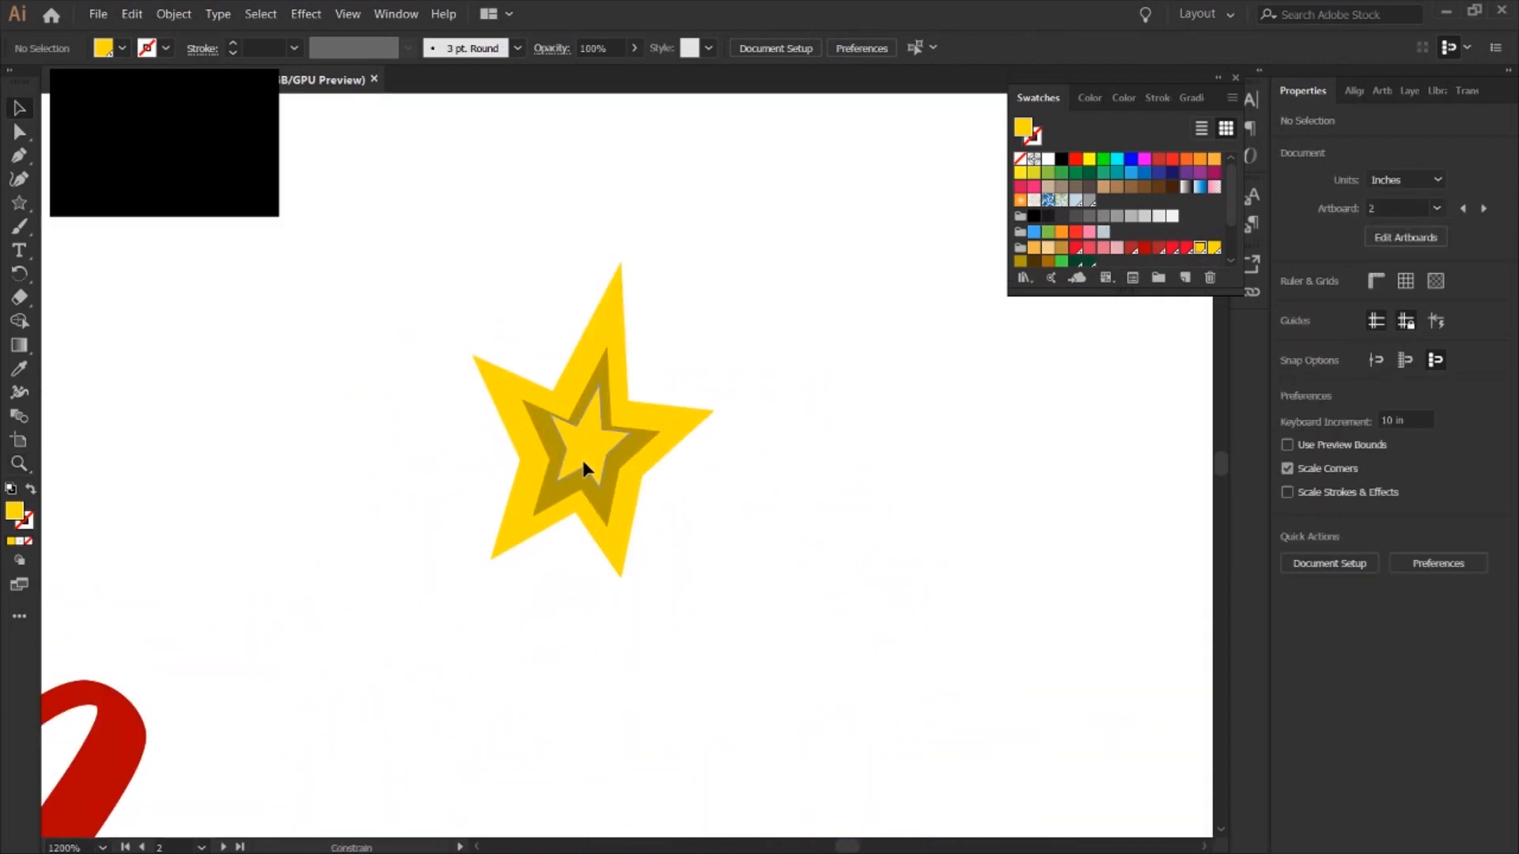
left_click(582, 465)
left_click(603, 363)
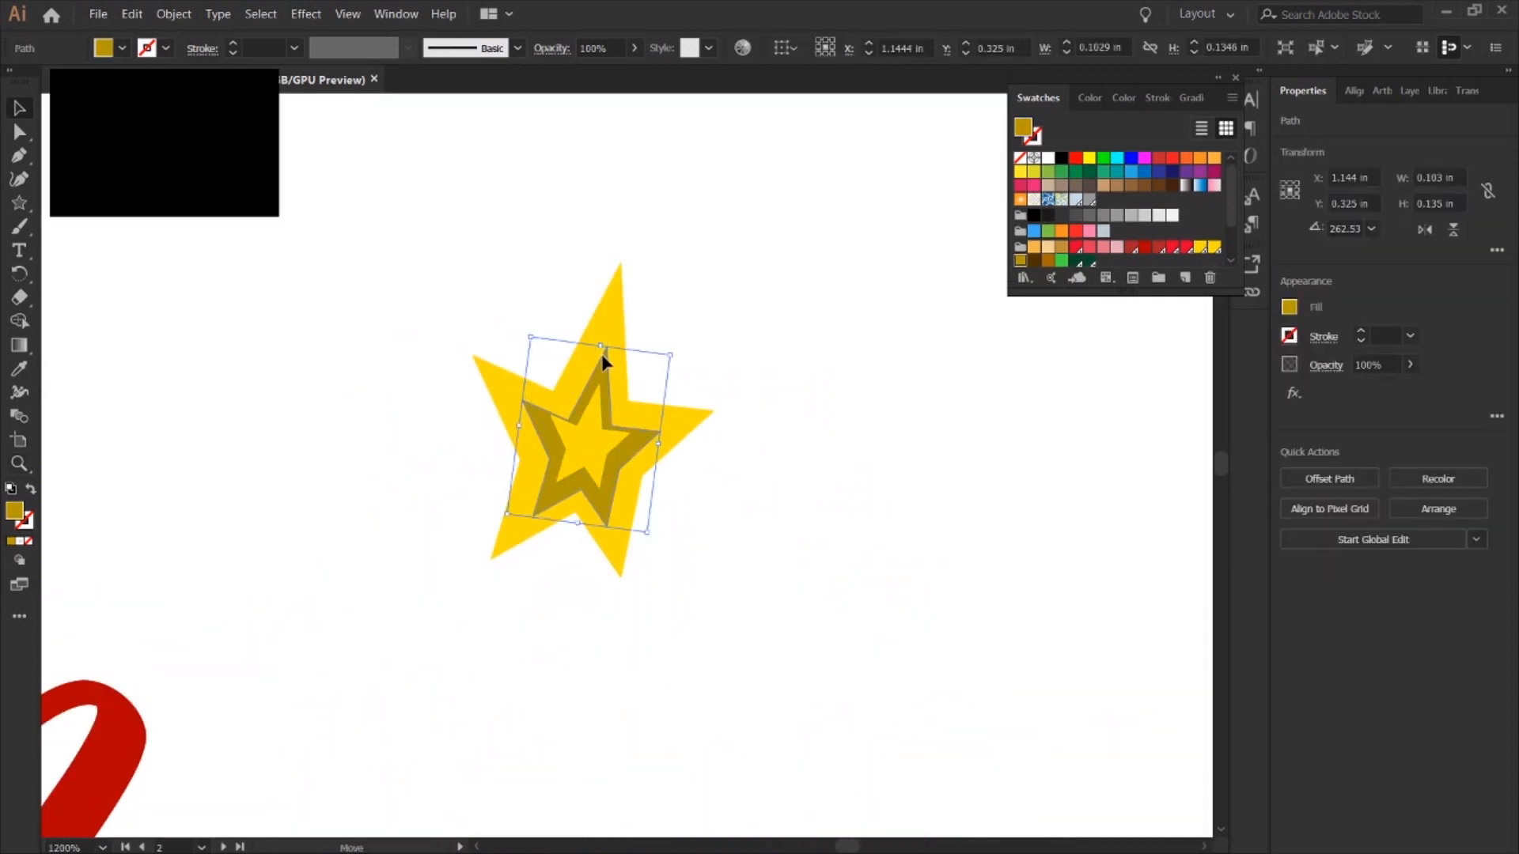
key("ctrl+shift+a")
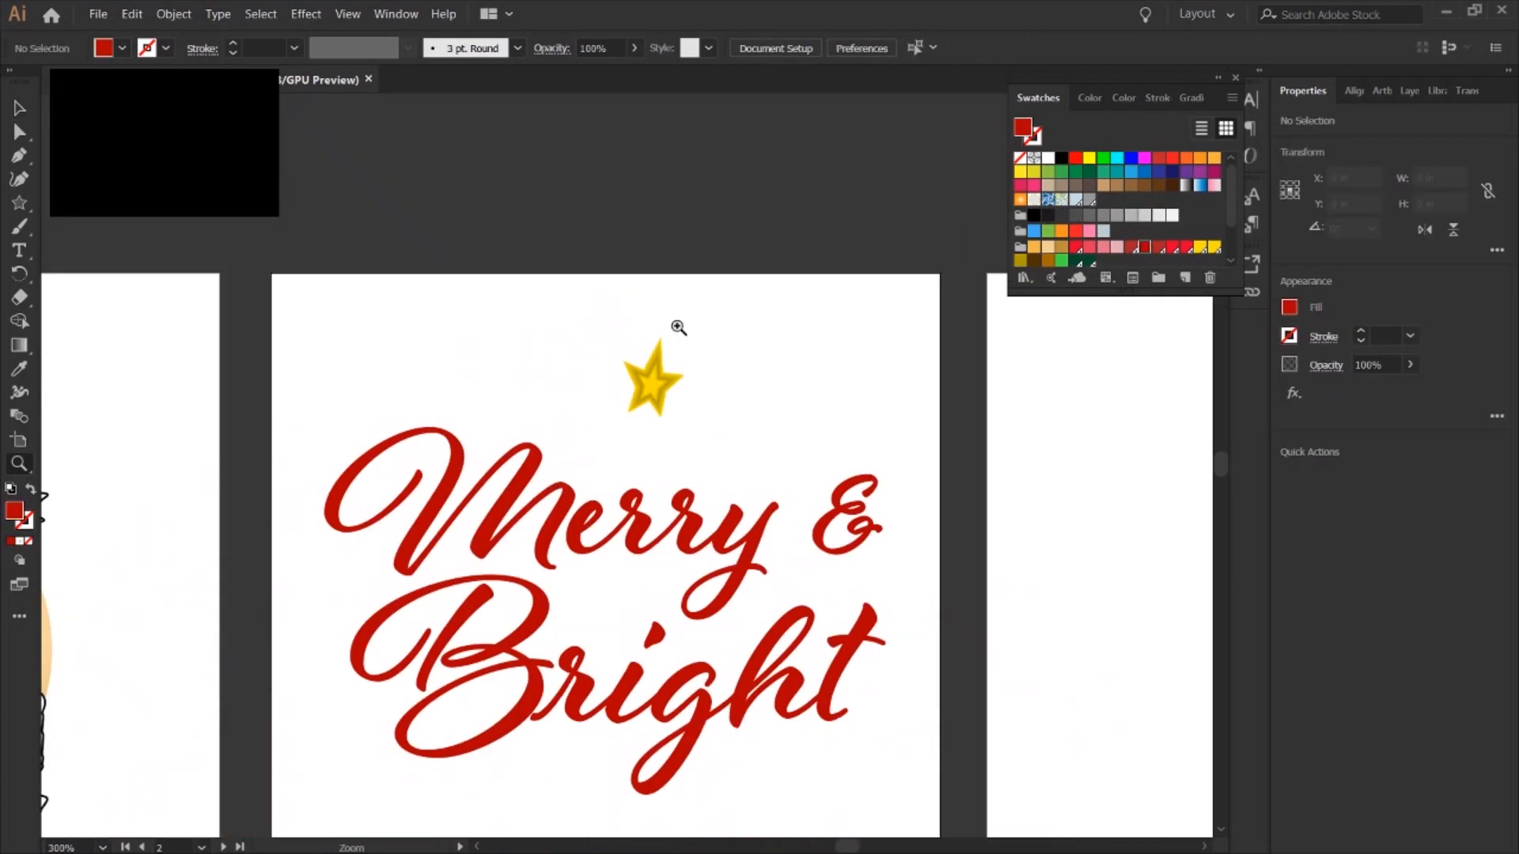
Move the finished star down over the "i" of "Bright" to serve as its dot.
key("v")
left_click_drag(651, 383, 651, 628)
left_click_drag(699, 581, 708, 599)
key("ctrl+shift+a")
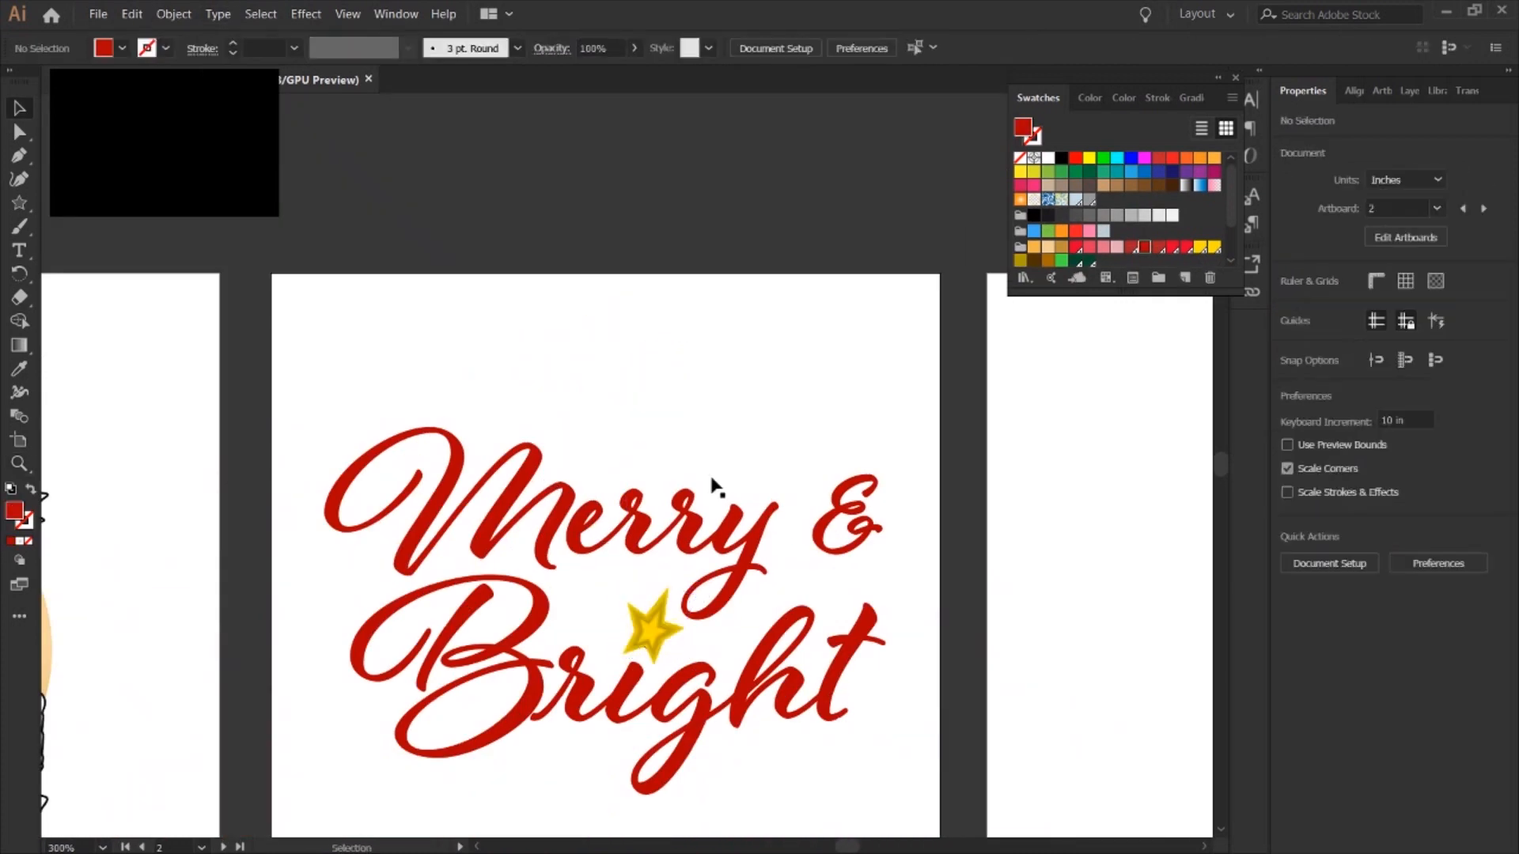
Copy the star to the artboard's upper left corner, top centre and upper right corner, varying the sizes.
scroll(712, 479, "down", 2)
left_click_drag(653, 499, 399, 228, "alt")
left_click_drag(437, 193, 427, 183)
left_click_drag(400, 228, 658, 226, "alt")
left_click_drag(633, 249, 839, 225, "alt")
Place three more star copies along the artboard's lower edge, with a smaller one in the middle.
left_click_drag(864, 200, 580, 701, "shift")
key("Tab")
key("Tab")
left_click_drag(613, 667, 599, 686, "shift")
left_click_drag(576, 710, 591, 701)
Select all the stars and give them a soft yellow glow.
key("ctrl+a")
left_click(1178, 640)
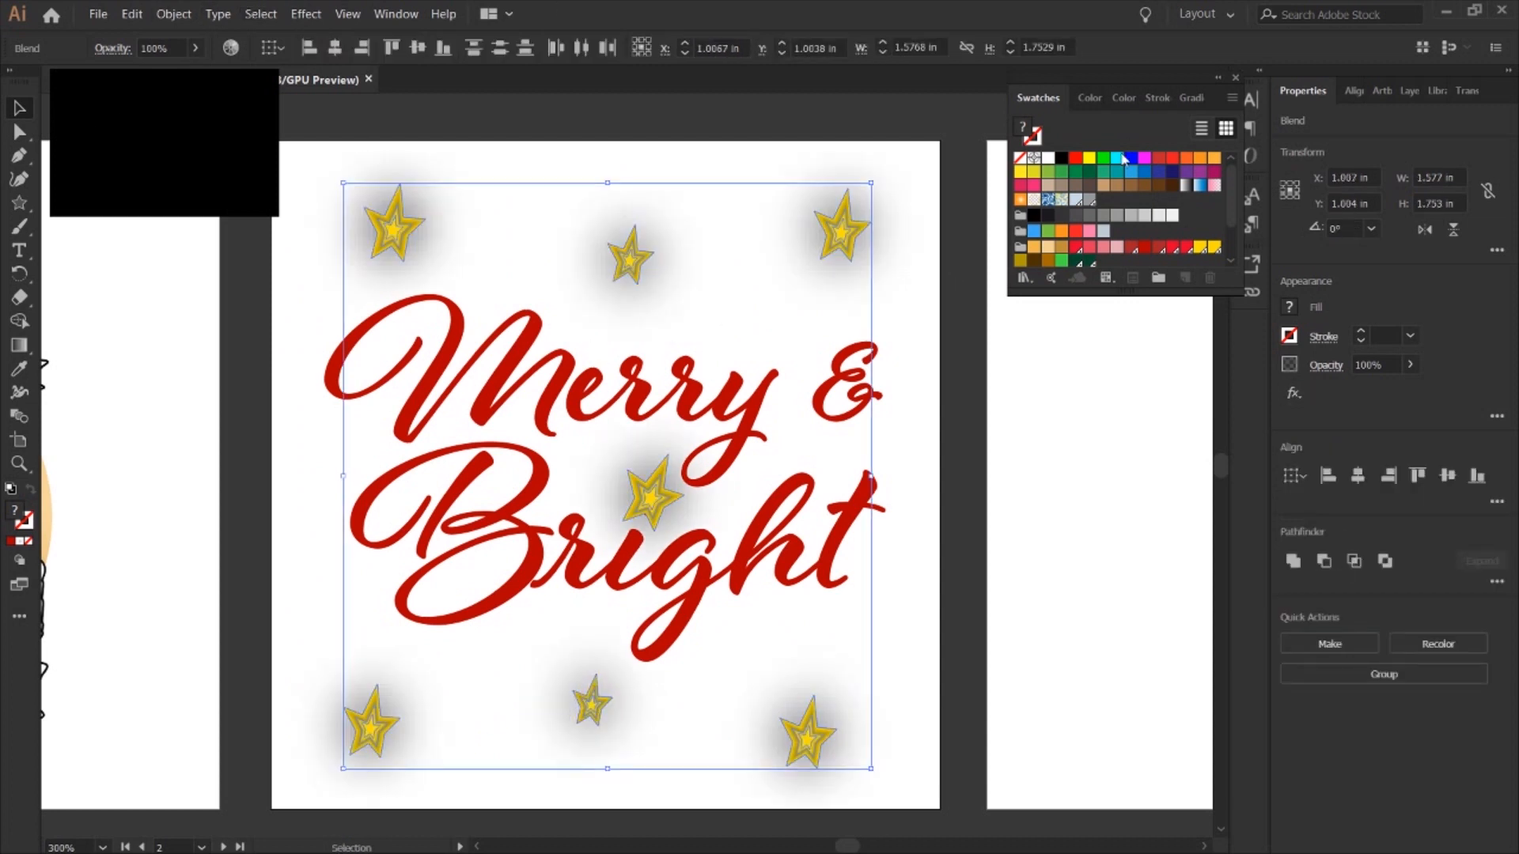
left_click(1068, 230)
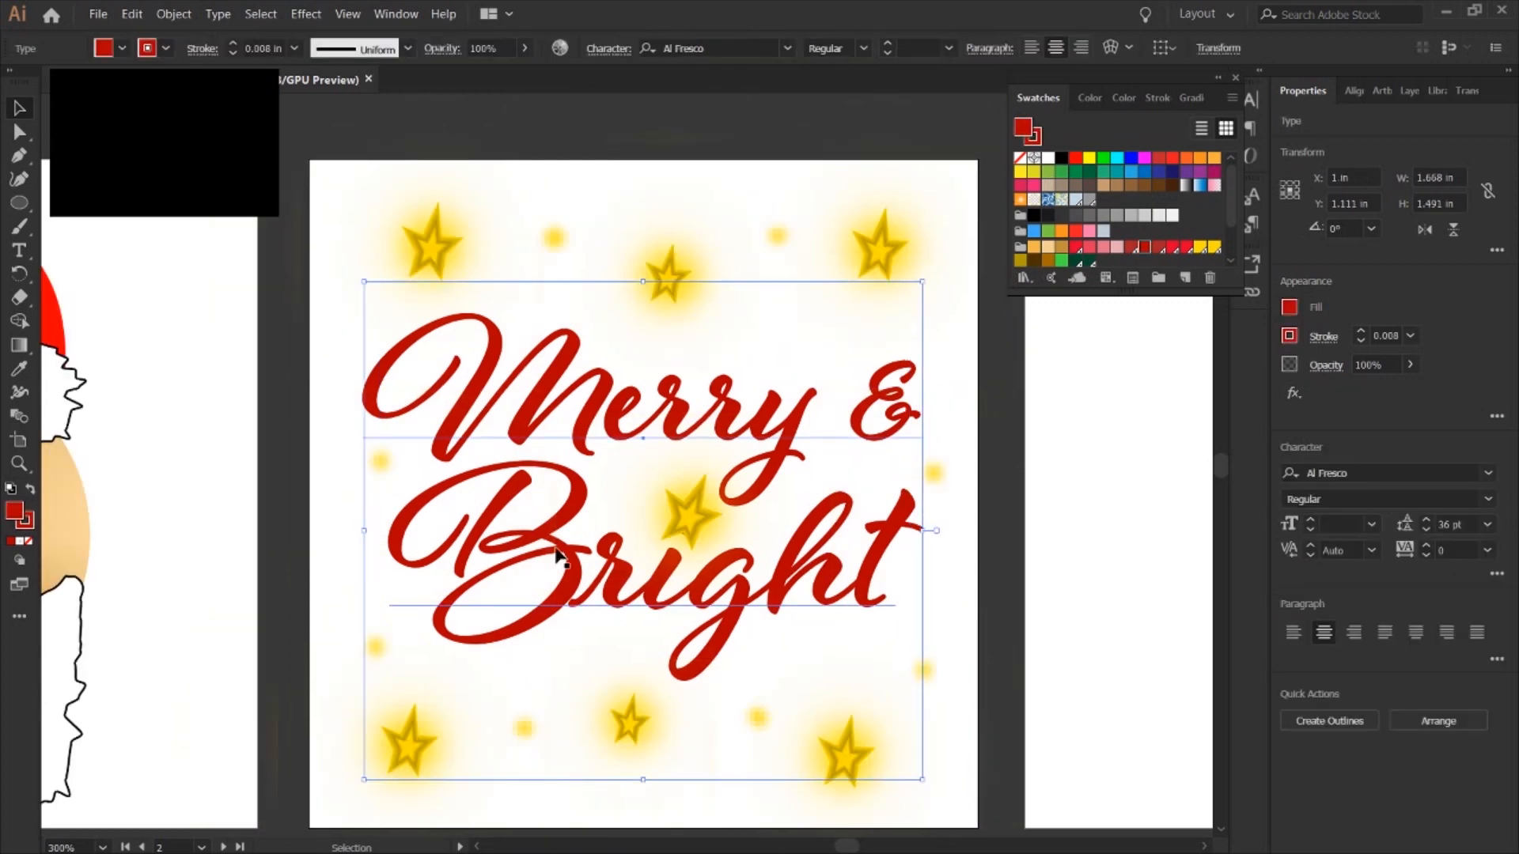
Duplicate the "Merry & Bright" text with a slight offset to the right and down.
left_click(488, 646)
left_click(485, 627)
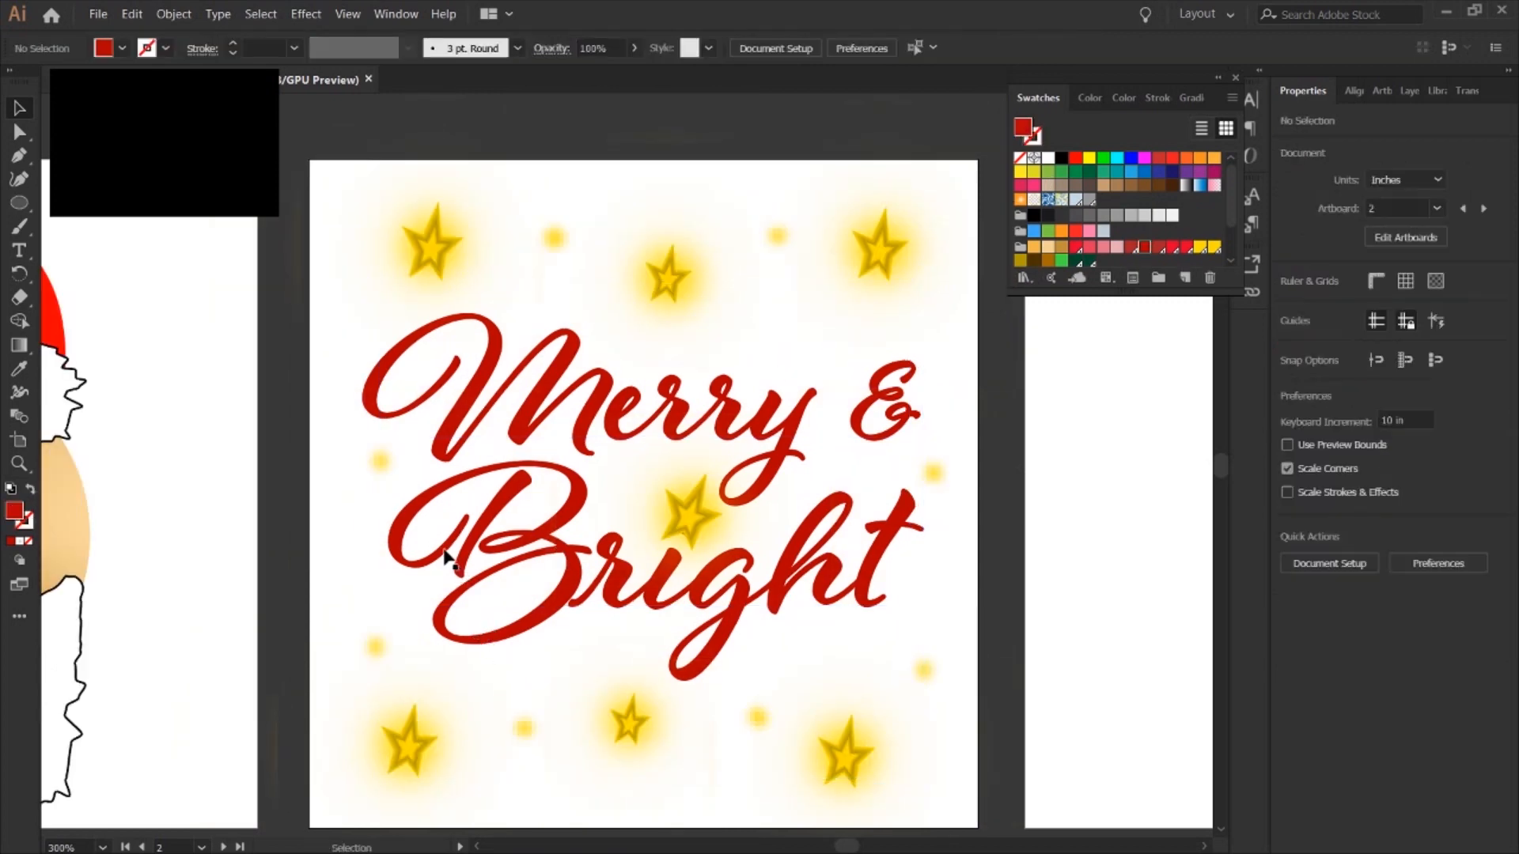
left_click_drag(446, 551, 452, 557)
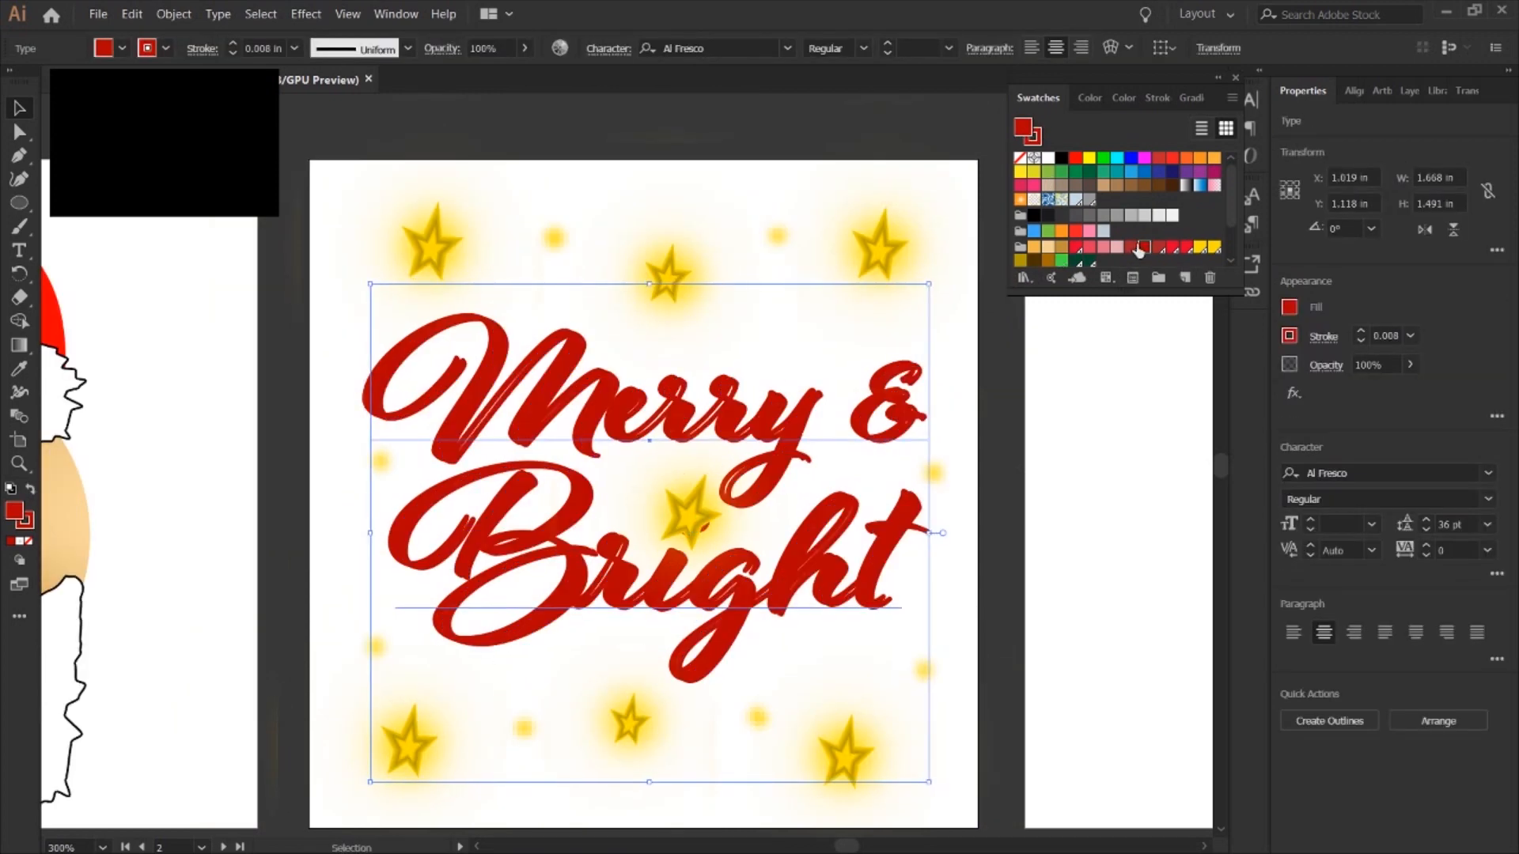
Fill the offset text copy with a darker red shade from the Color Guide and use it as a swatch.
left_click(1122, 98)
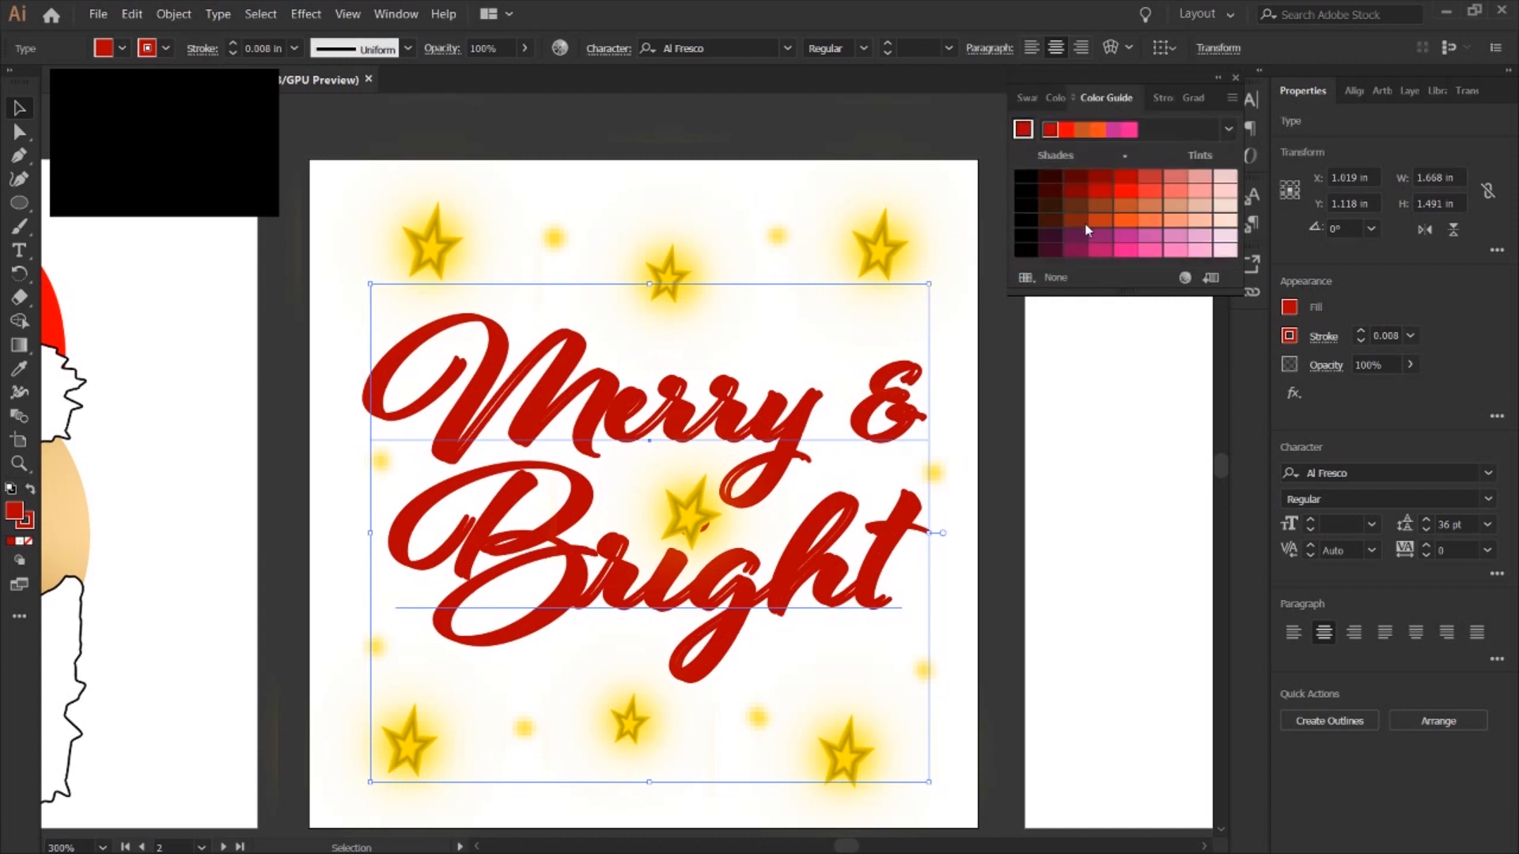
left_click(1126, 192)
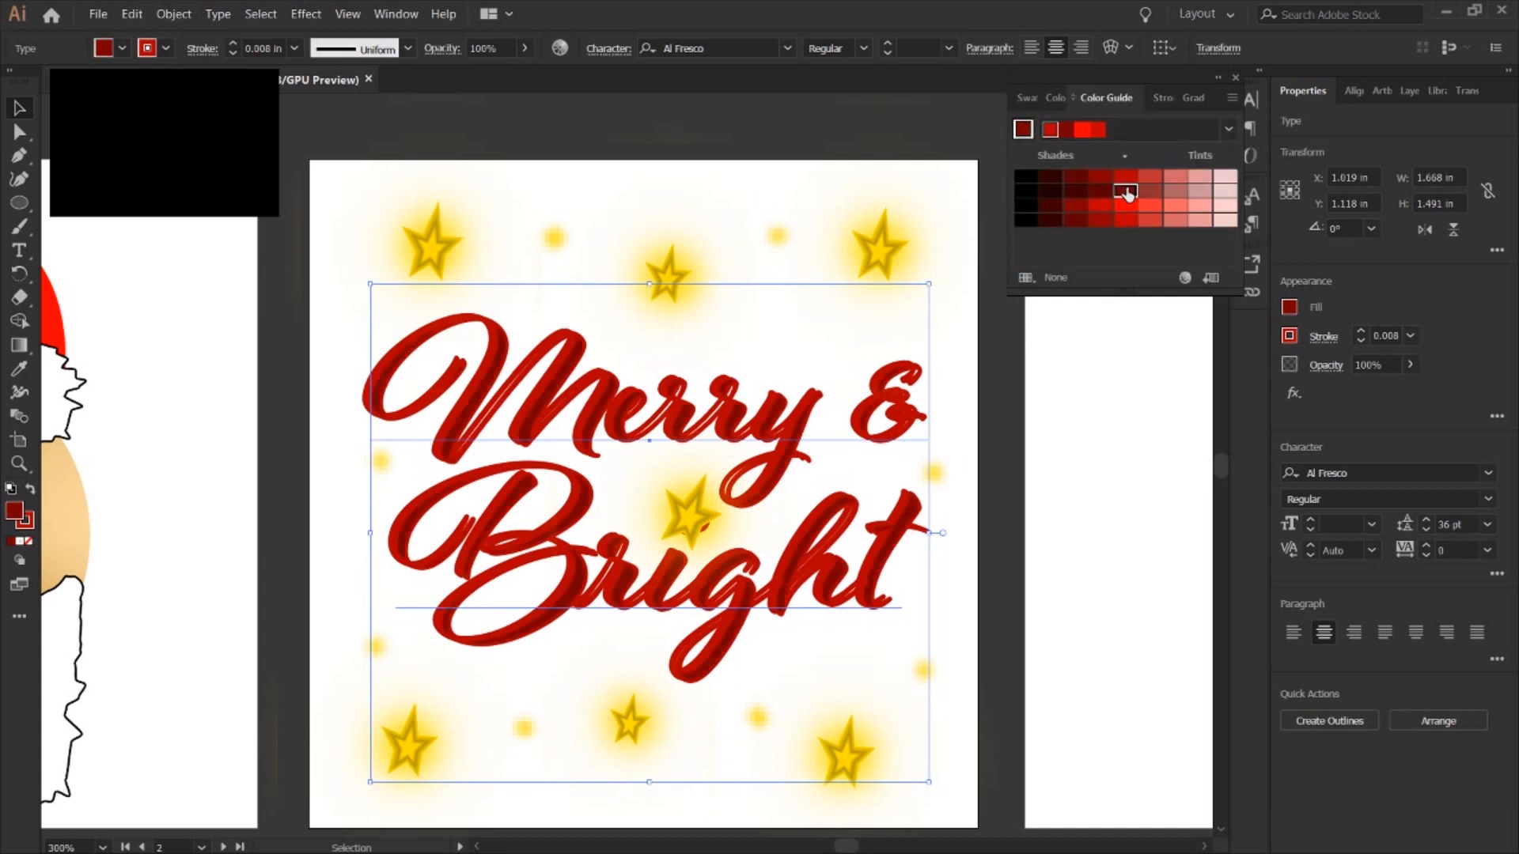
left_click(1027, 98)
left_click(1103, 199)
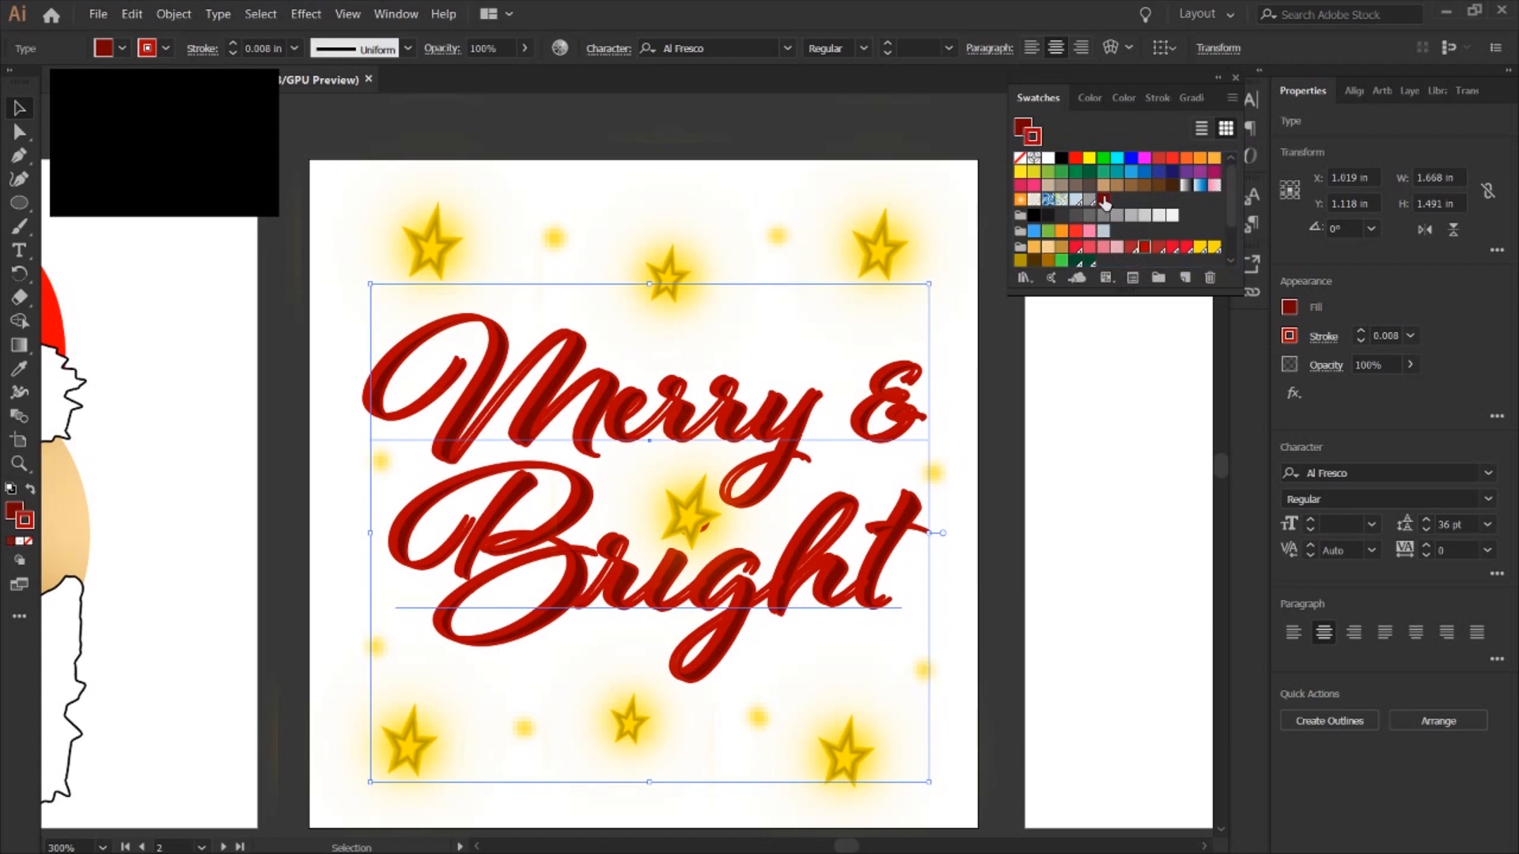
Undo the last change and shift the darker text slightly left so it forms a thin shadow along the lettering.
key("ctrl+z")
left_click_drag(416, 609, 405, 608)
left_click(668, 276)
left_click(601, 142)
Build a brown gingerbread head circle and an oval torso beneath it on the empty third artboard.
key("z")
left_click(610, 503, "alt")
scroll(634, 485, "right", 4)
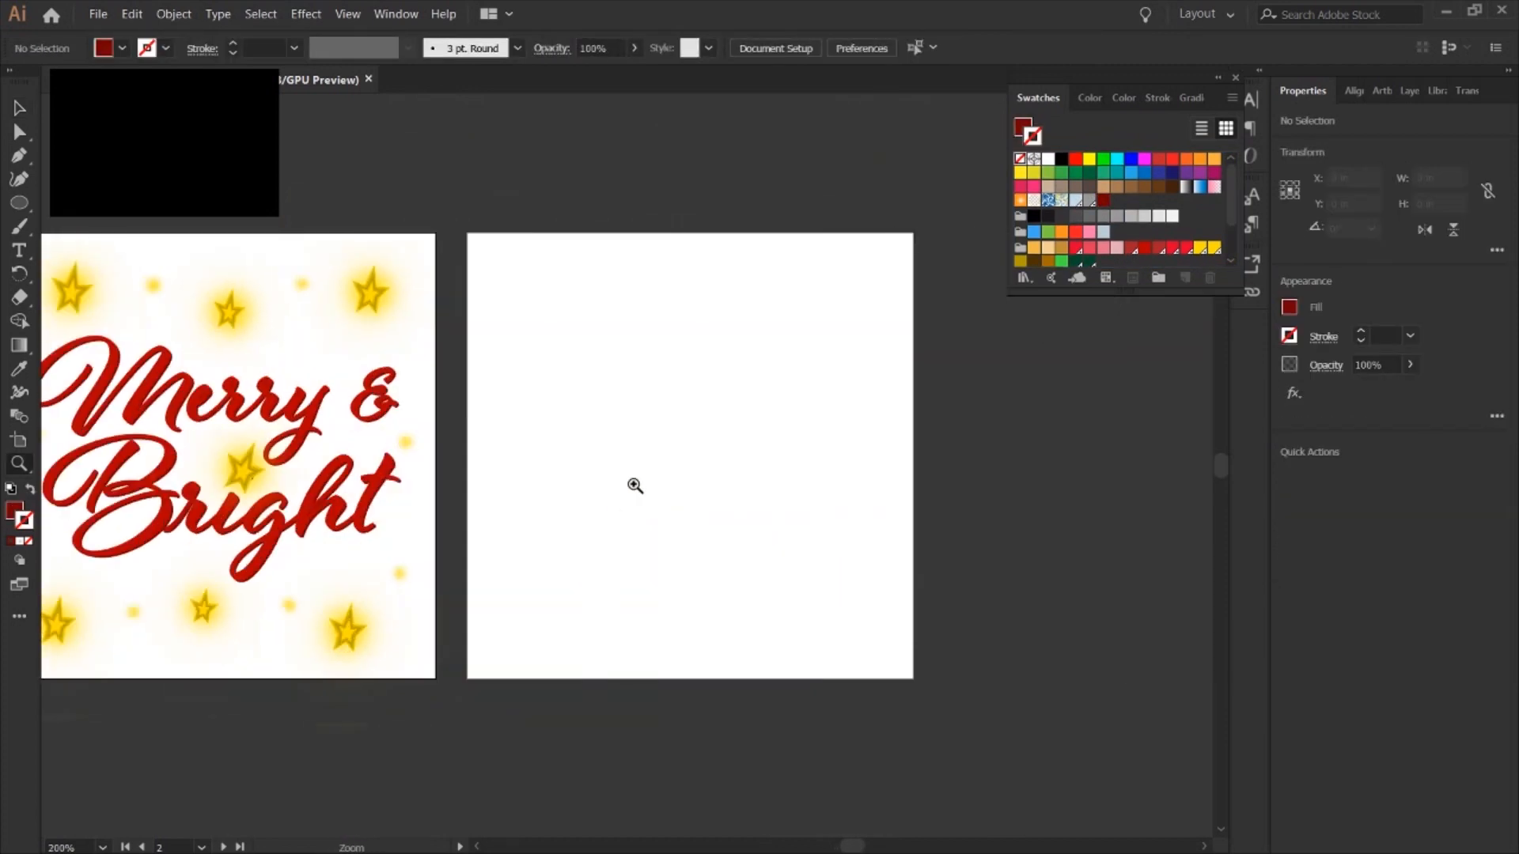
left_click(634, 485)
scroll(628, 468, "right", 1)
key("v")
scroll(580, 397, "down", 1)
scroll(1084, 227, "down", 3)
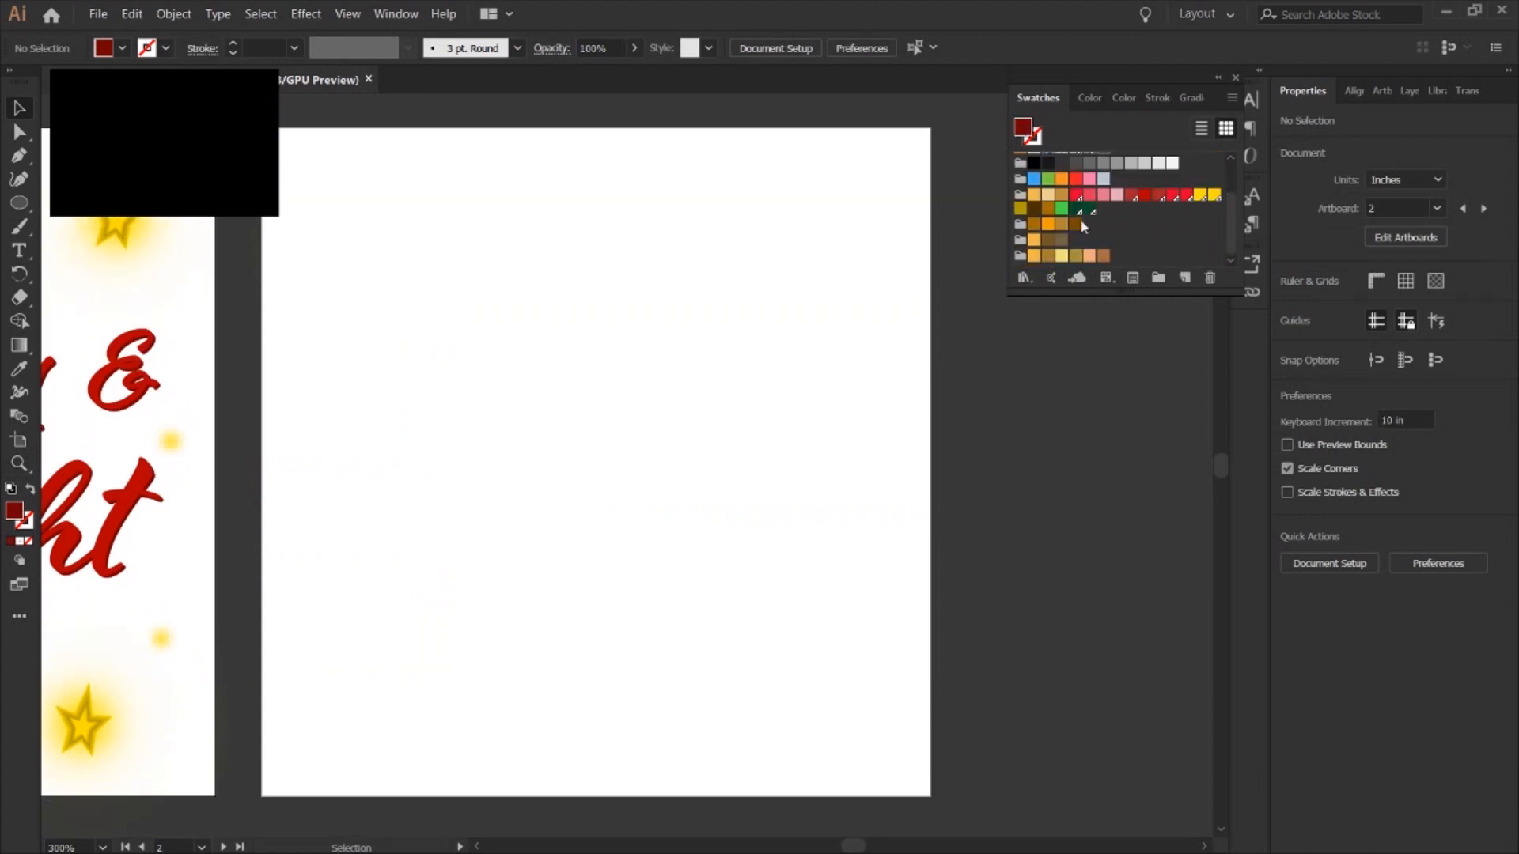
left_click(20, 203)
mouse_move(549, 332)
left_mouse_down()
mouse_move(638, 361)
mouse_move(586, 312)
mouse_move(571, 319)
mouse_move(578, 481)
left_mouse_up()
left_click_drag(663, 441, 651, 440)
left_click_drag(481, 440, 498, 441)
Draw a brown ellipse about 0.33 by 0.74 in as a tilted leg and place an oppositely tilted copy as the second leg.
left_click_drag(575, 533, 514, 718)
left_click_drag(585, 640, 563, 641)
left_click_drag(563, 501, 597, 515)
left_click_drag(500, 679, 503, 660)
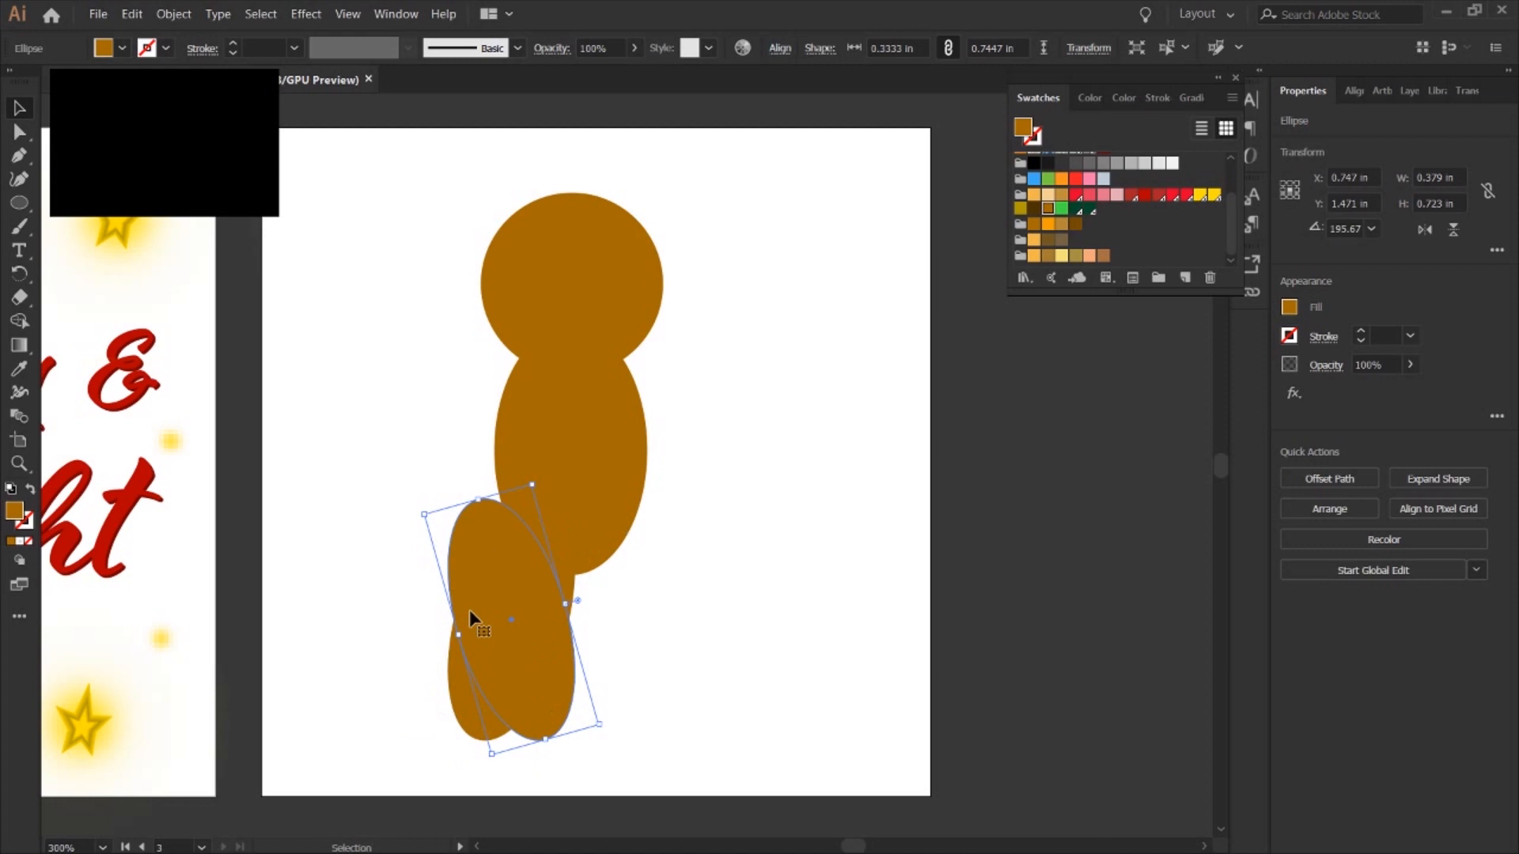
left_click_drag(500, 626, 638, 610)
left_click_drag(638, 610, 615, 624)
Duplicate the leg on the right, narrow it to about 0.22 in, and rotate it into a lowered arm at the right shoulder.
key("ctrl+c")
key("ctrl+f")
left_click_drag(718, 723, 793, 542)
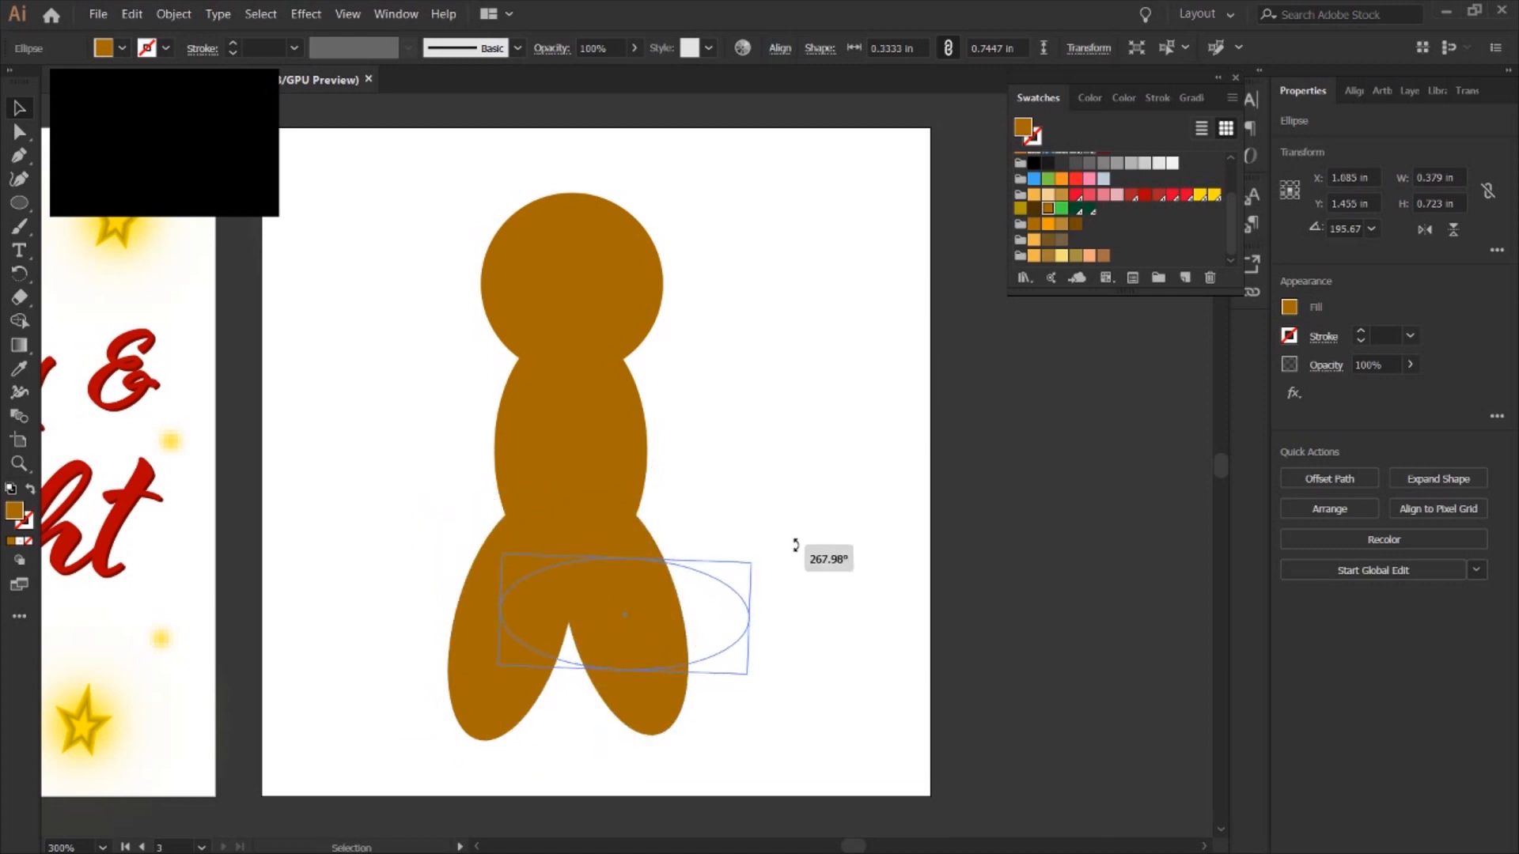
left_click_drag(601, 641, 647, 455)
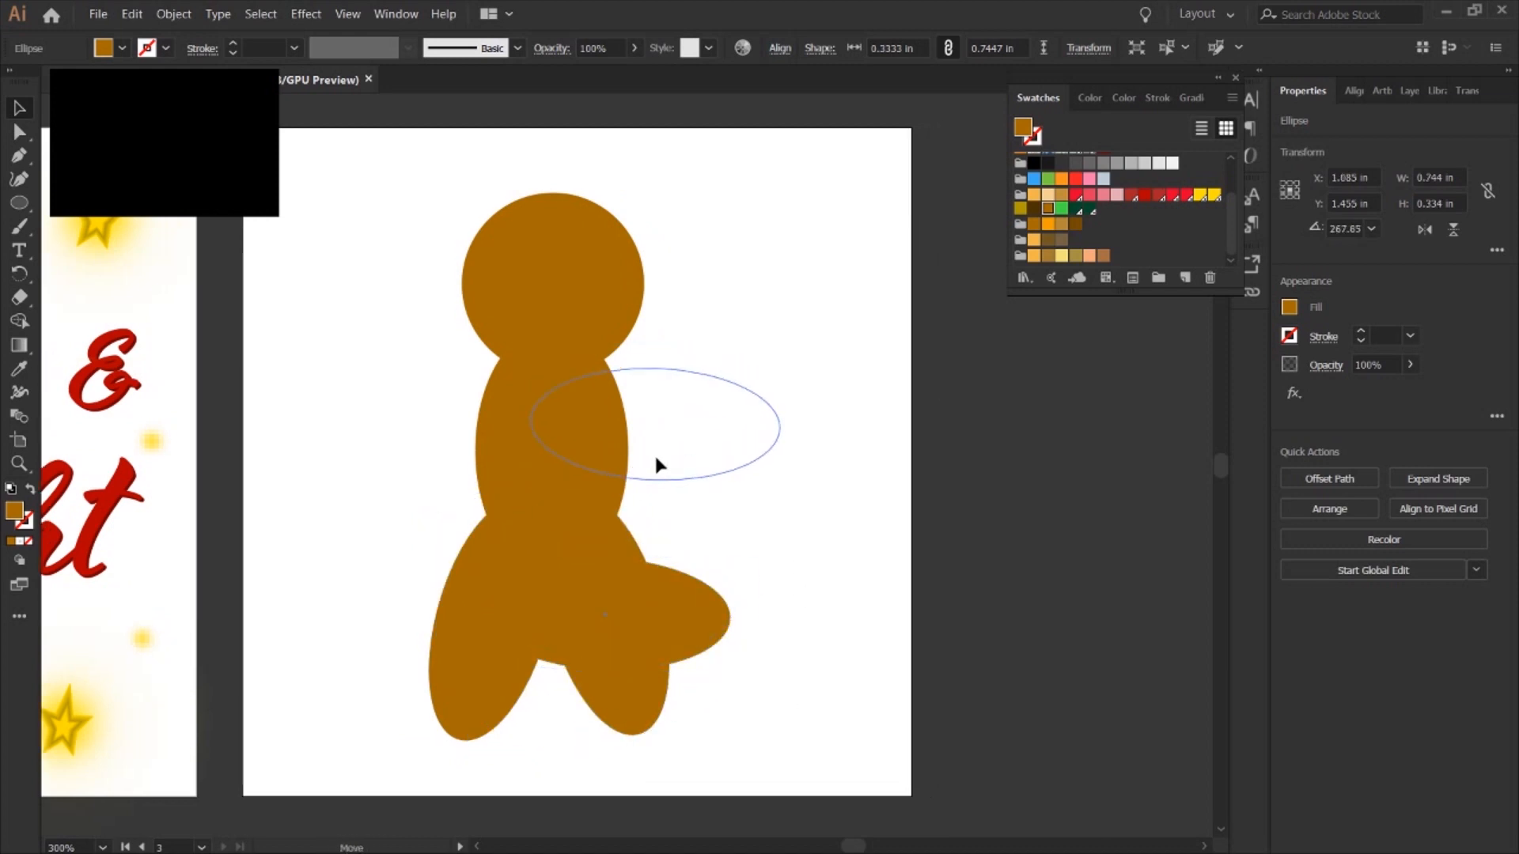
left_click_drag(649, 480, 688, 409)
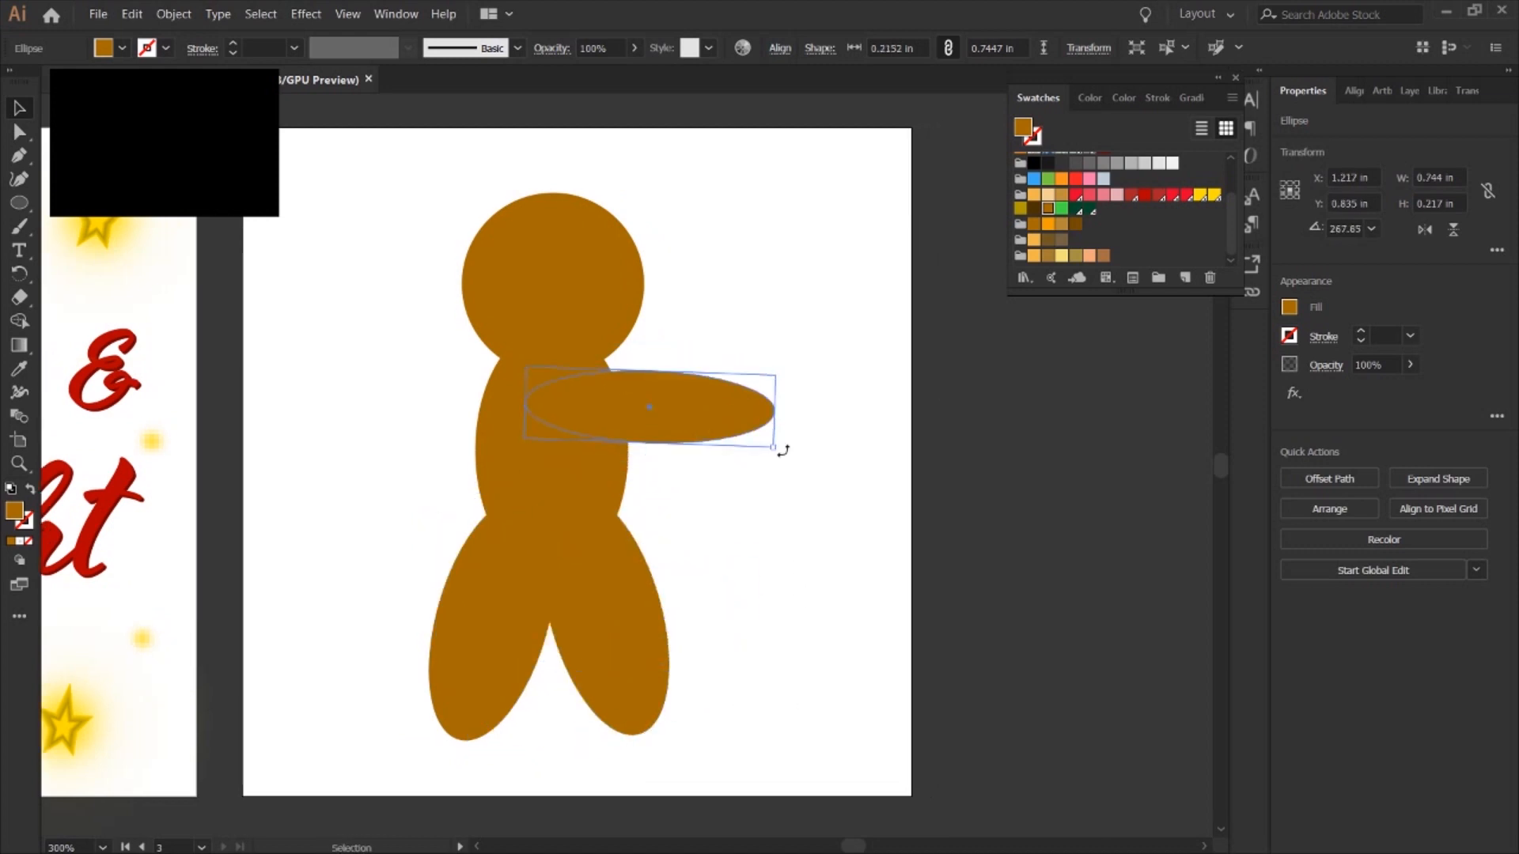
left_click_drag(780, 451, 754, 499)
left_click_drag(672, 418, 671, 427)
left_click_drag(752, 506, 686, 529)
left_click_drag(658, 444, 662, 468)
left_click(672, 528)
Slim both legs to about 0.25 in wide and bring them closer together under the torso.
left_click(606, 637)
left_click_drag(667, 605, 656, 602)
left_click(539, 625)
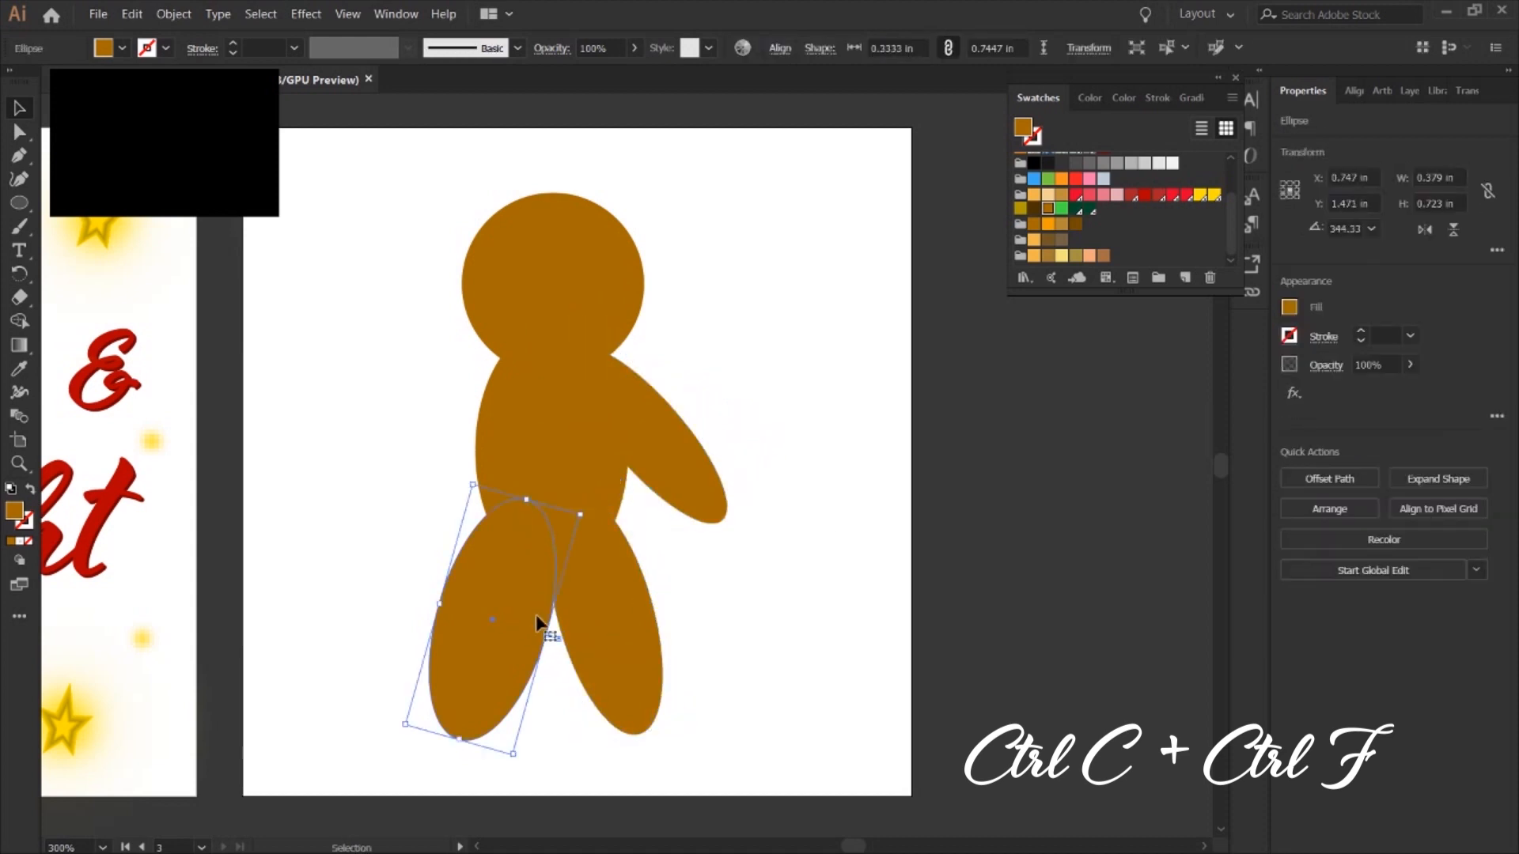
left_click_drag(544, 632, 539, 630)
left_click(617, 621)
left_click_drag(652, 602, 651, 602)
left_click_drag(609, 625, 598, 634)
left_click(679, 564)
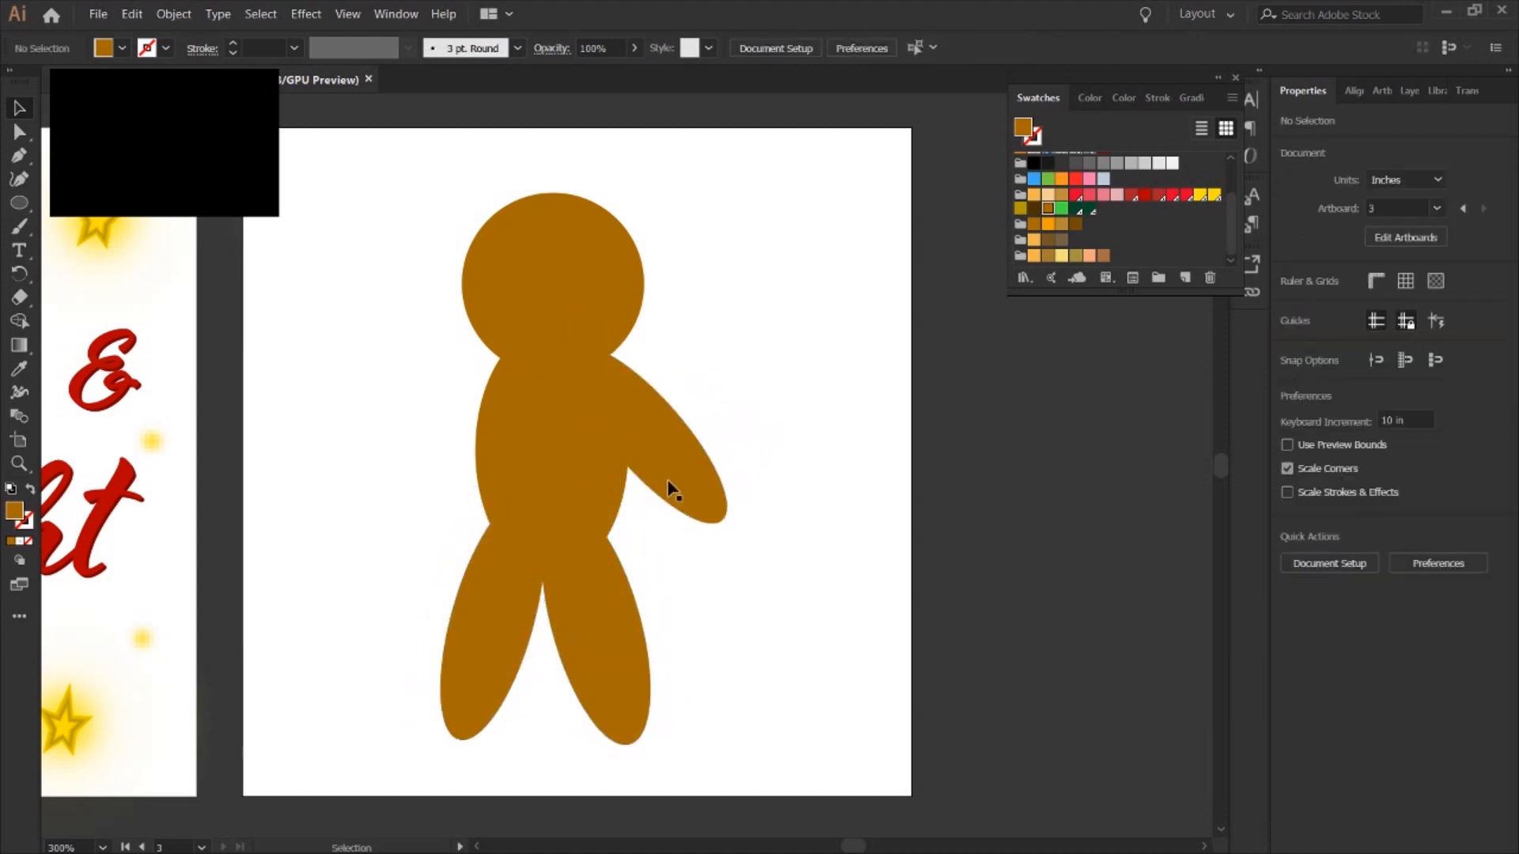
Duplicate the right arm, flip it horizontally, and attach the copy to the left shoulder.
left_click(668, 489)
key("ctrl+c")
key("ctrl+f")
left_click(1424, 229)
left_click_drag(643, 481, 466, 433)
left_click(221, 466)
Nudge the legs so that both feet sit level.
left_click(892, 343)
left_click_drag(499, 629, 499, 629)
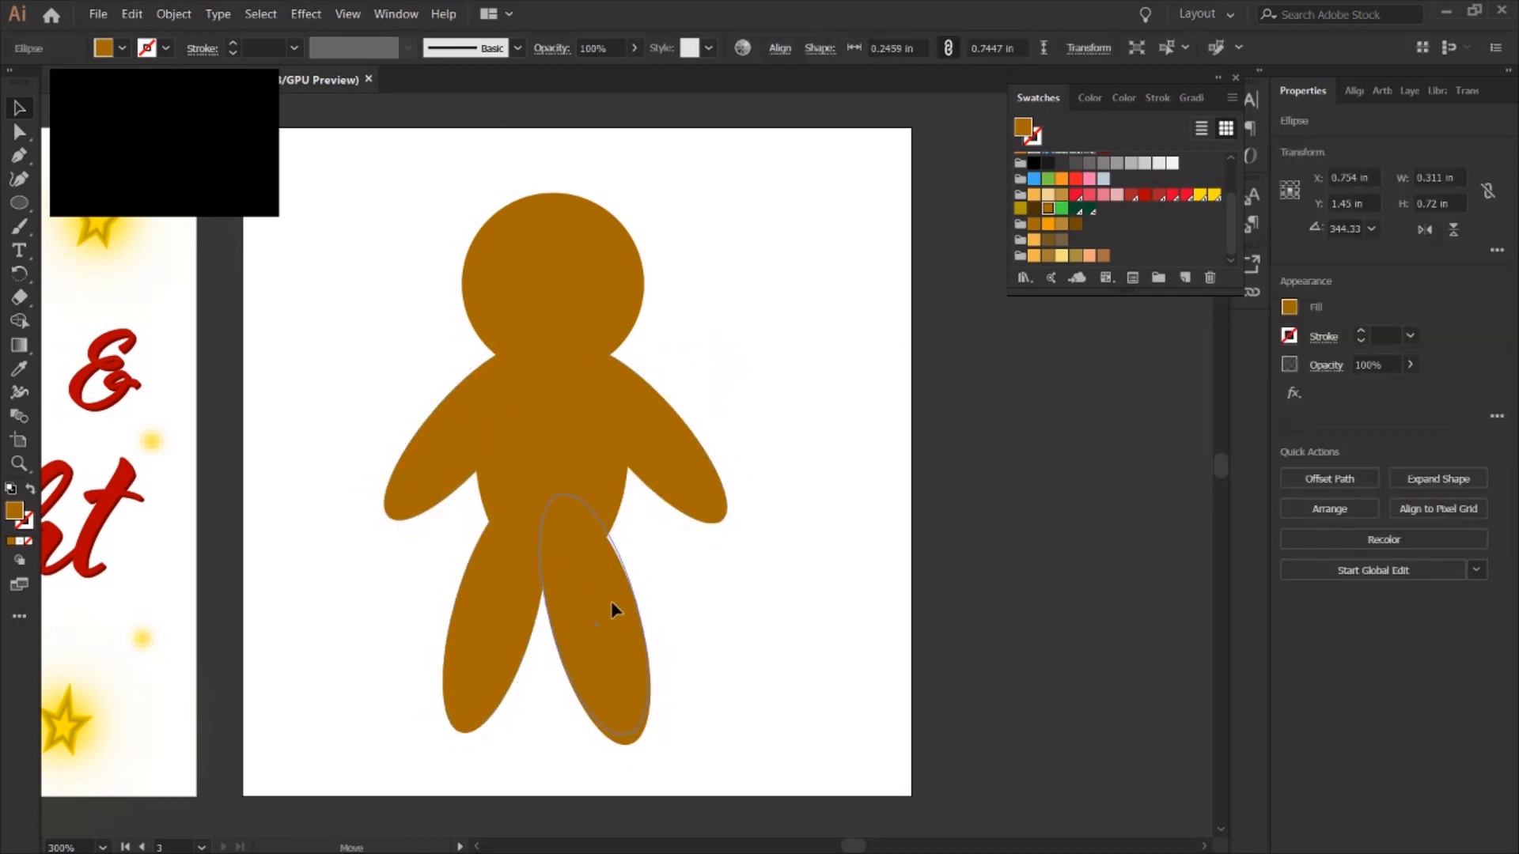
left_click_drag(612, 642, 611, 629)
Broaden the torso's lower curve by lengthening both direction handles of its bottom anchor point.
key("a")
left_click(516, 527)
left_click(552, 575)
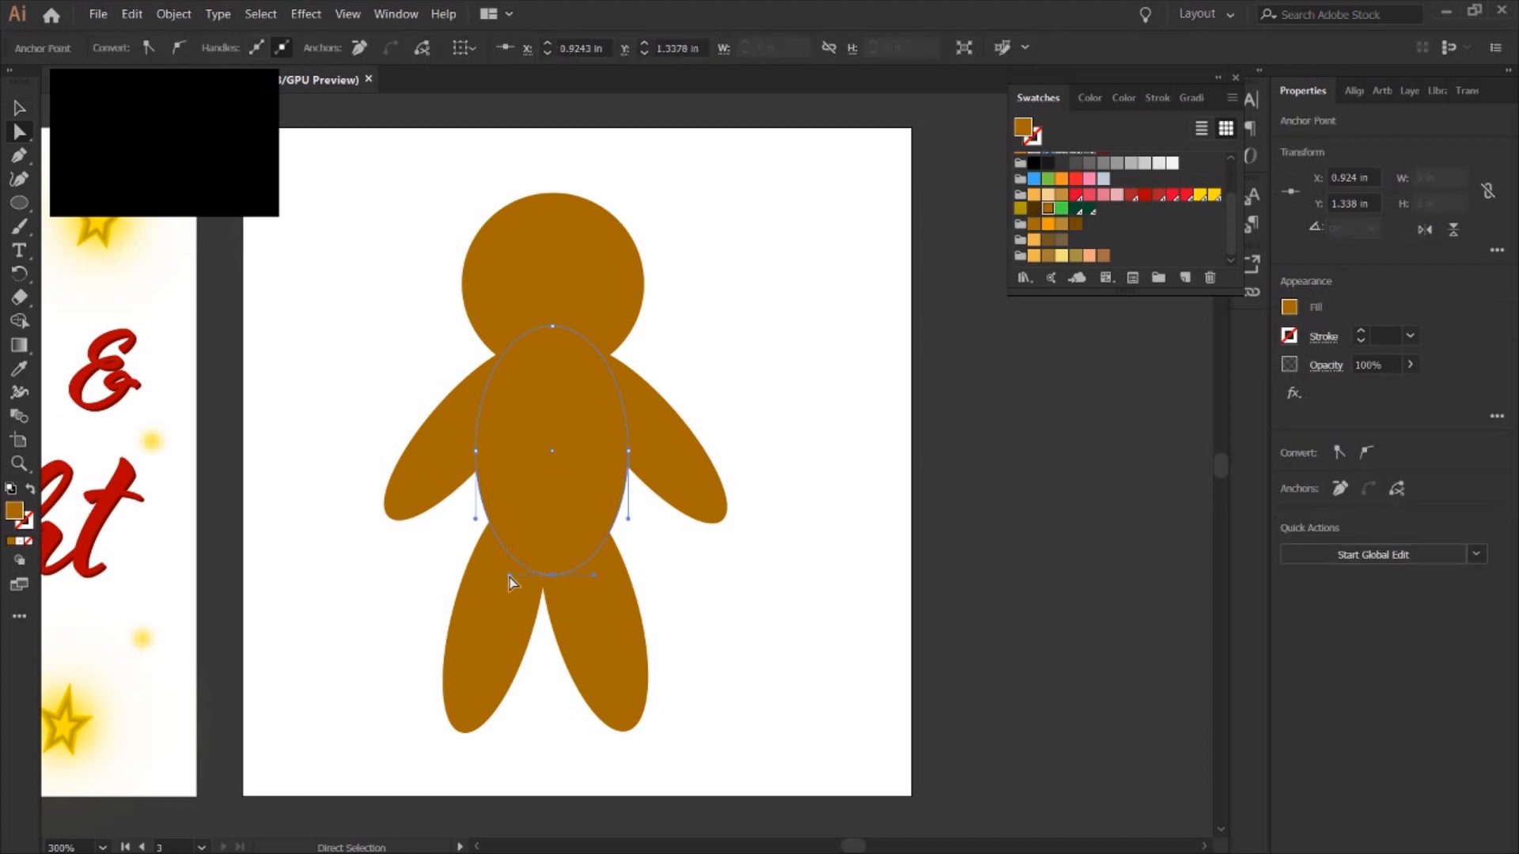
left_click_drag(510, 576, 461, 576)
left_click_drag(594, 576, 628, 576)
left_click(752, 605)
key("v")
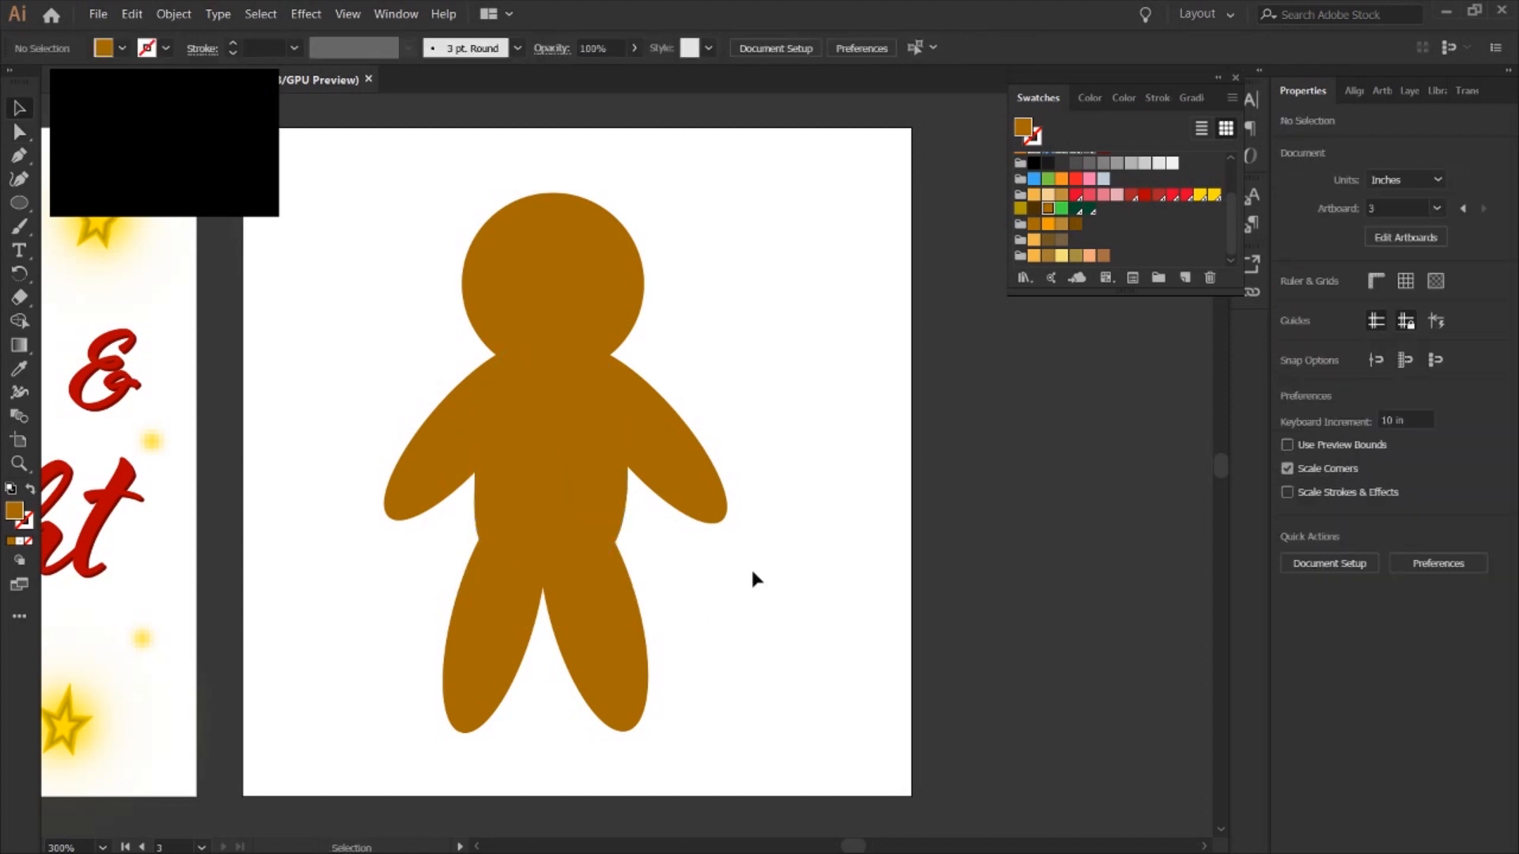
Shift the left arm slightly up and to the left against the torso.
left_click_drag(448, 456, 444, 449)
left_click(783, 441)
scroll(728, 472, "left", 2)
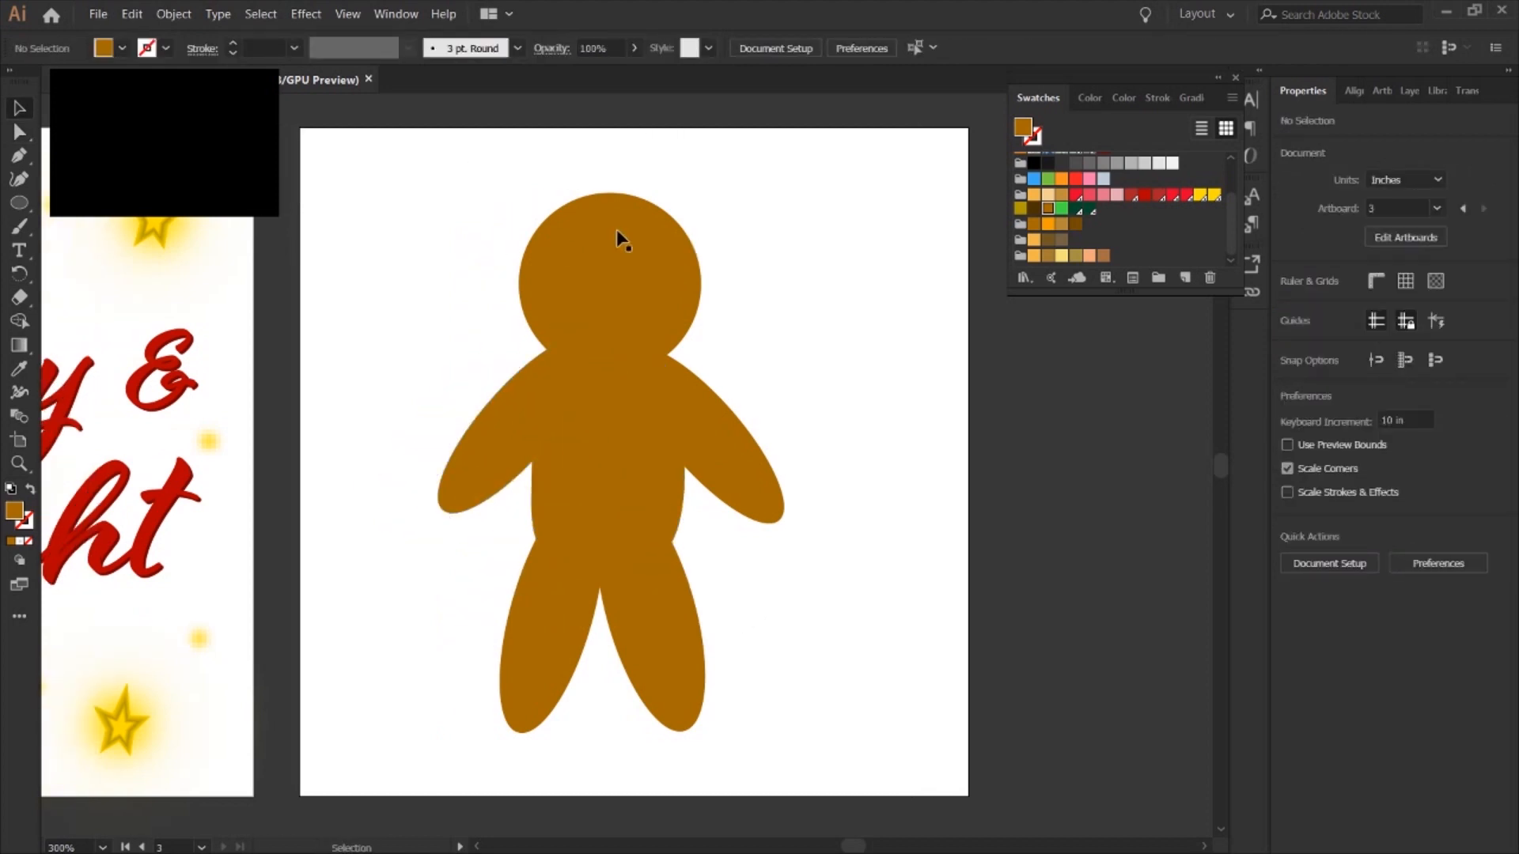
left_click(613, 515)
left_click(850, 595)
Add two round red eyes about 0.064 in wide to the gingerbread face.
key("l")
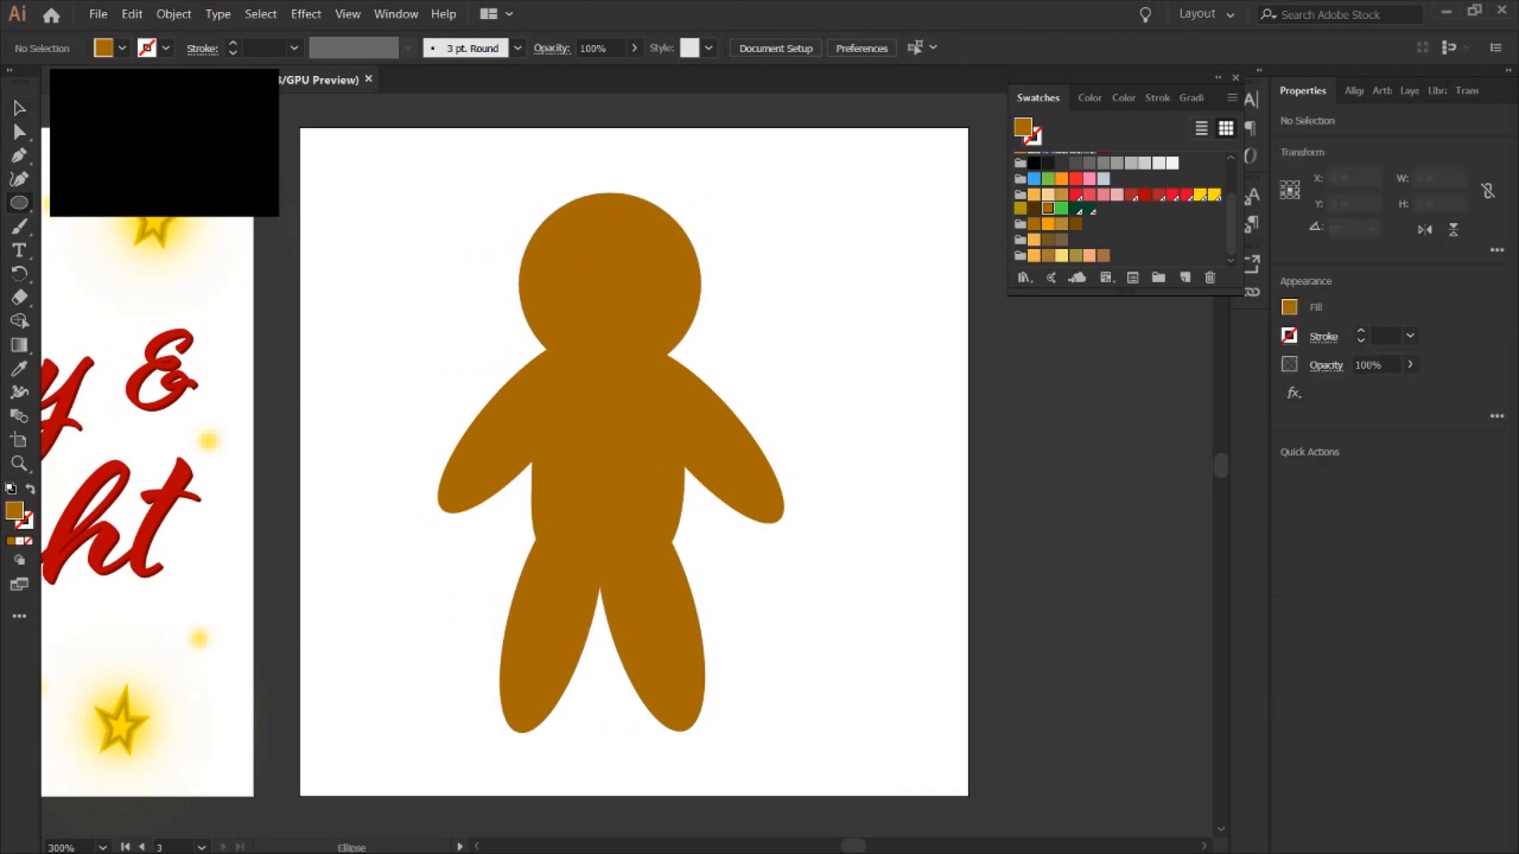
scroll(1163, 230, "up", 3)
left_click(1149, 251)
key("v")
mouse_move(569, 256)
left_mouse_down()
mouse_move(592, 279)
mouse_move(695, 272)
left_mouse_up()
scroll(581, 267, "up", 3)
left_click(841, 368)
Draw a red ellipse below the eyes and bend it into a crescent smile about 0.28 in wide.
left_click(19, 203)
left_click_drag(544, 350, 729, 386)
key("a")
left_click(638, 384)
left_click_drag(638, 384, 640, 418)
key("v")
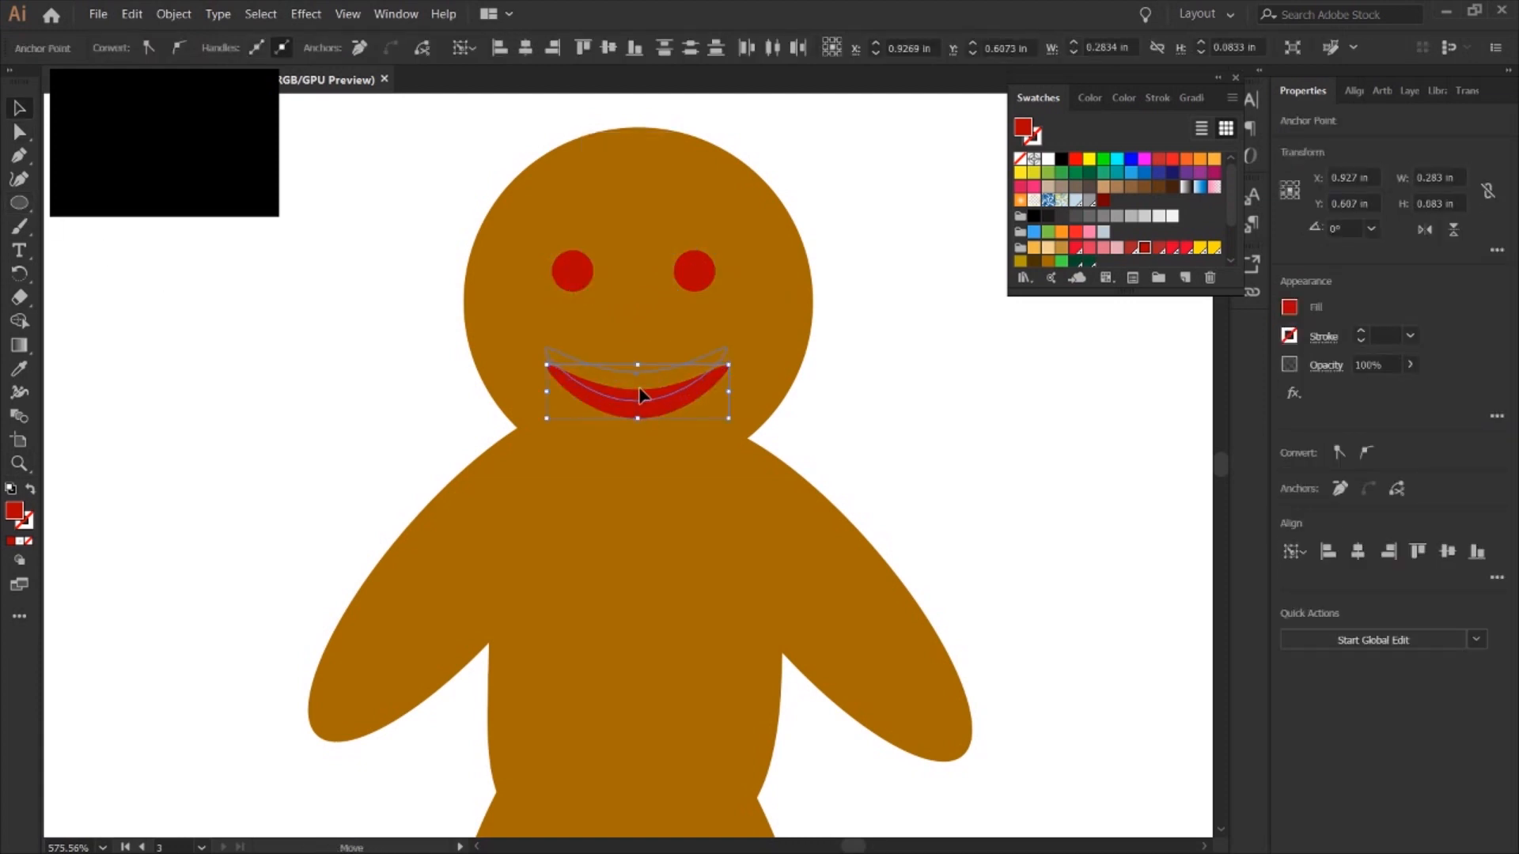
left_click(603, 329)
Copy an eye onto the chest, fill it green, and make three evenly spaced buttons down the torso.
scroll(669, 435, "down", 2)
left_click(573, 113)
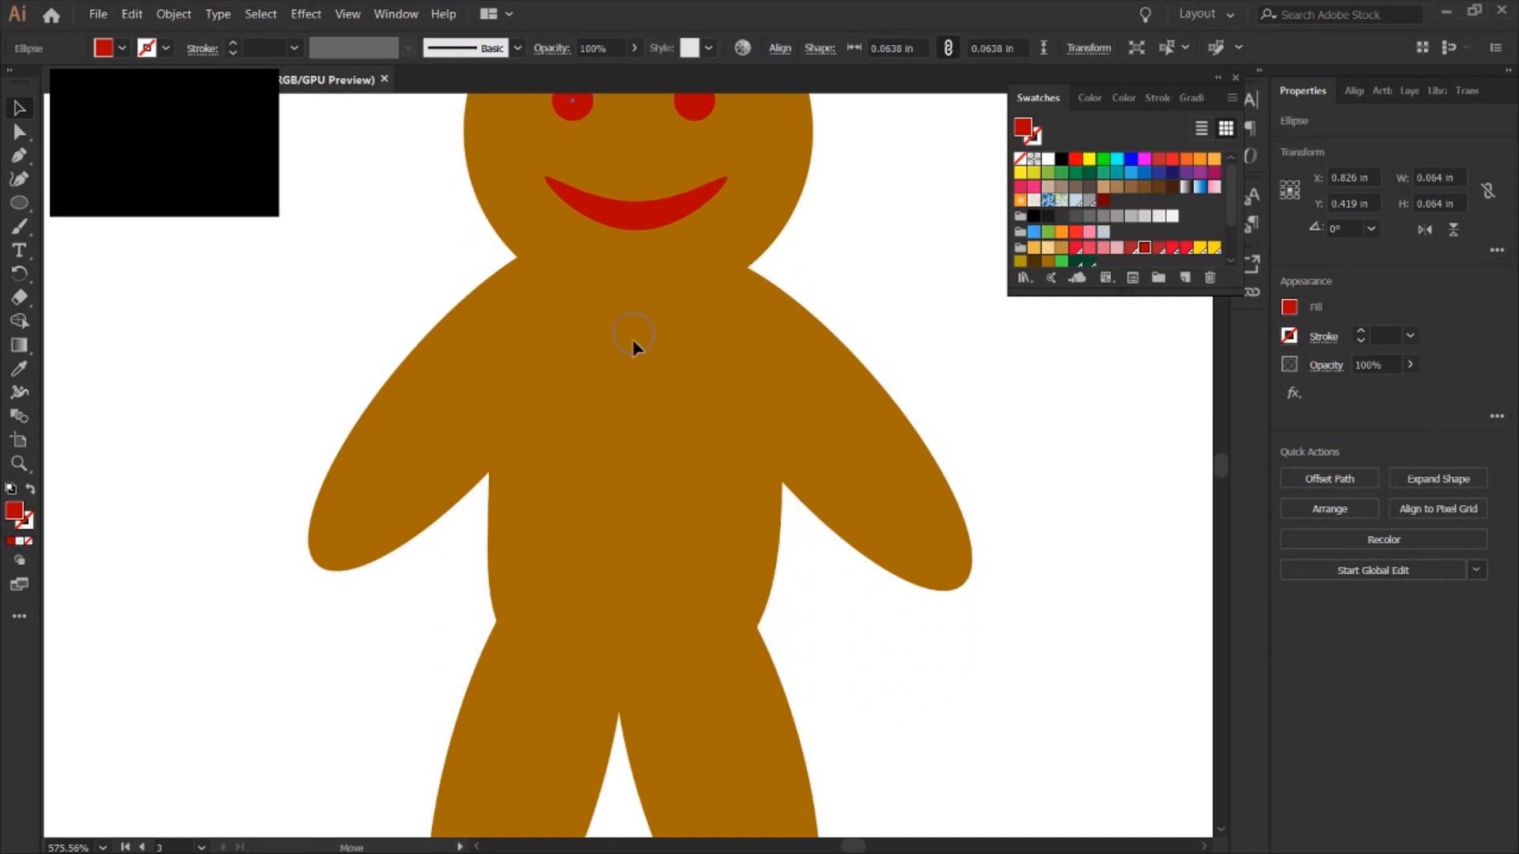
scroll(1108, 229, "down", 2)
left_click(1061, 208)
left_click_drag(635, 340, 634, 537)
left_click(634, 432, "shift")
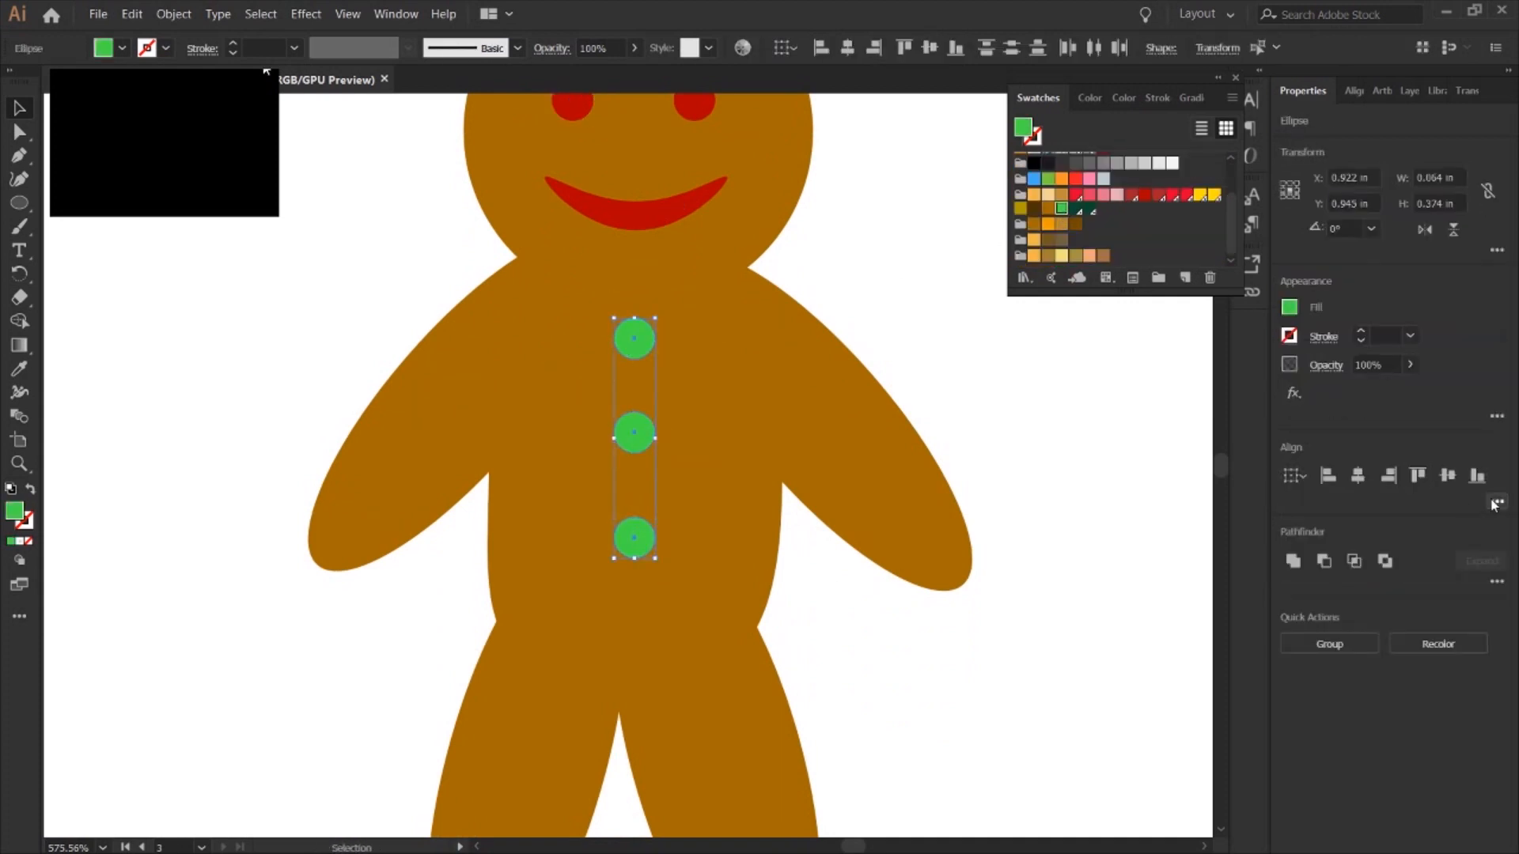
left_click(1038, 566)
Draw a short S-shaped icing line on the left hand with a white 0.014 in stroke and no fill.
scroll(670, 286, "up", 7)
scroll(669, 286, "down", 1)
key("p")
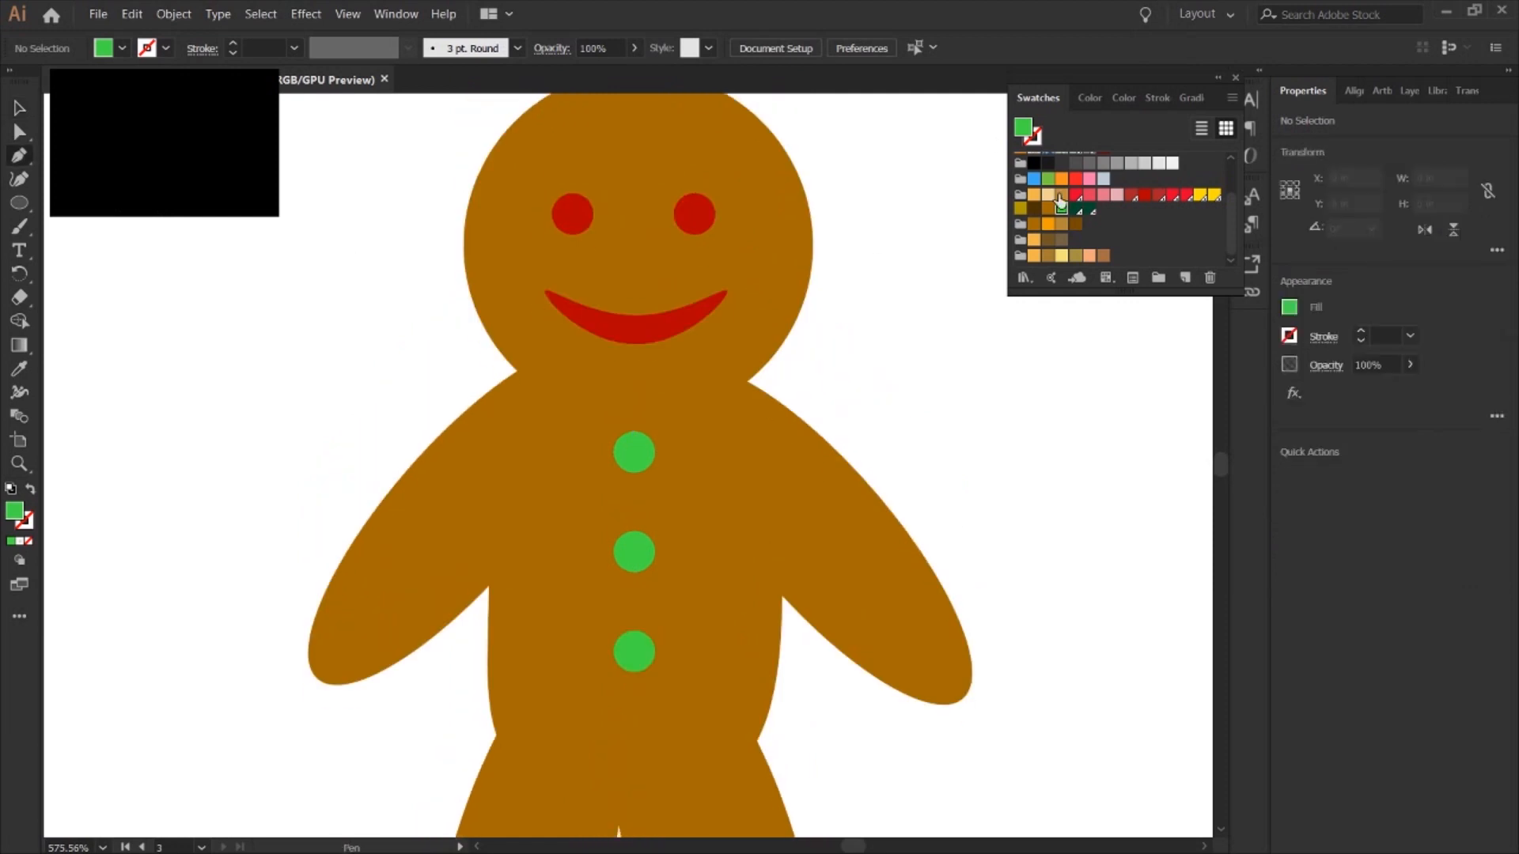
scroll(1055, 198, "up", 2)
left_click(1047, 159)
left_click(30, 489)
left_click(328, 619)
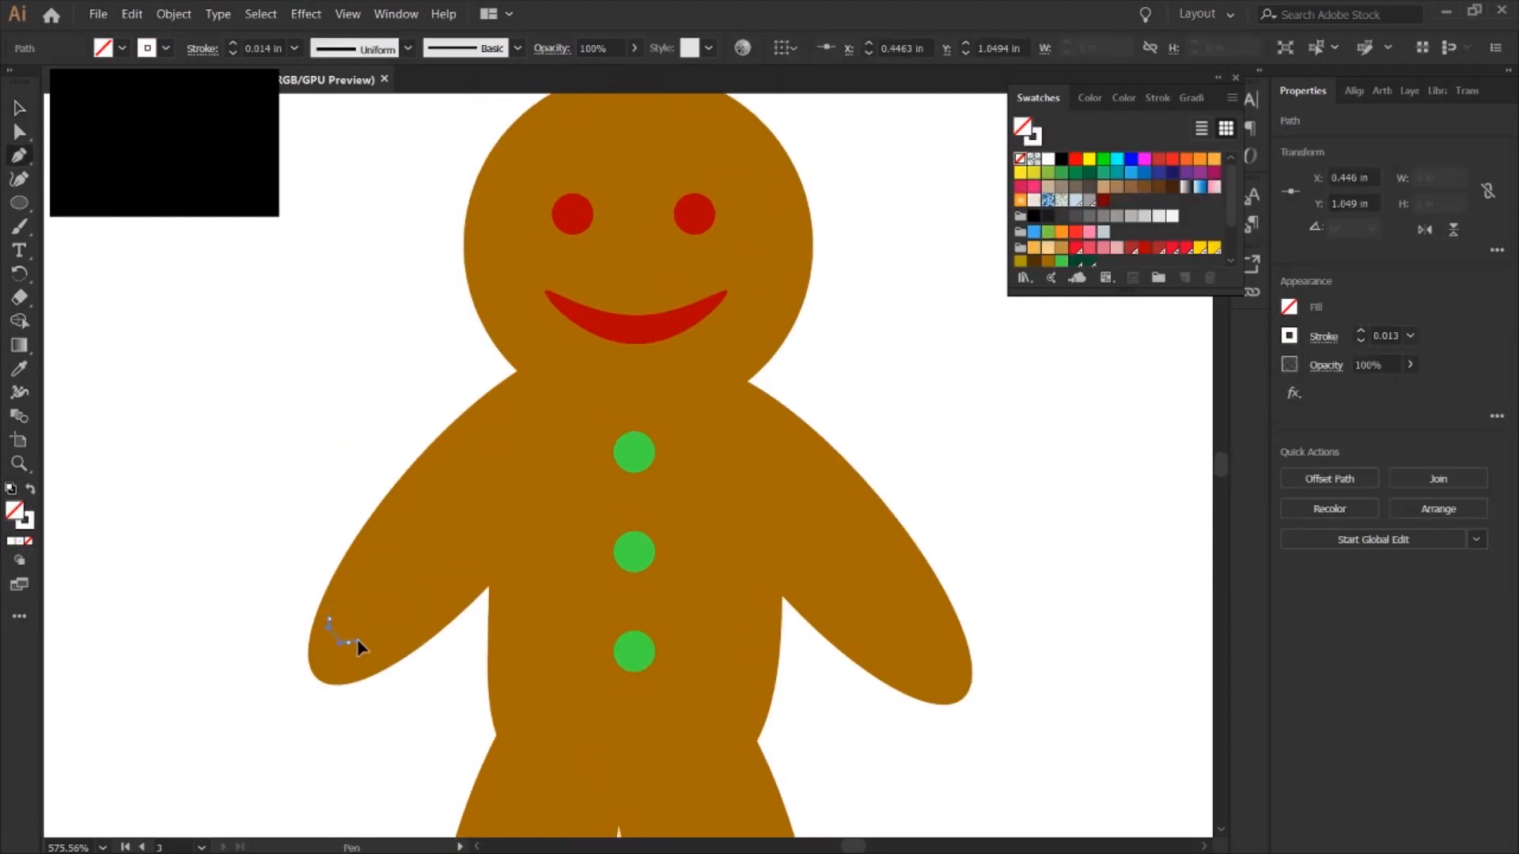
left_click_drag(347, 642, 361, 643)
left_click(363, 672)
key("v")
left_click(443, 669)
Refine the icing line's middle curve and shift the line slightly up and right on the left hand.
scroll(652, 662, "down", 2)
left_click(363, 571)
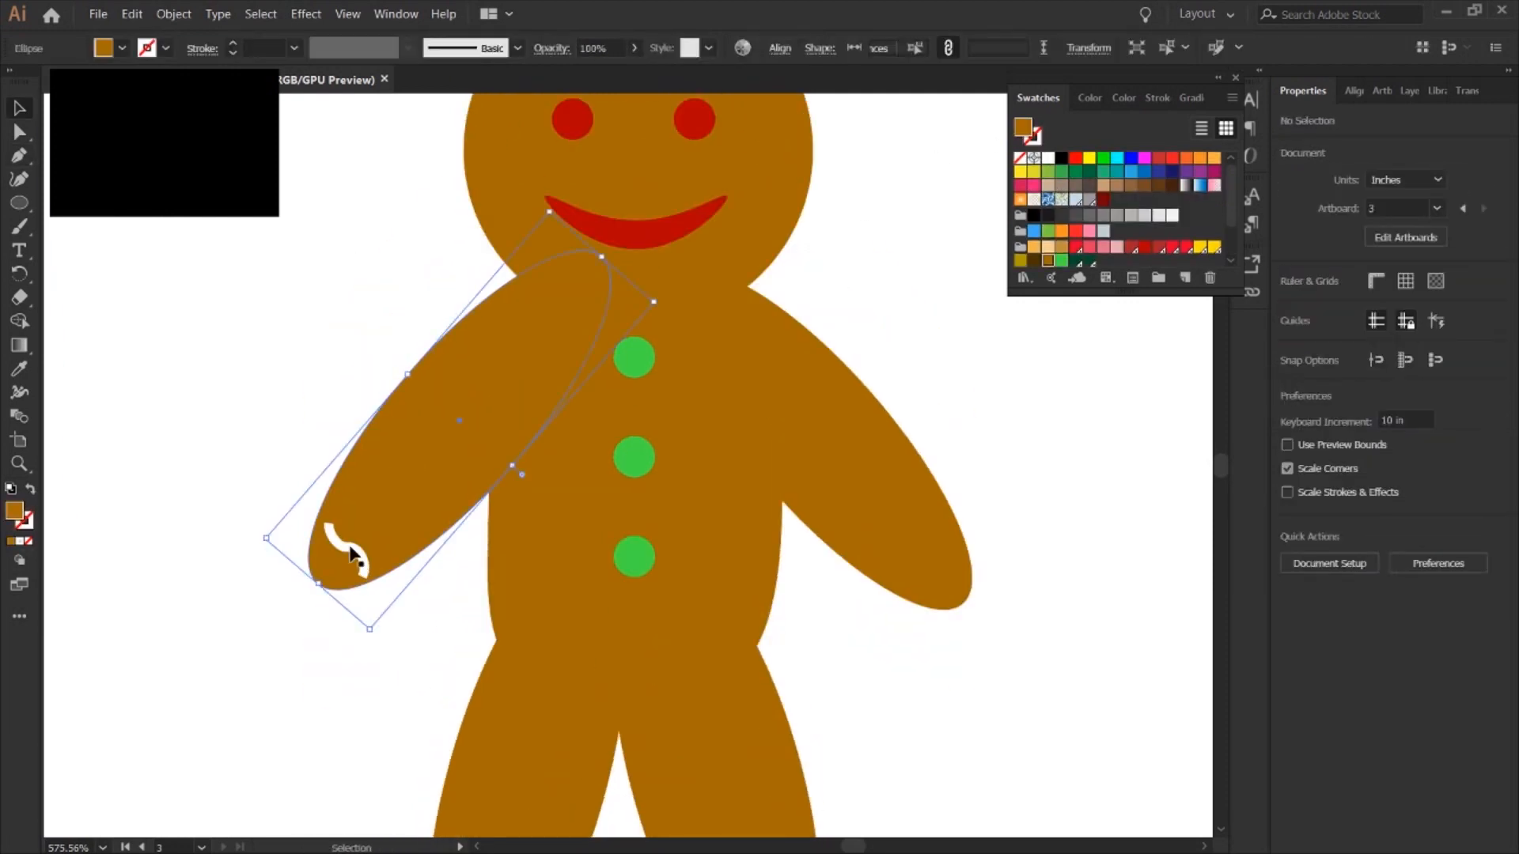
key("a")
left_click(340, 548)
left_click(357, 547)
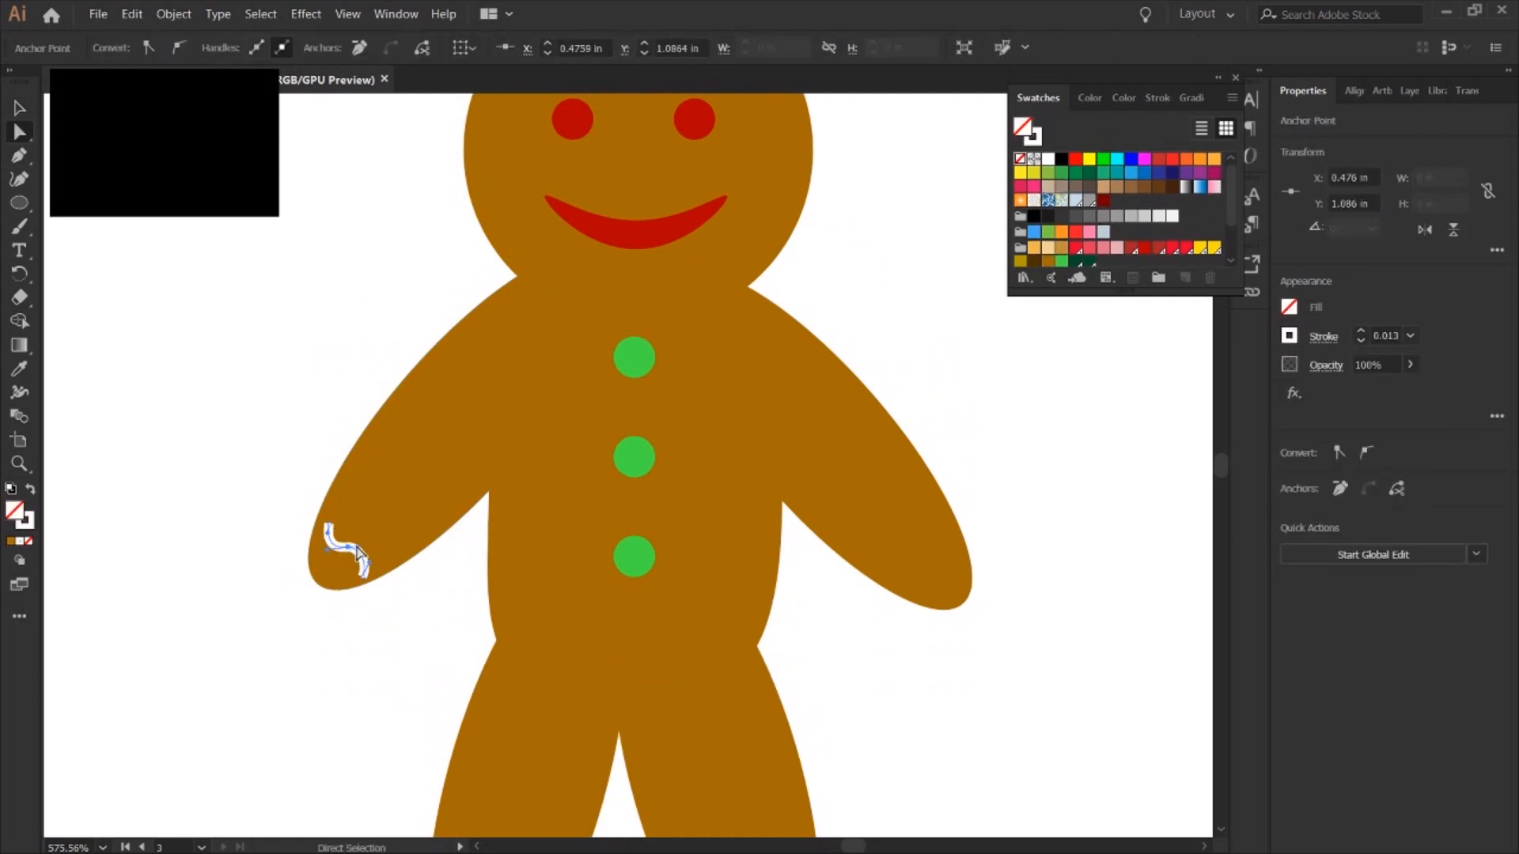
key("v")
key("ctrl+shift+a")
left_click_drag(361, 567, 369, 559)
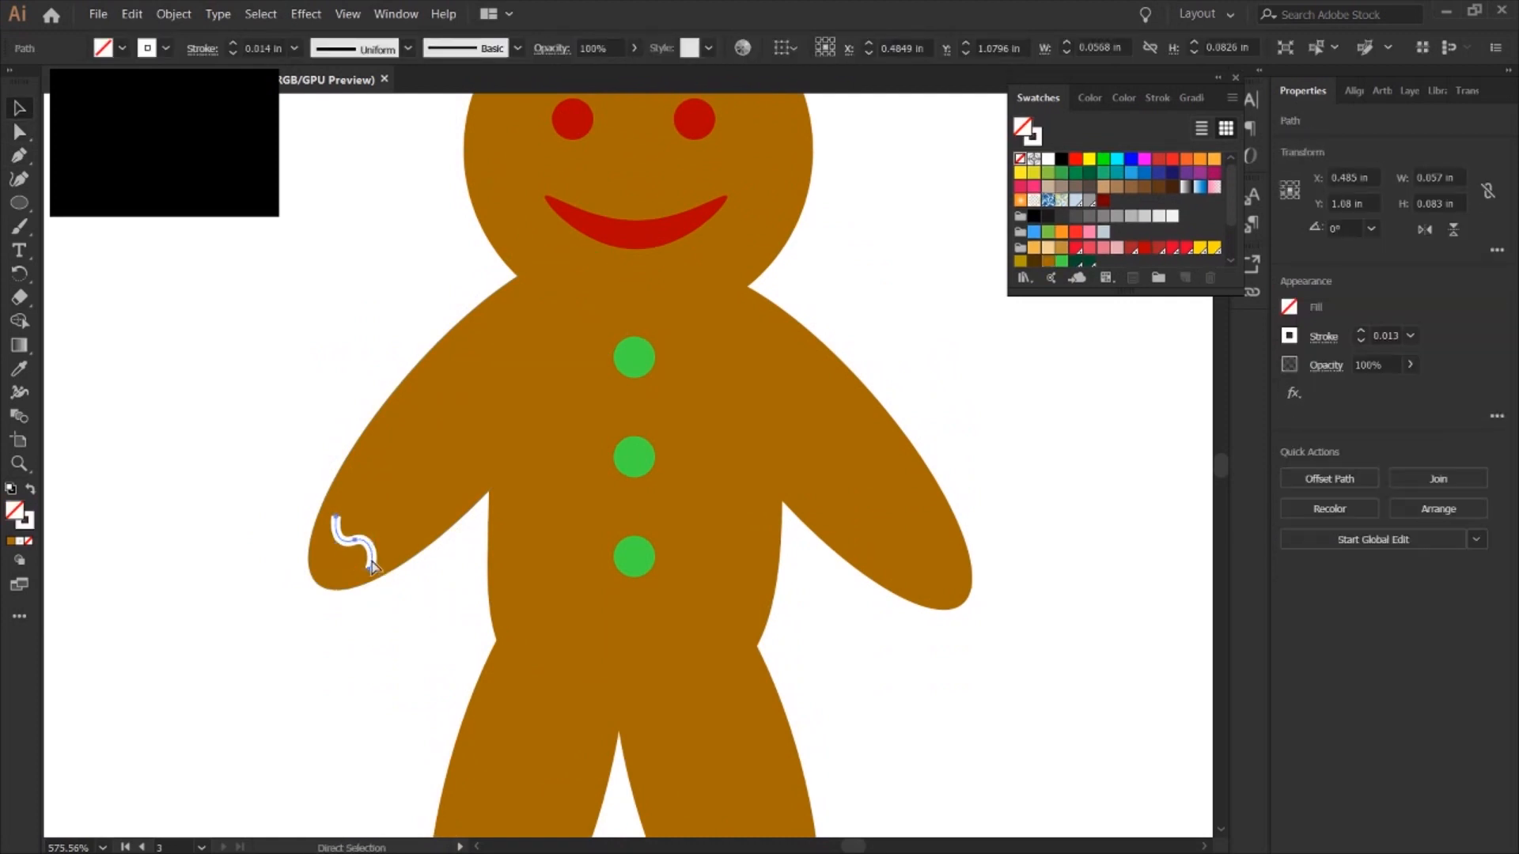
Place copies of the white icing line on the right hand and both feet, rotated to suit each limb.
scroll(1005, 564, "down", 3)
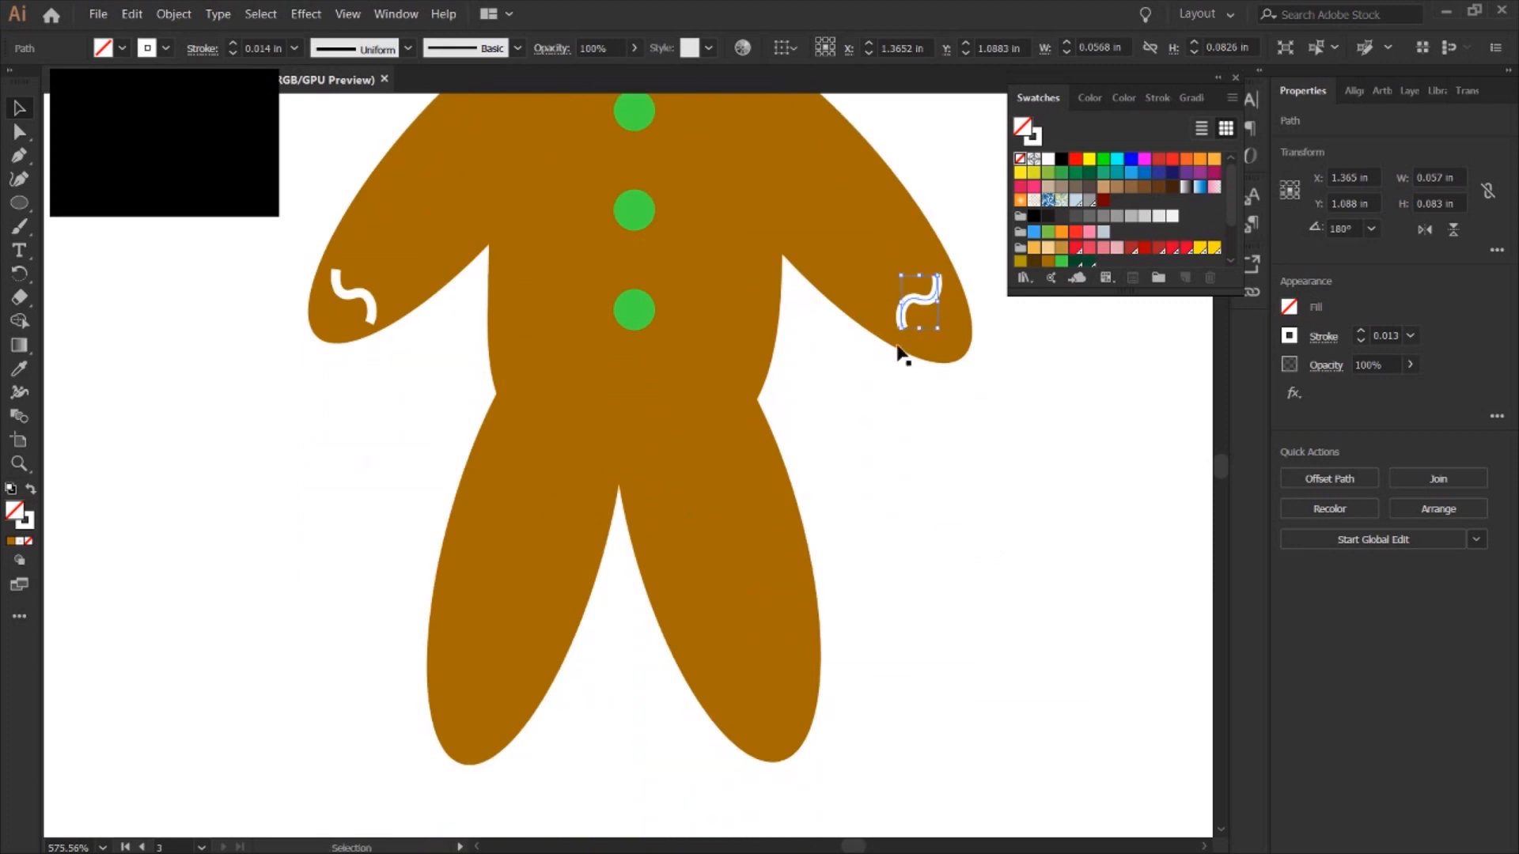
mouse_move(766, 694)
left_mouse_down()
mouse_move(785, 672)
mouse_move(761, 699)
left_mouse_up()
left_click(779, 687)
key("ctrl+2")
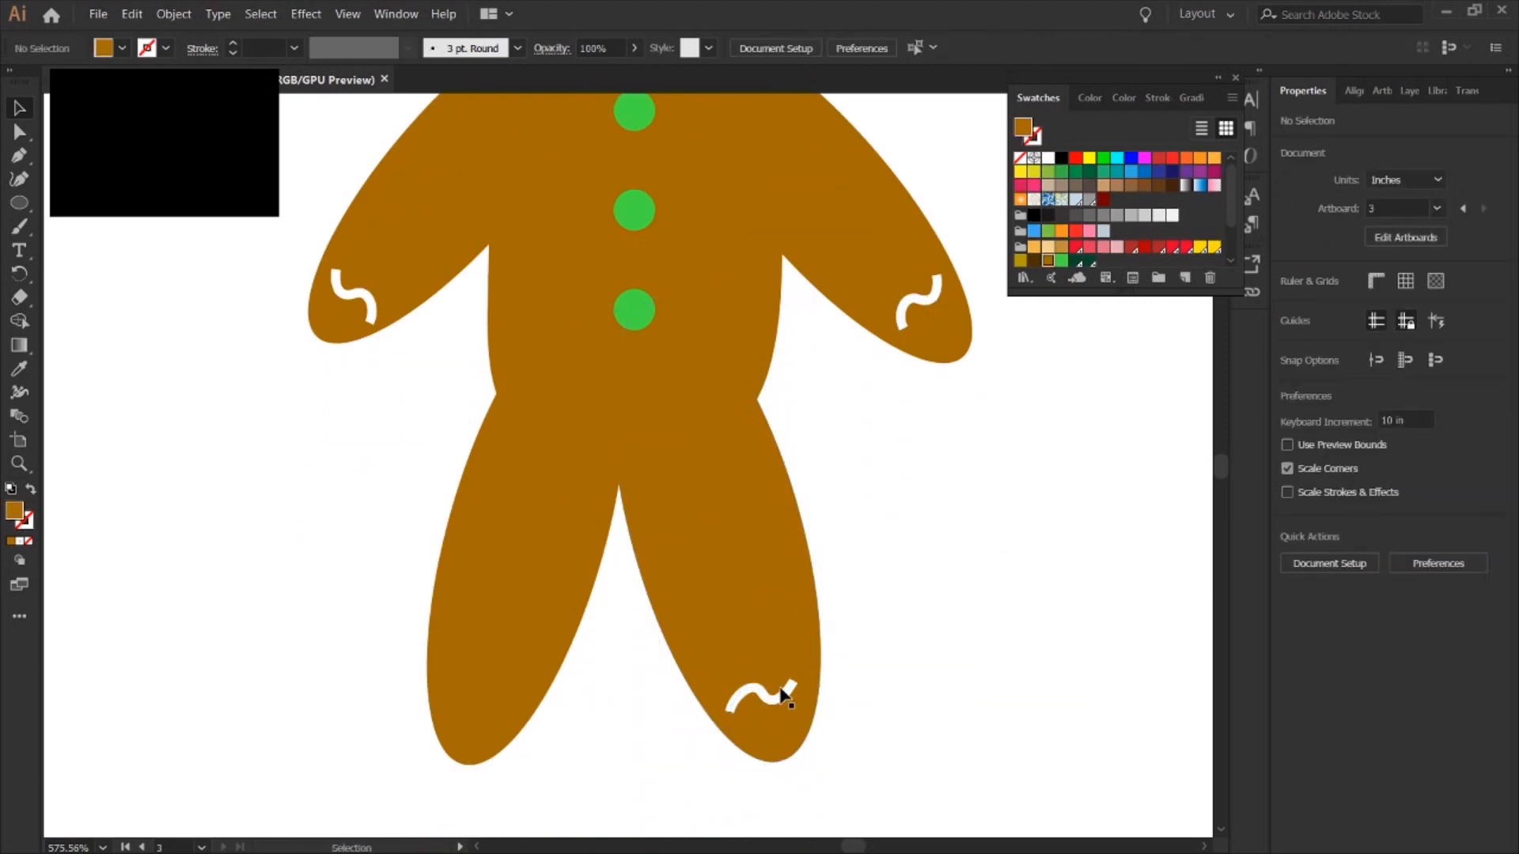
left_click(785, 692)
left_click(937, 698)
Recolor both eyes and the smile yellow.
scroll(937, 697, "up", 6)
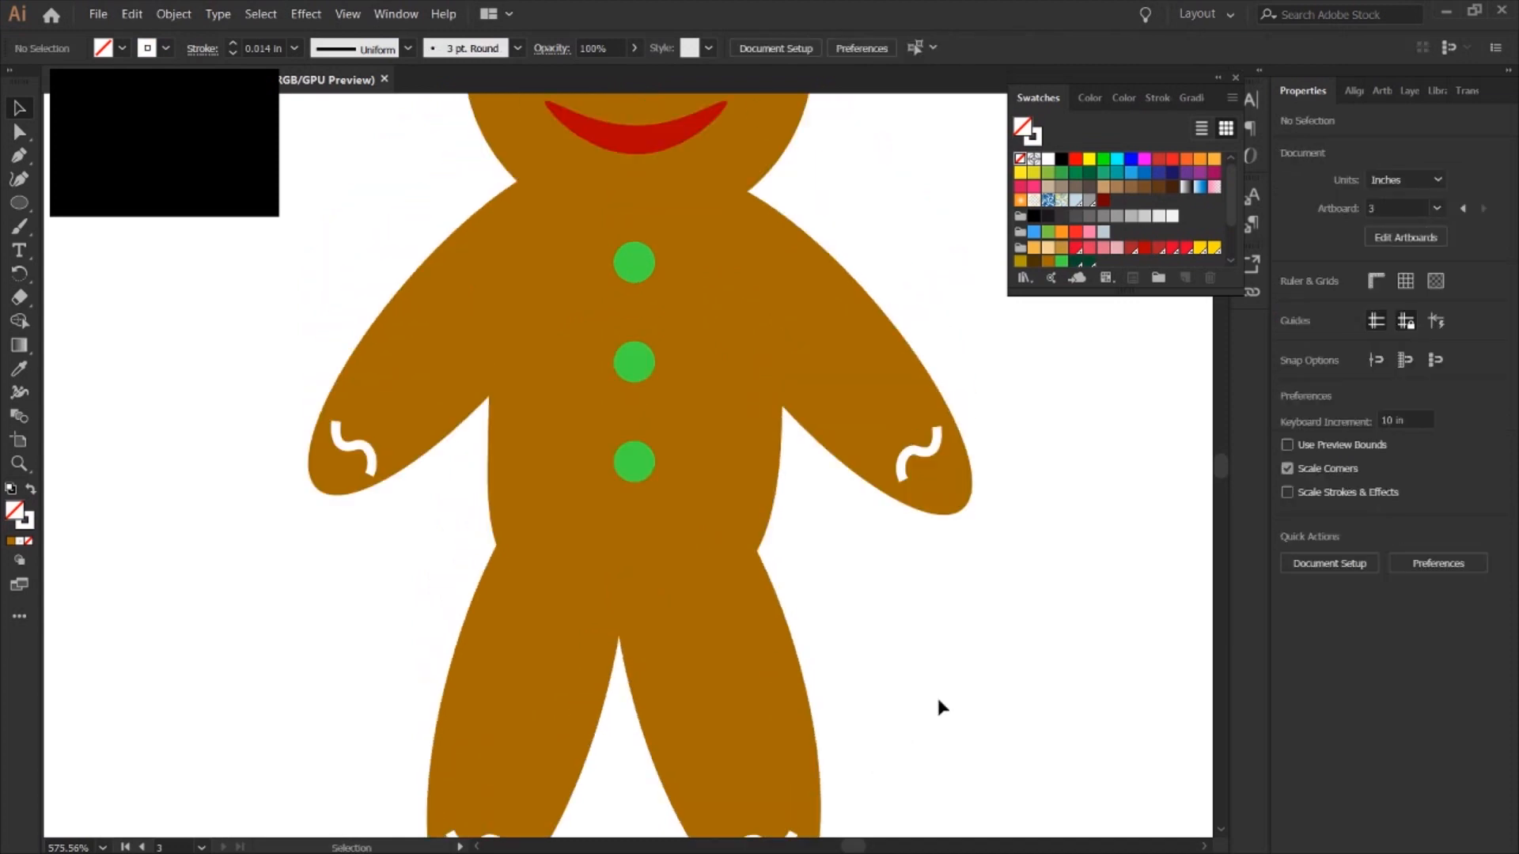
left_click(559, 297)
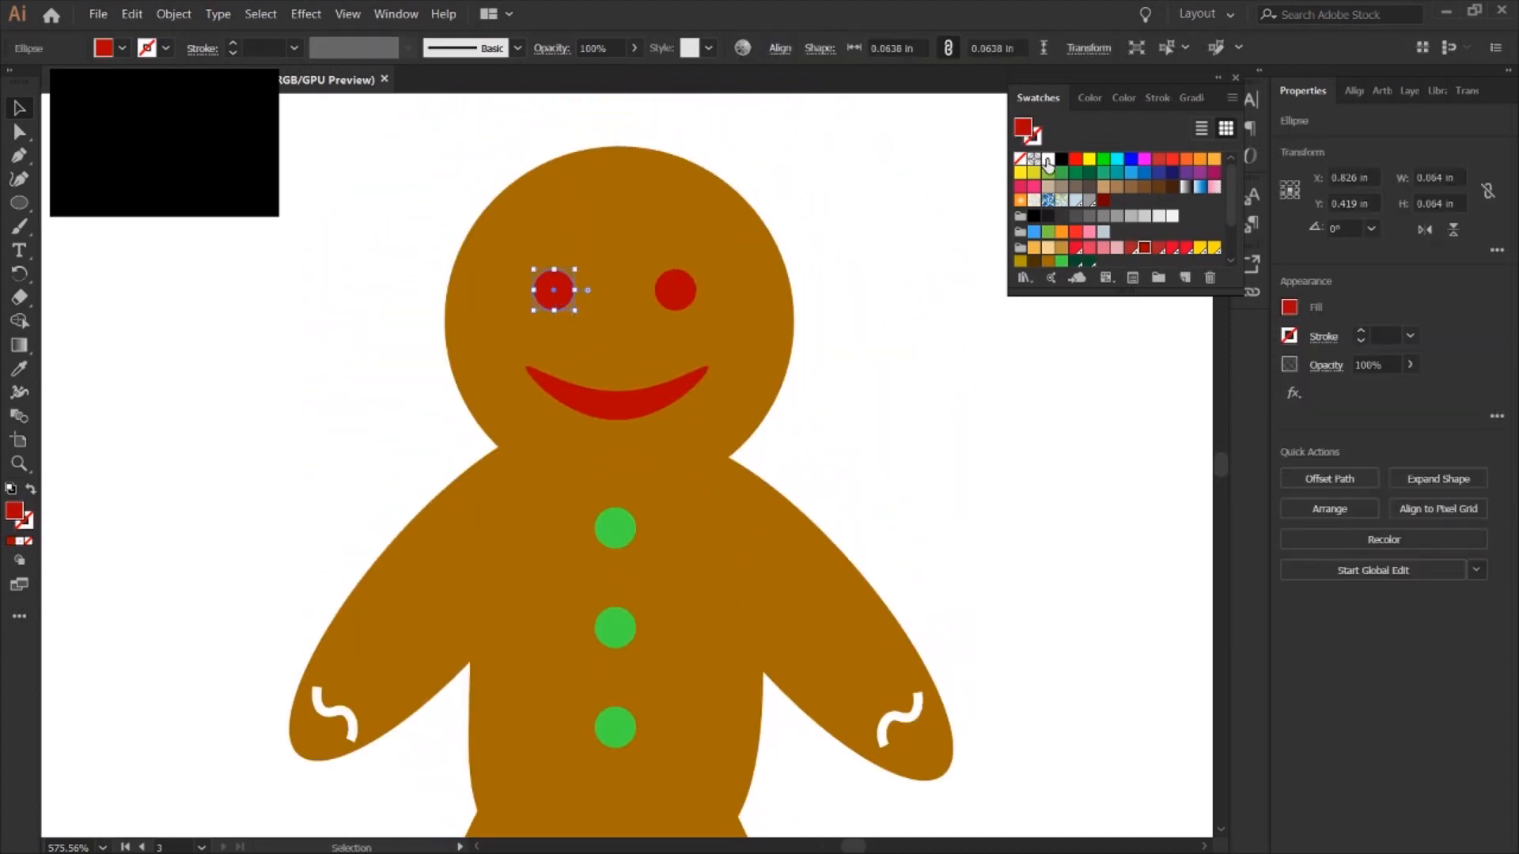
left_click(1047, 158)
left_click(677, 294)
left_click(1199, 250)
left_click(617, 400)
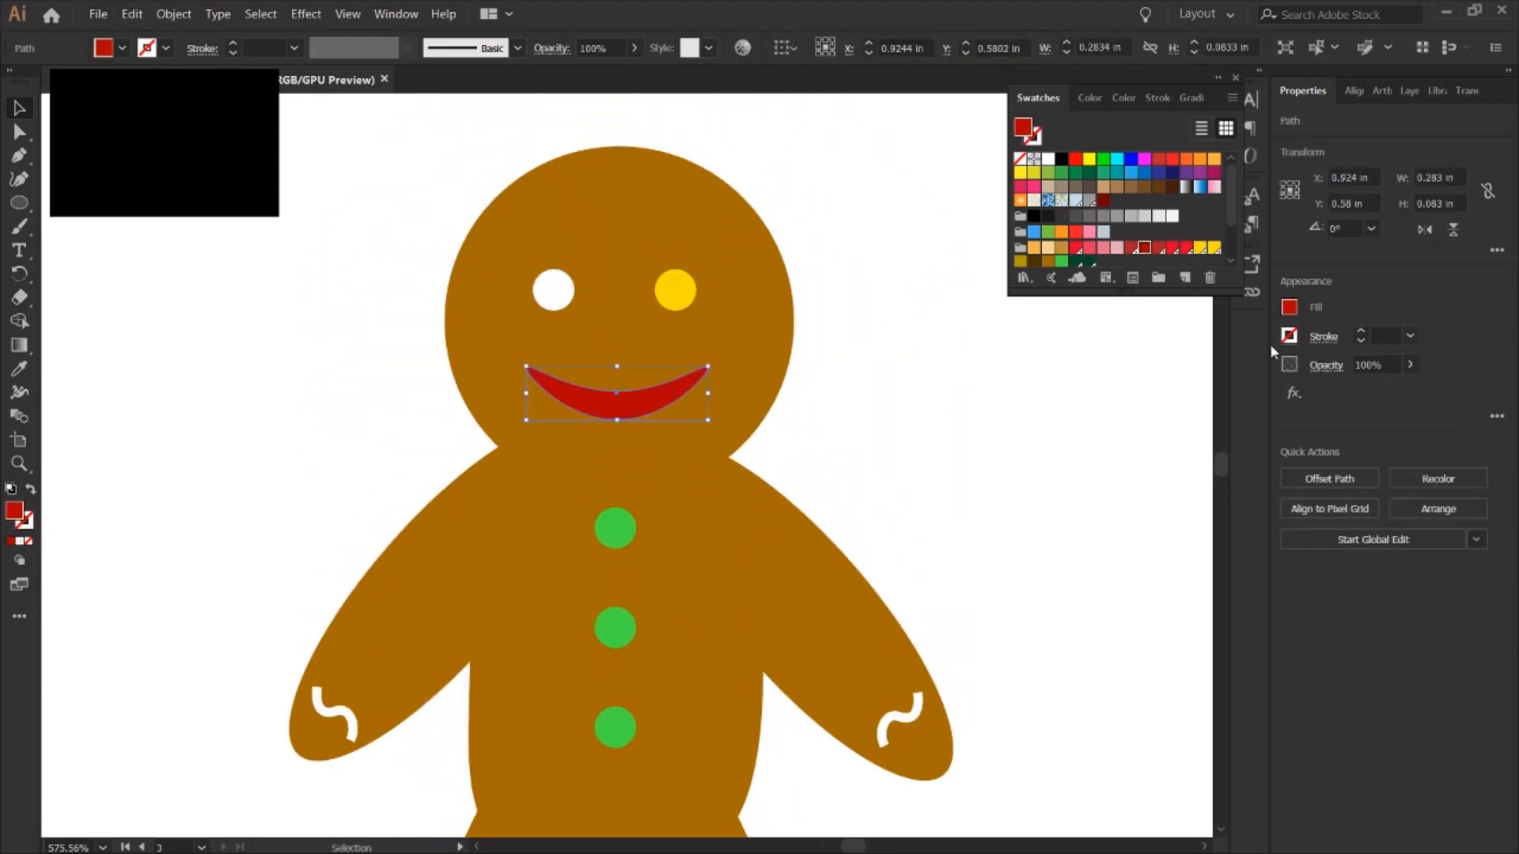
left_click(1199, 249)
left_click(554, 290)
left_click(1200, 249)
left_click(978, 263)
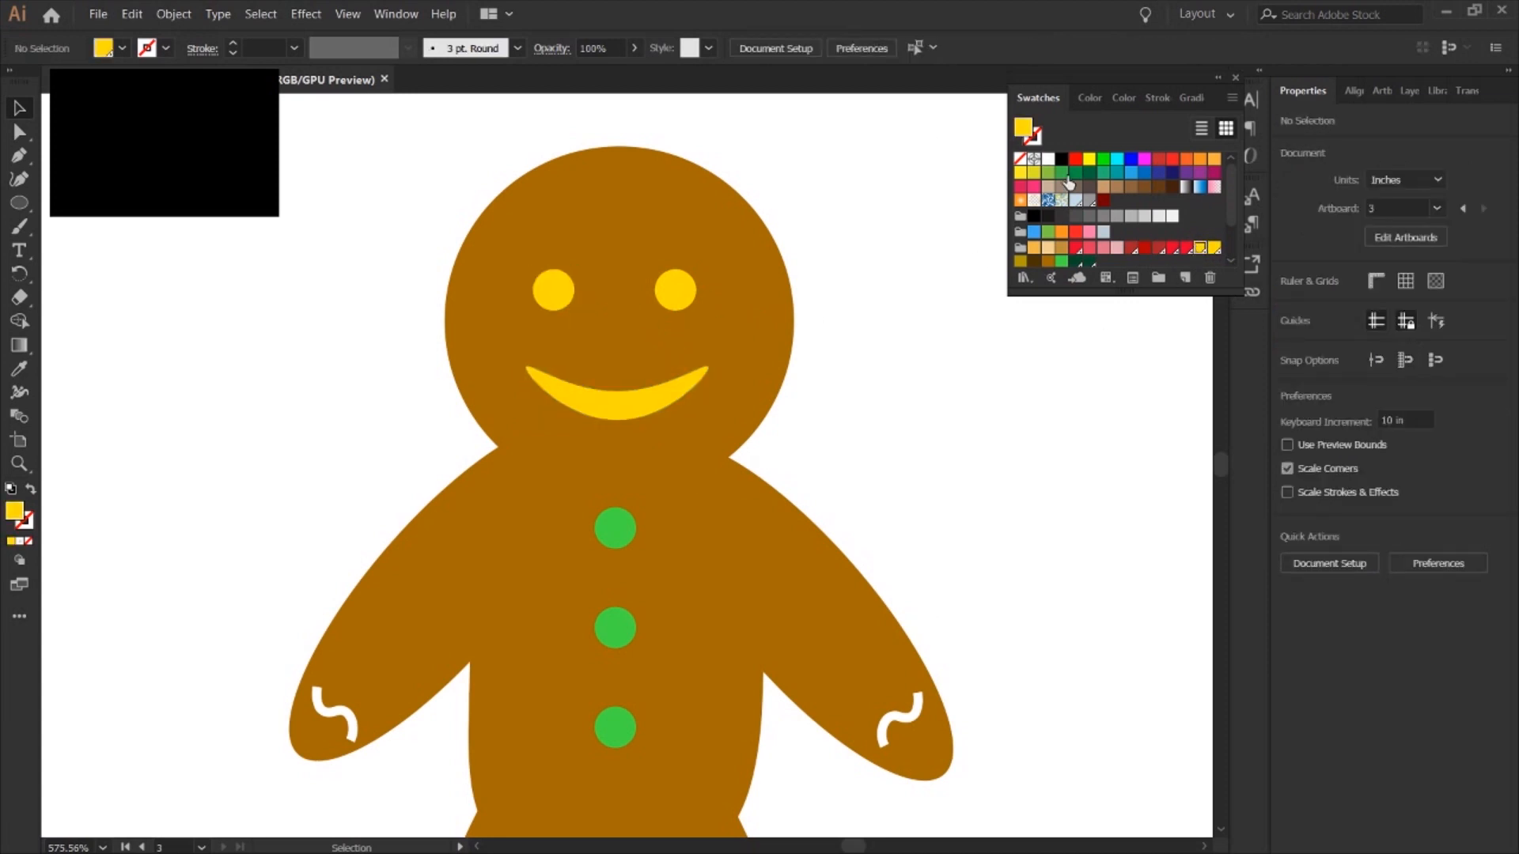
Draw a curved white collar line with no fill across the gingerbread man's neck.
left_click(31, 489)
key("p")
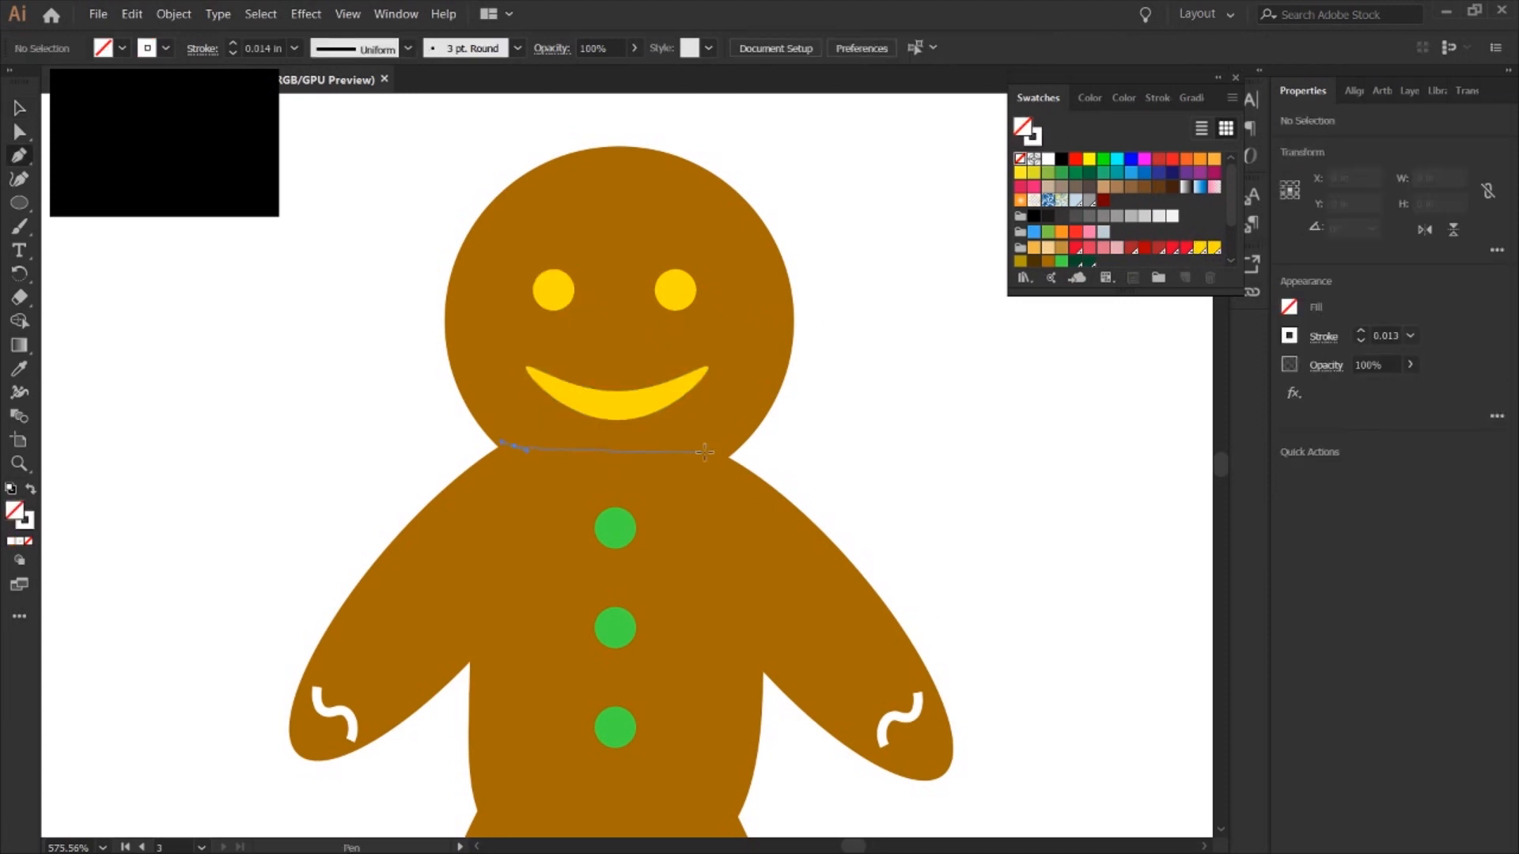
left_click_drag(717, 457, 771, 418)
key("a")
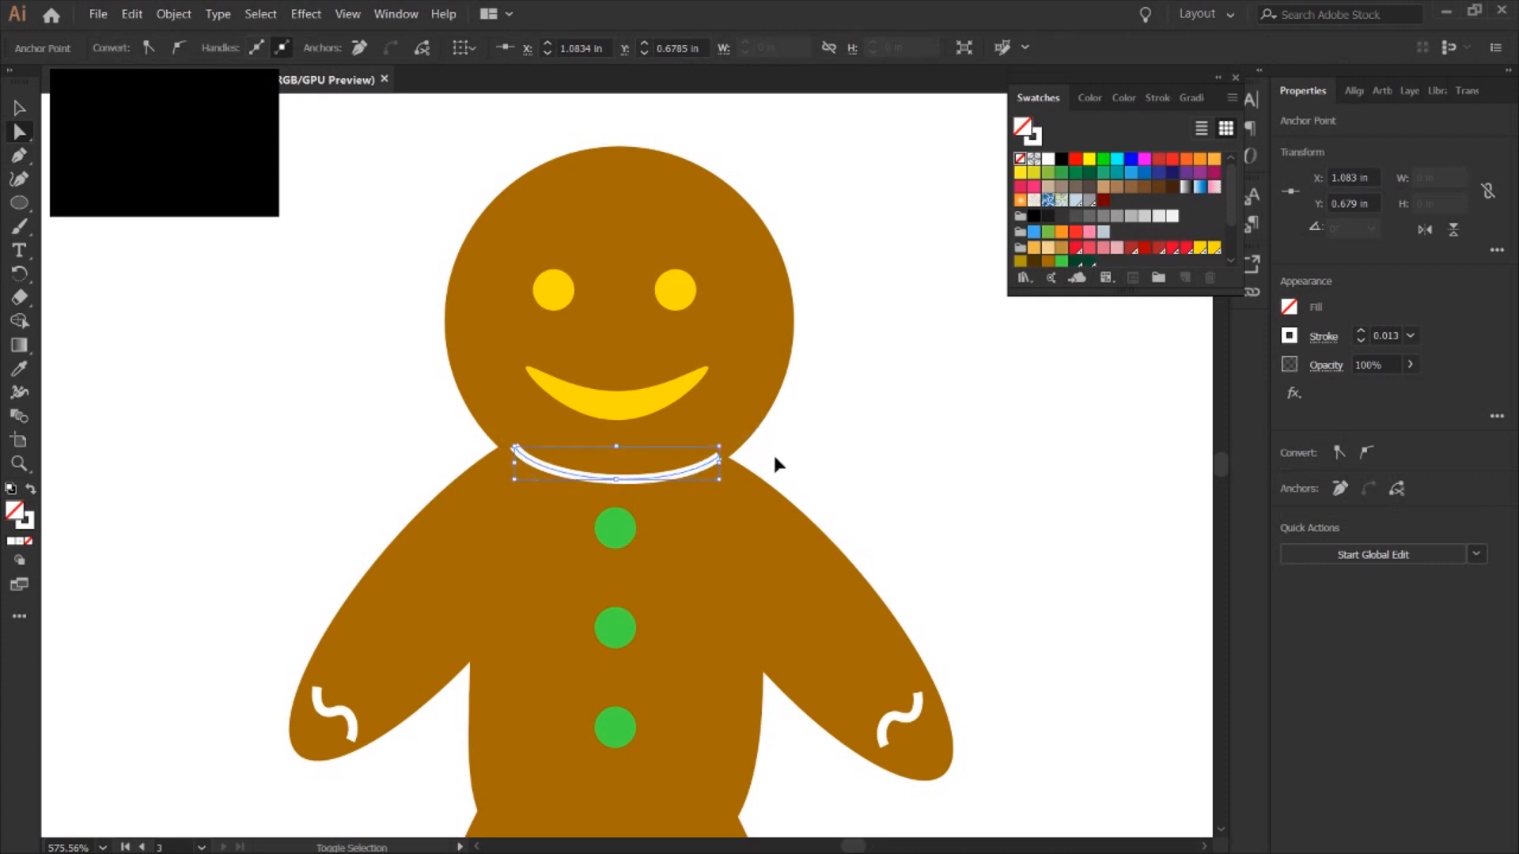
left_click(781, 464)
Fill the smile and both eyes with white.
scroll(851, 594, "down", 5)
scroll(851, 590, "up", 4)
key("v")
scroll(637, 429, "up", 2)
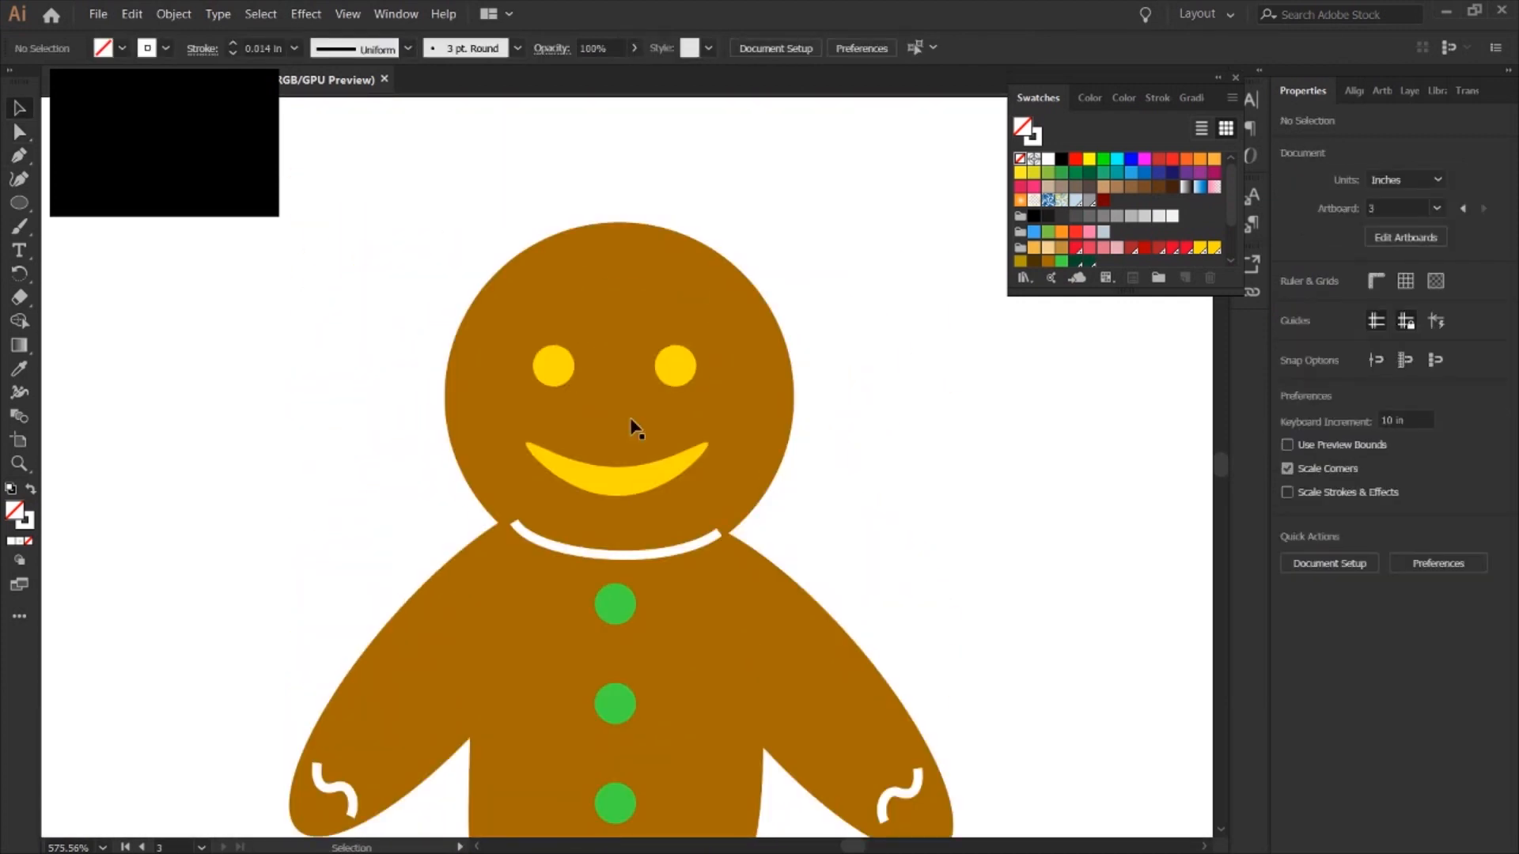
key("z")
left_click(564, 530, "alt")
left_click(563, 531, "alt")
left_click(565, 530, "alt")
key("ctrl+0")
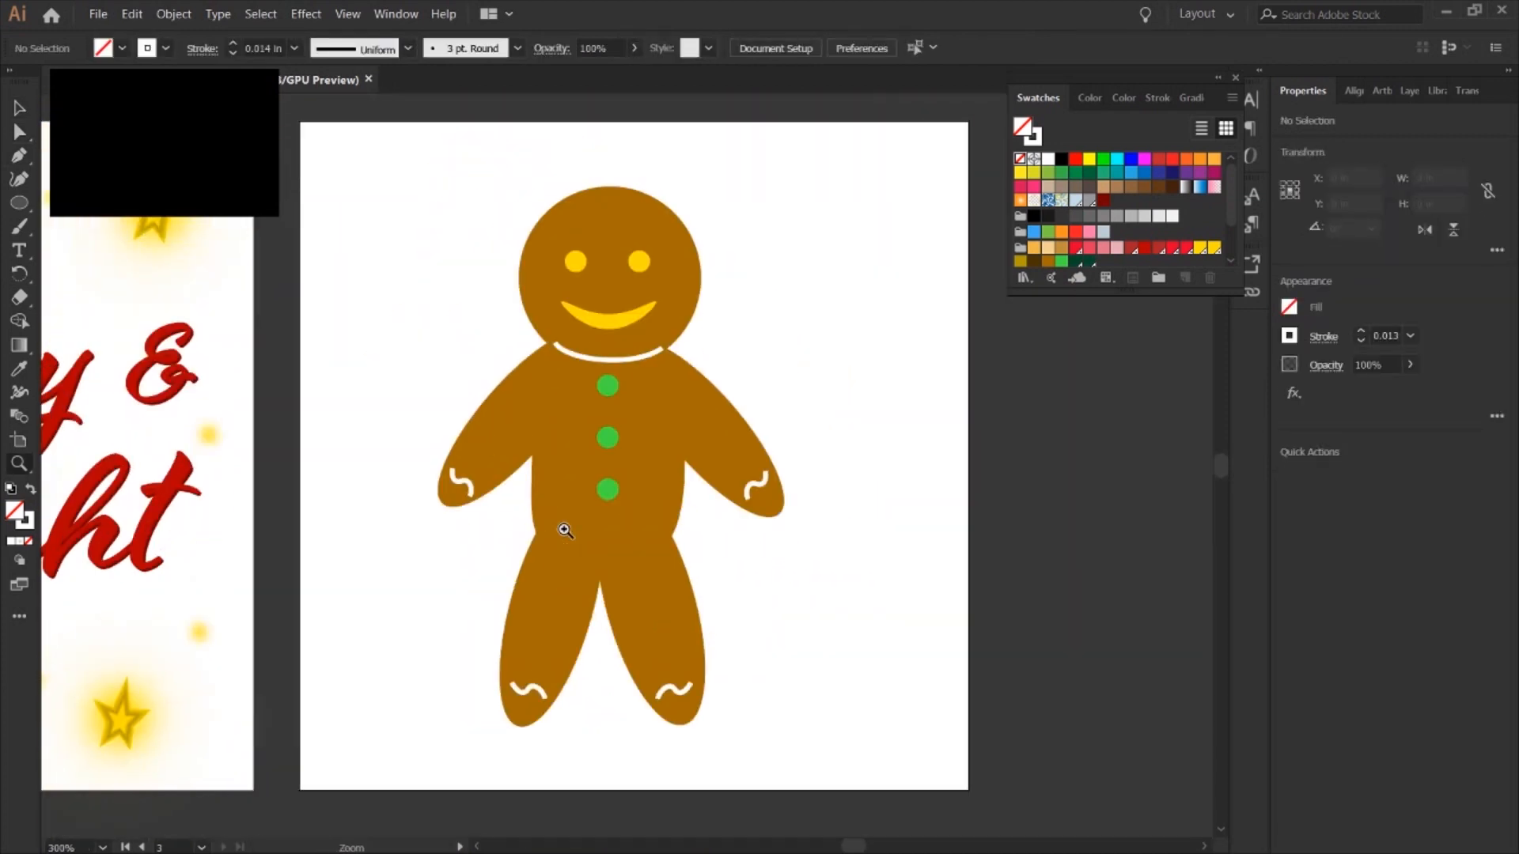
key("v")
left_click(605, 319)
left_click(575, 262, "shift")
left_click(640, 263, "shift")
left_click(1048, 158)
left_click(797, 277)
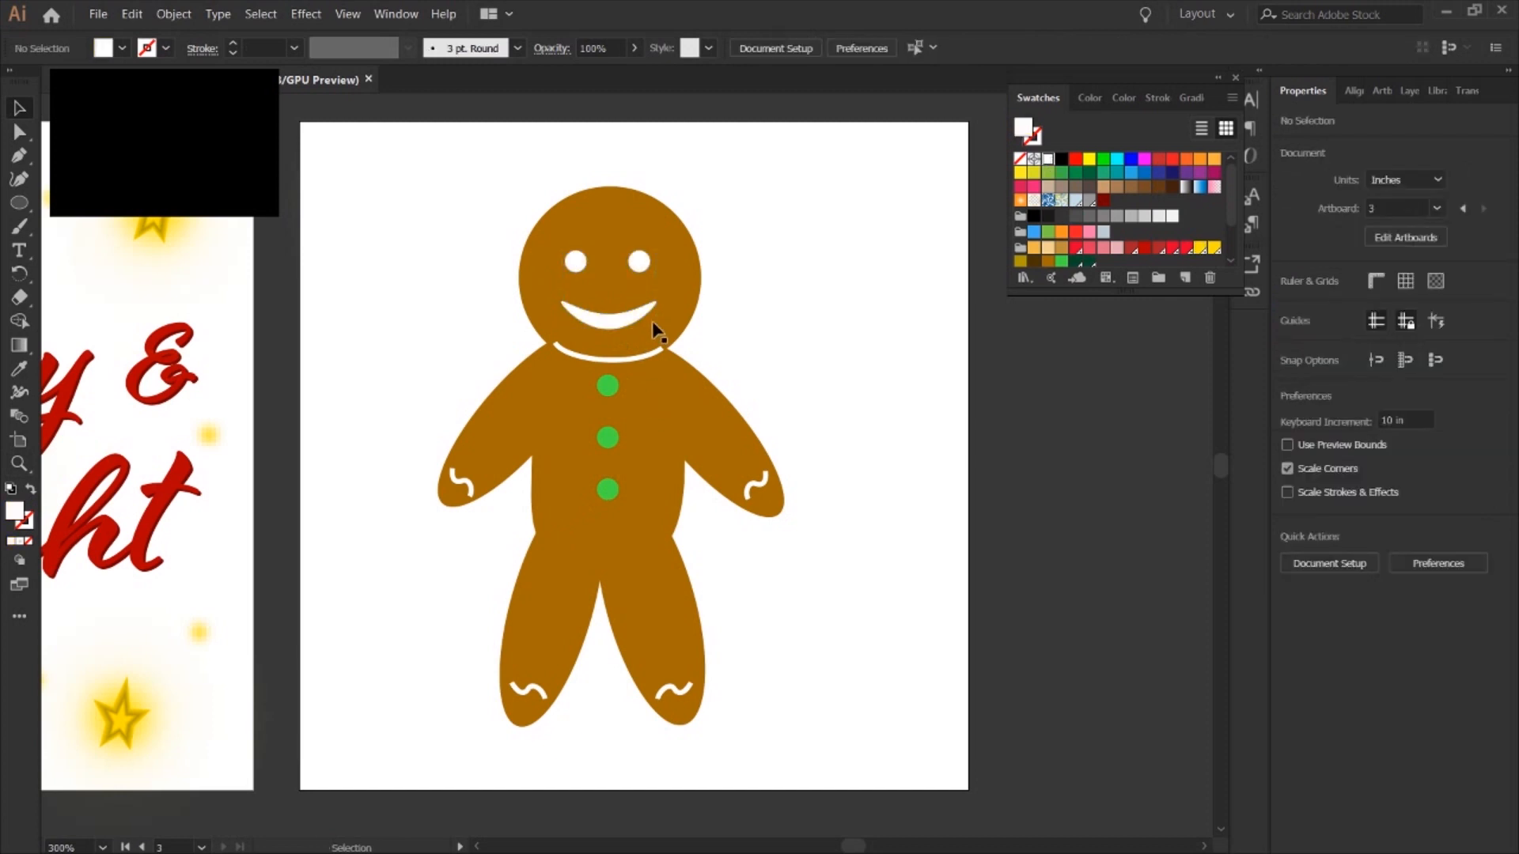
Unite the head, torso, arms and legs into a single brown shape.
left_click(610, 551)
left_click(554, 479)
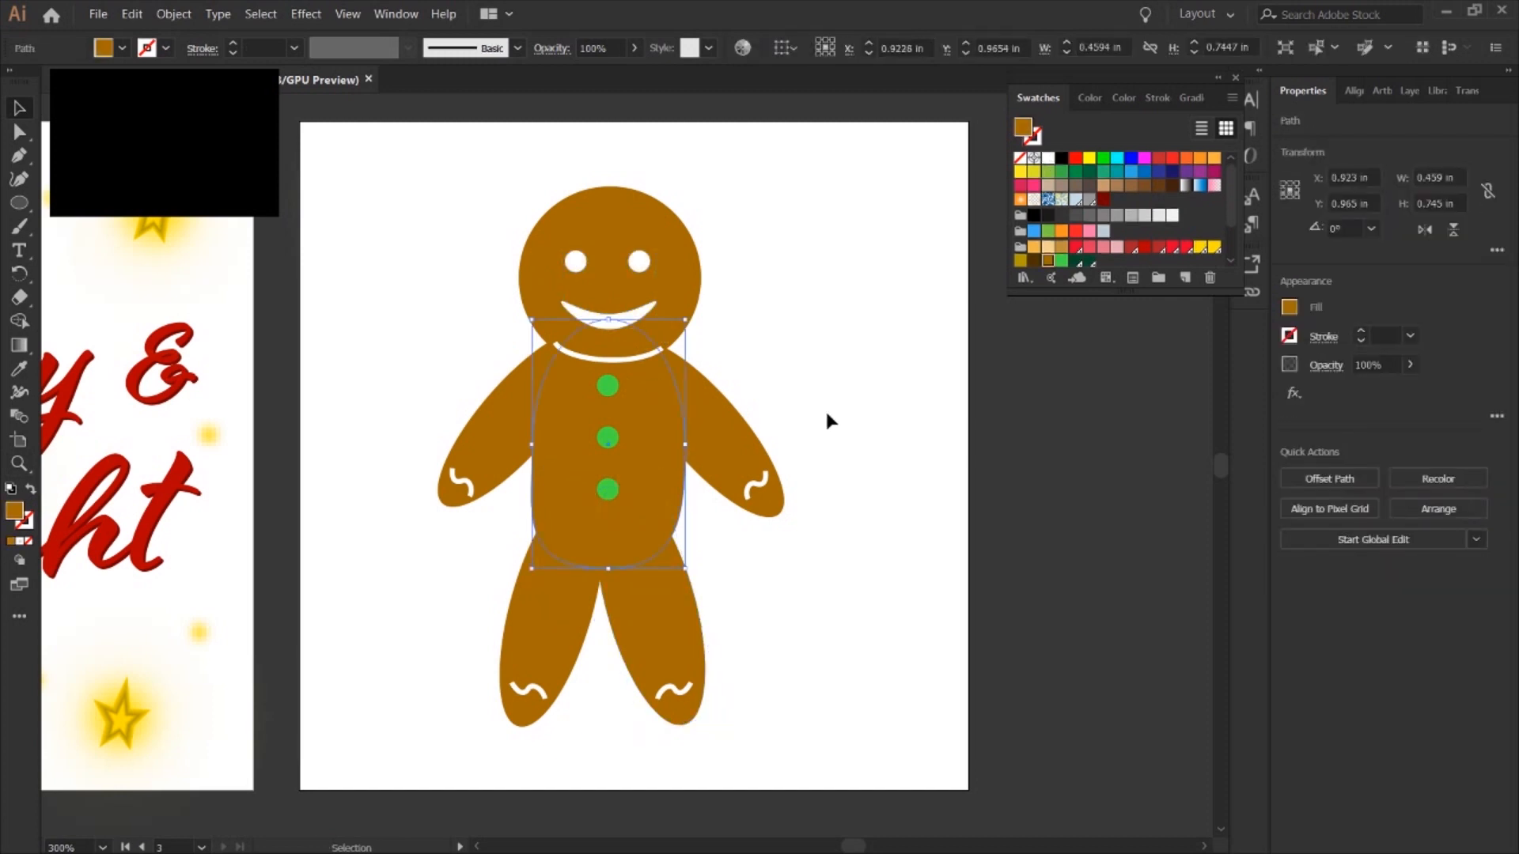
left_click(825, 410)
left_click(664, 317)
left_click(705, 417, "shift")
left_click(625, 467, "shift")
left_click(506, 451, "shift")
left_click(535, 614, "shift")
left_click(643, 621, "shift")
left_click(1292, 561)
left_click(830, 411)
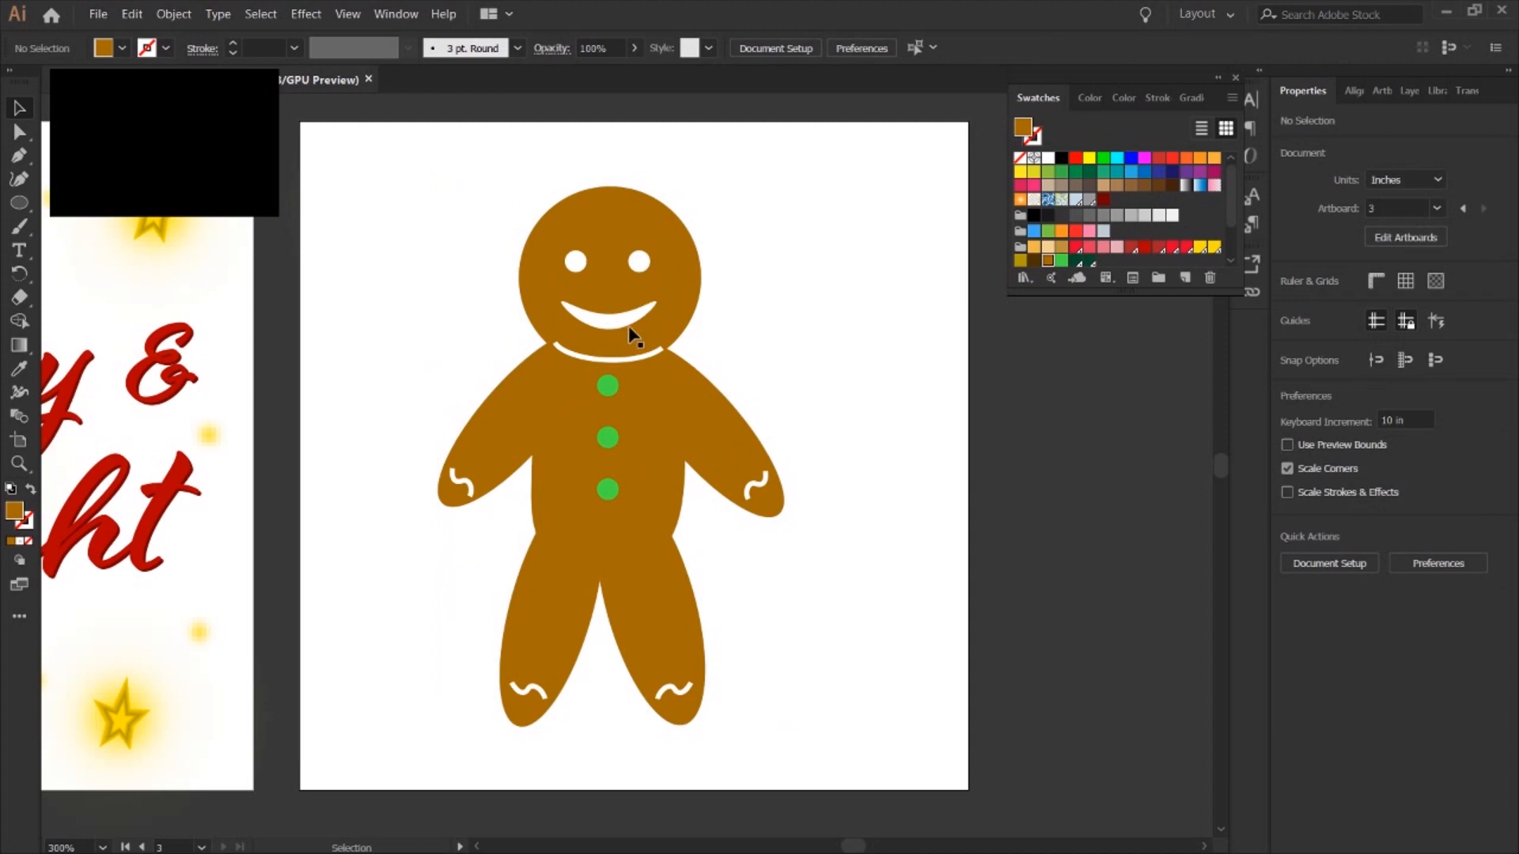
Select the three green buttons and shift them slightly down the torso.
left_click(603, 496)
left_click(608, 437, "shift")
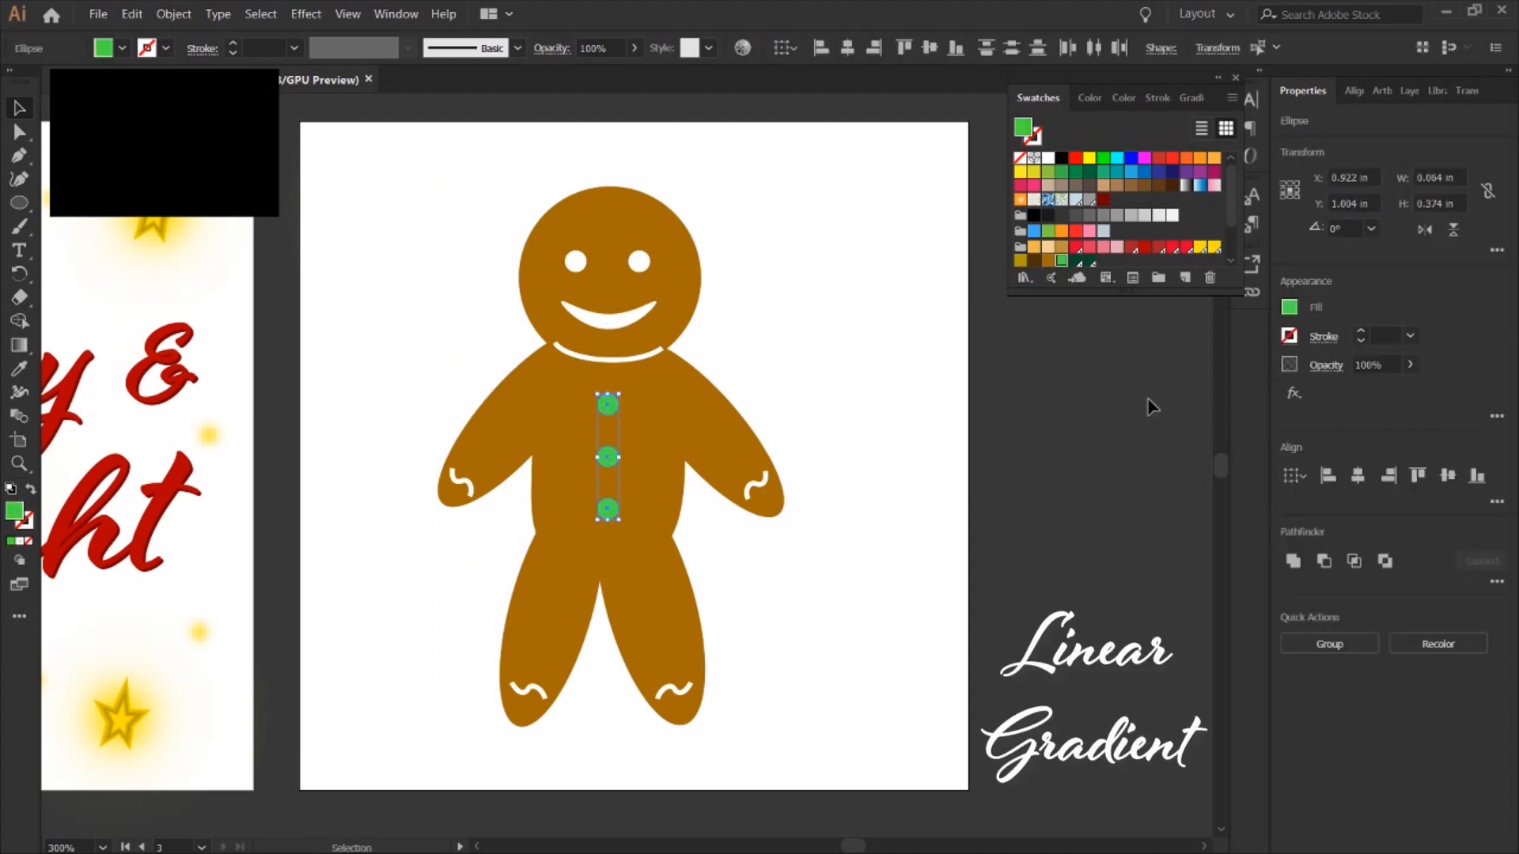
Fill the three torso buttons with a linear gradient running from dark green to bright green.
key("g")
left_click(1335, 476)
left_click(614, 412)
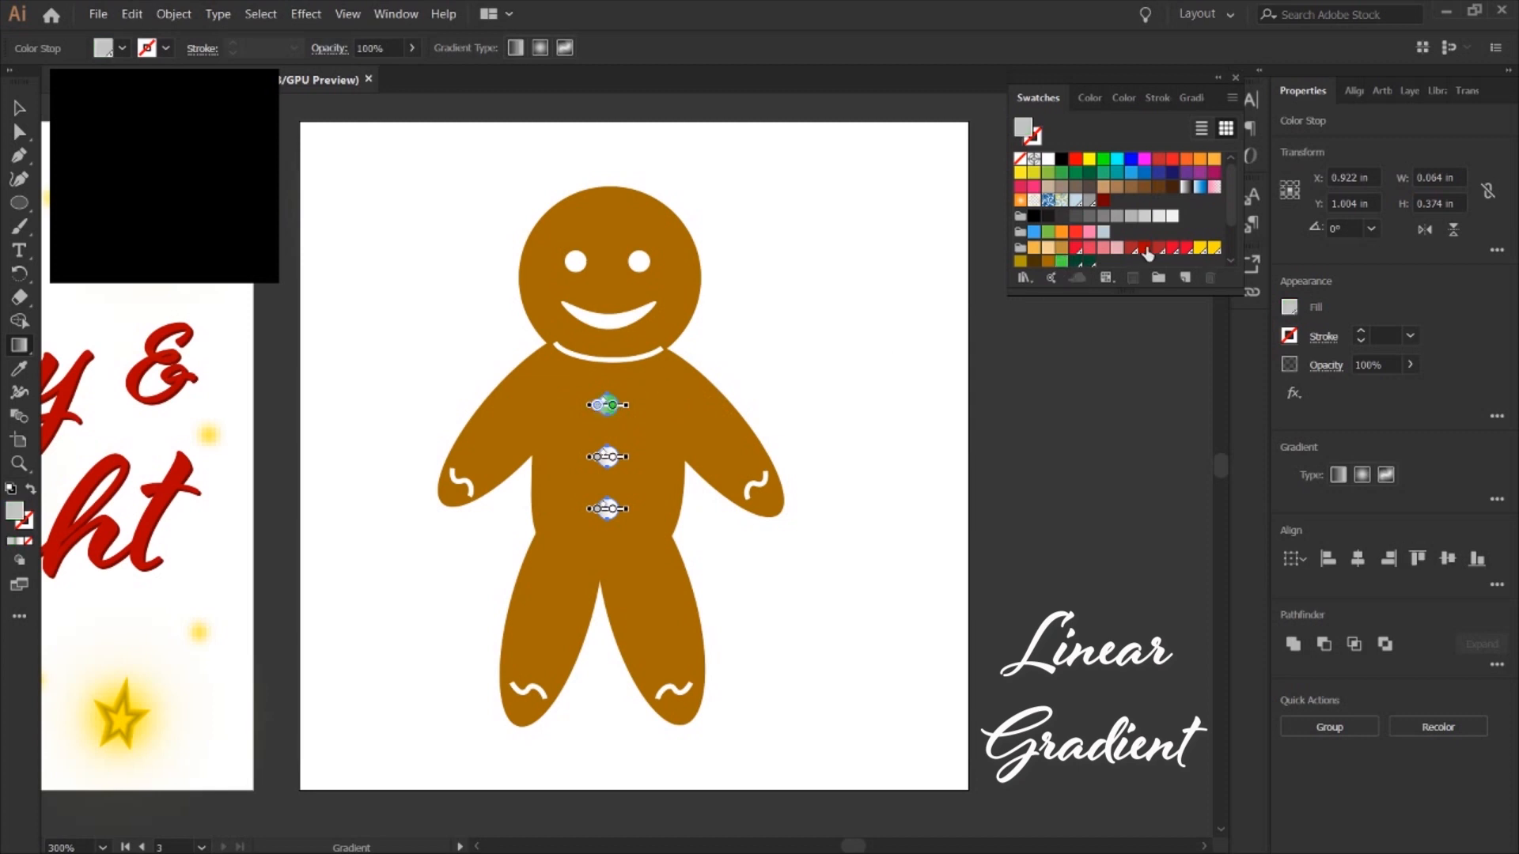
left_click(612, 457)
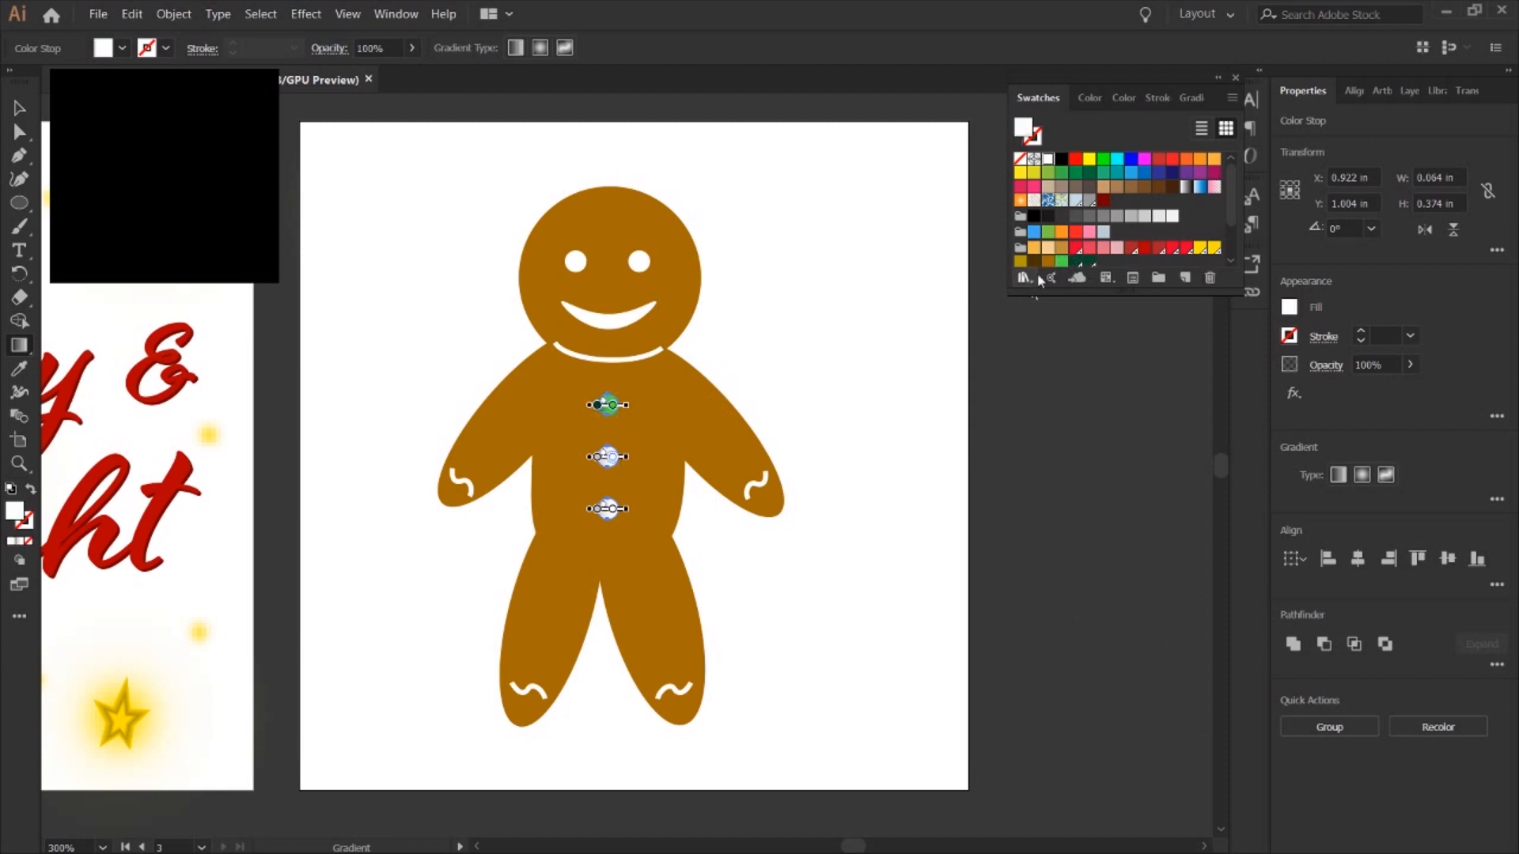
left_click(598, 458)
left_click(1076, 262)
left_click(612, 510)
left_click(1062, 261)
left_click(596, 510)
key("v")
left_click(701, 547)
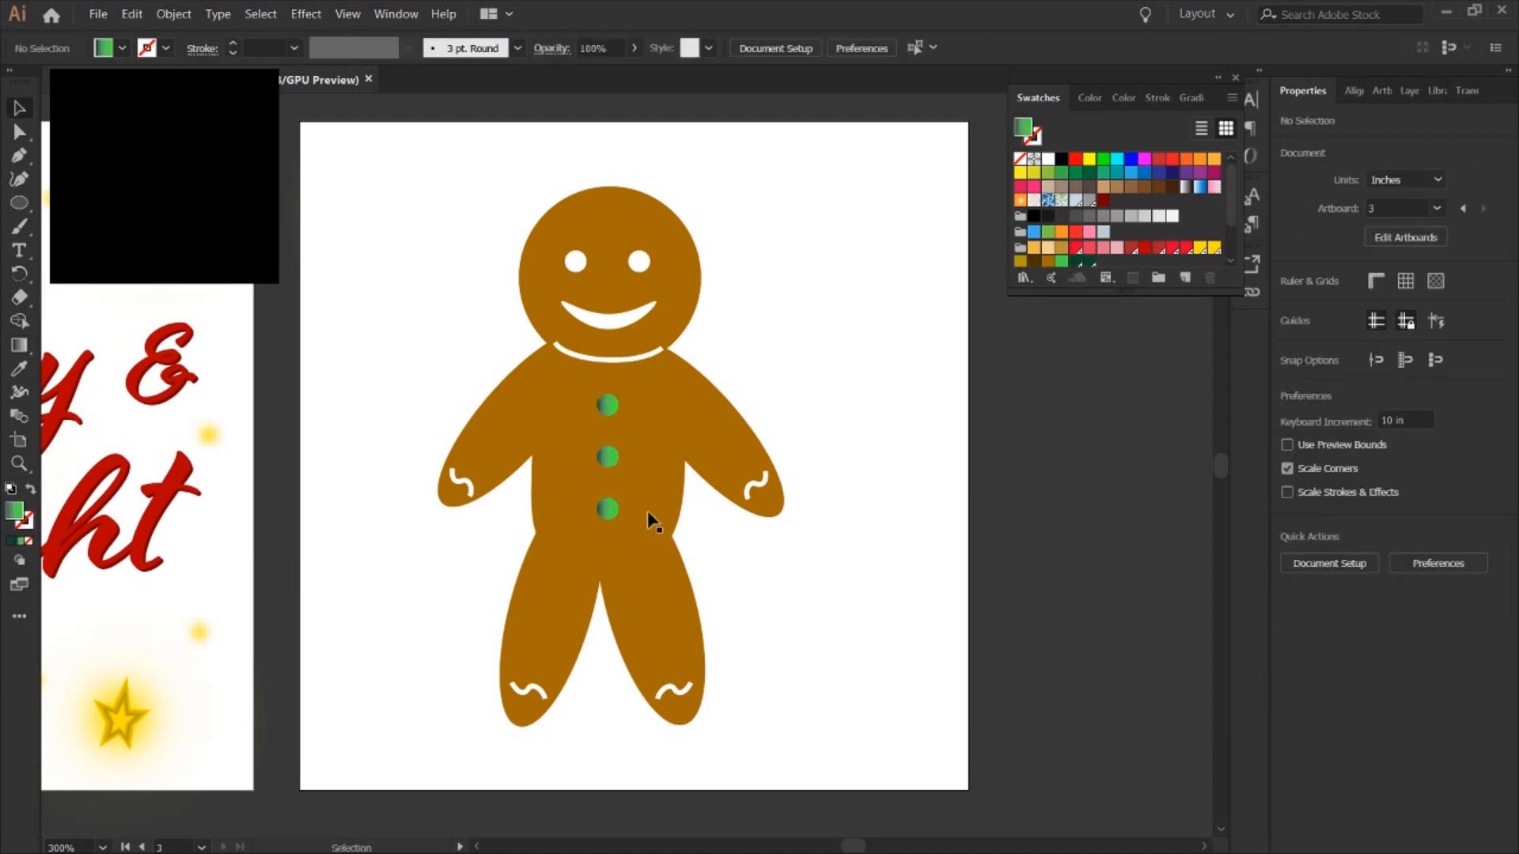
left_click(671, 456)
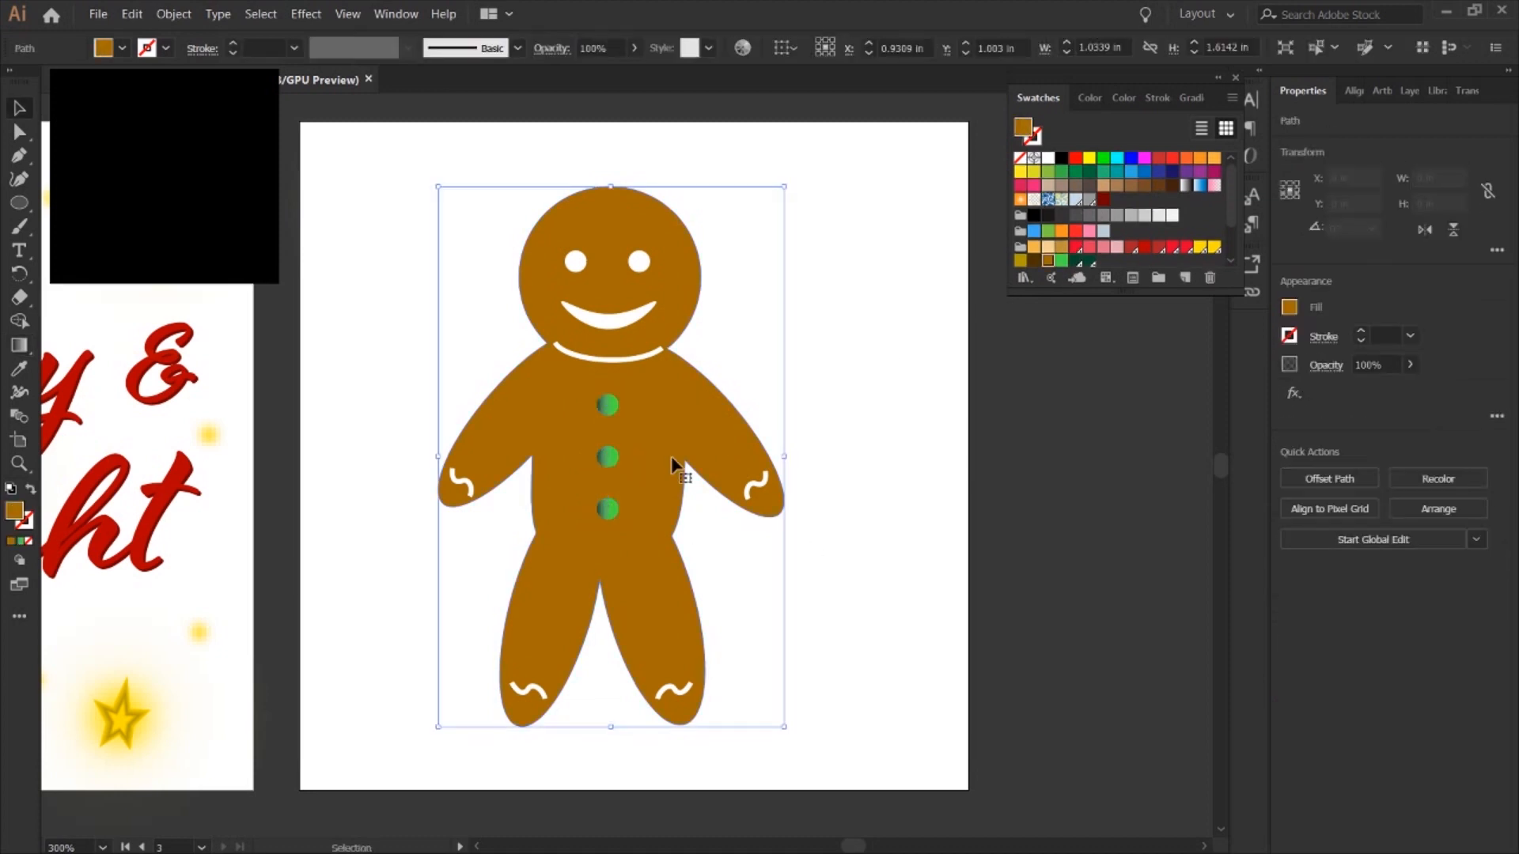
left_click(820, 457)
left_click(1419, 90)
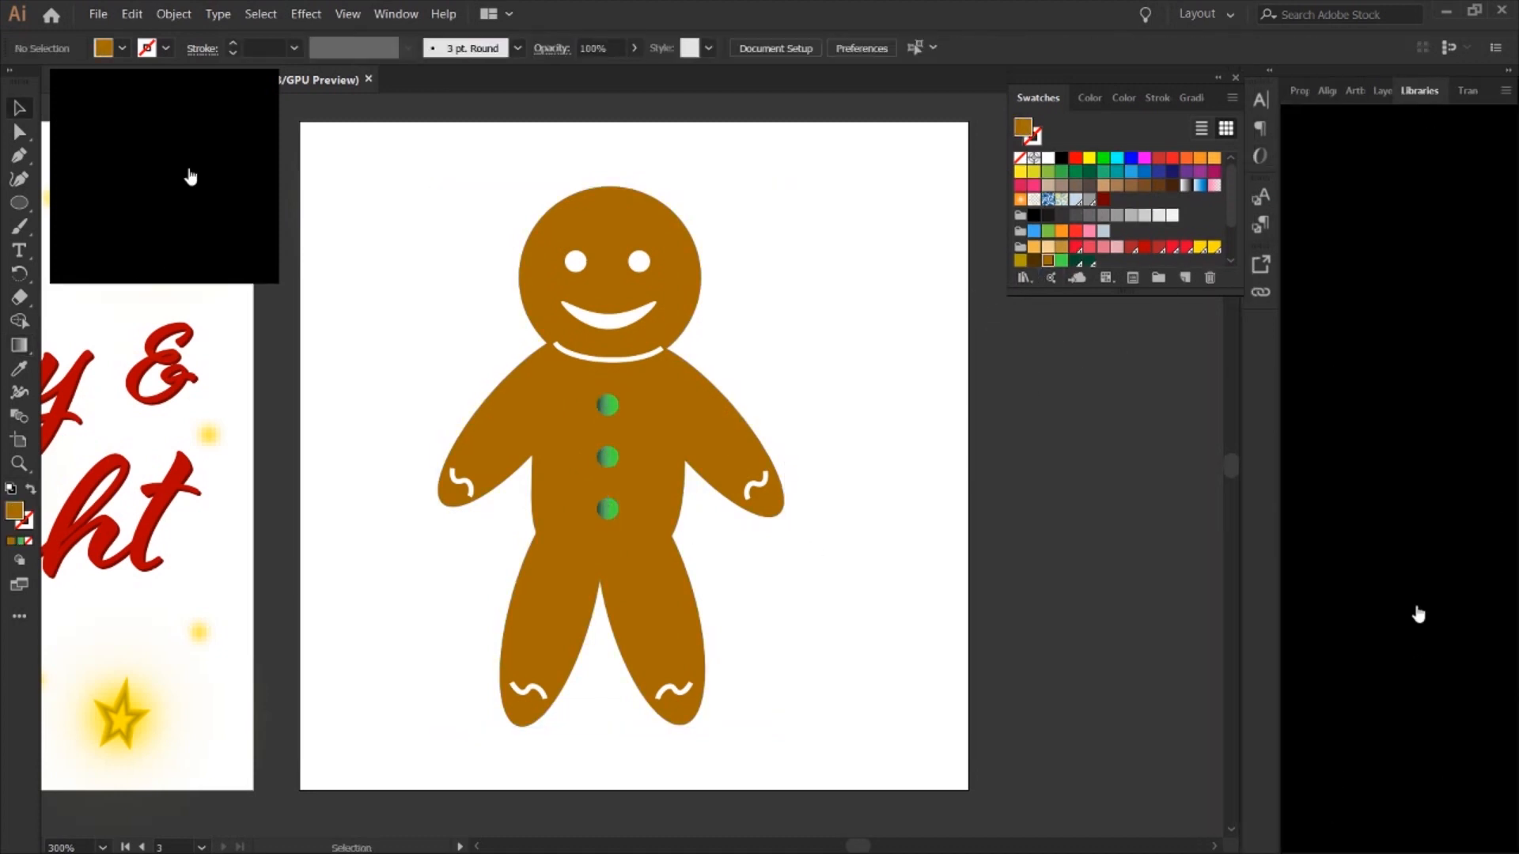
Apply a freeform point gradient to the gingerbread body, with brown colour stops on the head, right-hand shoulder and right-hand hand.
left_click(729, 467)
left_click(1290, 90)
key("g")
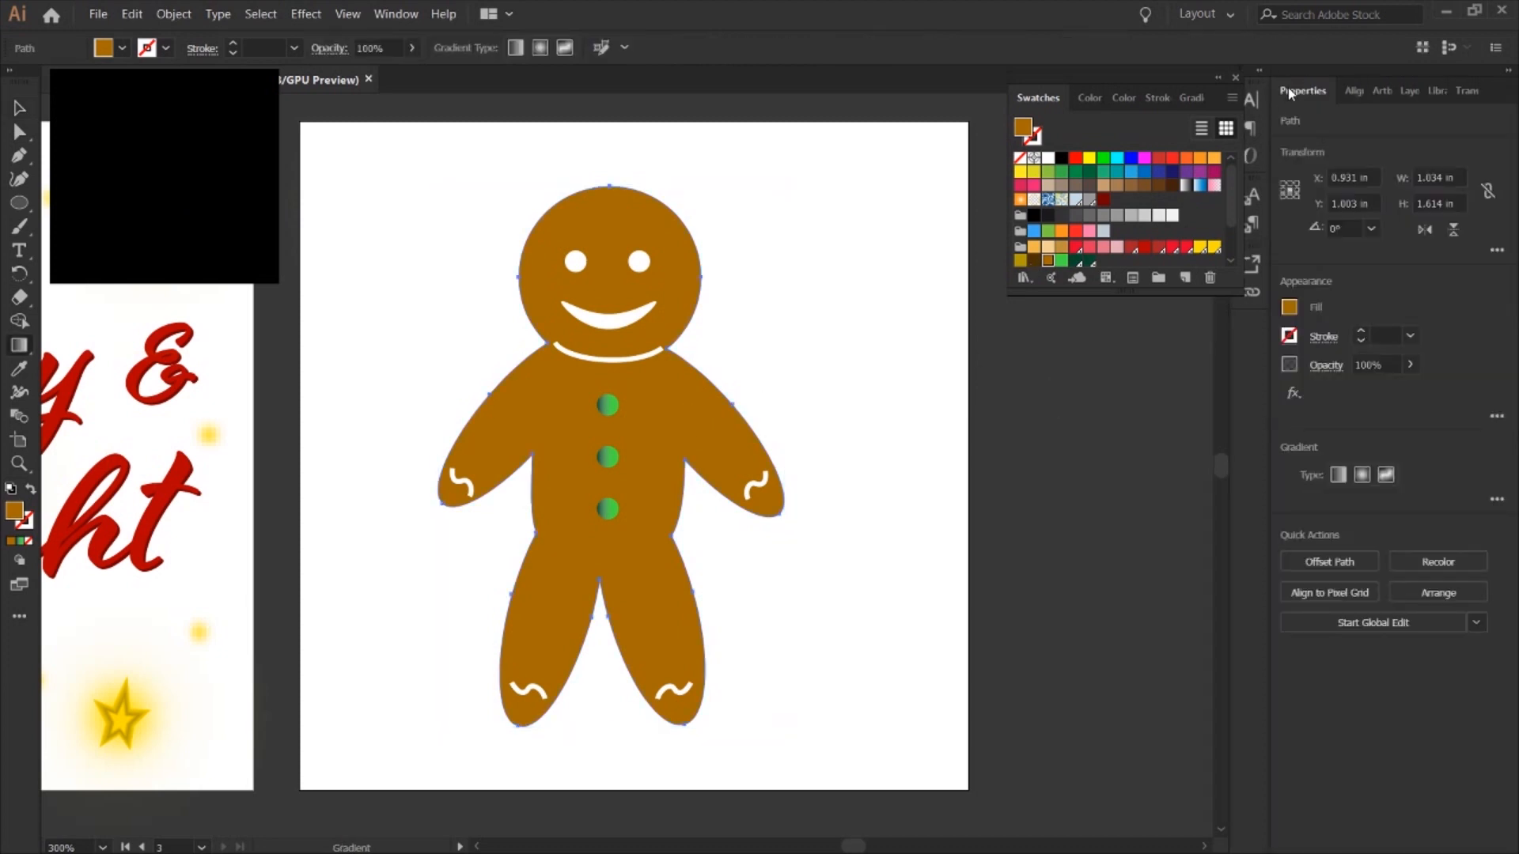
left_click_drag(600, 247, 663, 246)
left_click(1049, 261)
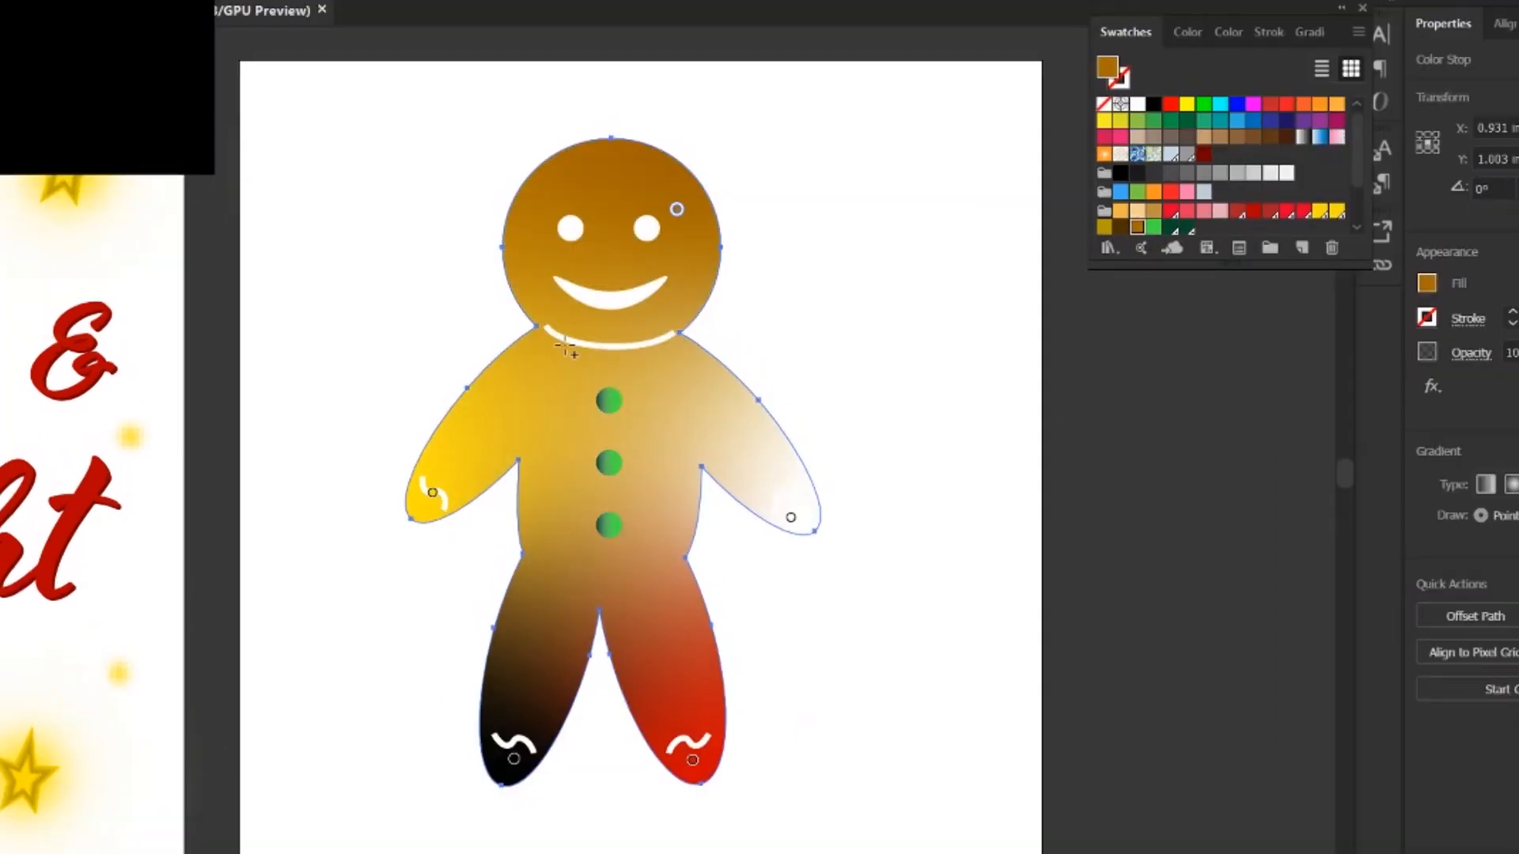
left_click(667, 377)
left_click_drag(759, 501, 749, 484)
left_click(1049, 260)
Shade the right-hand leg with brown colour stops and a dark brown stop at the inner edge of the foot.
left_click(660, 595)
left_click(677, 705)
left_click(1121, 227)
left_click(708, 704)
left_click_drag(692, 759, 664, 750)
Shade the left-hand leg, waist, underarm and hand with dark brown stops, keeping the left foot's stop near its outer edge.
left_click(514, 759)
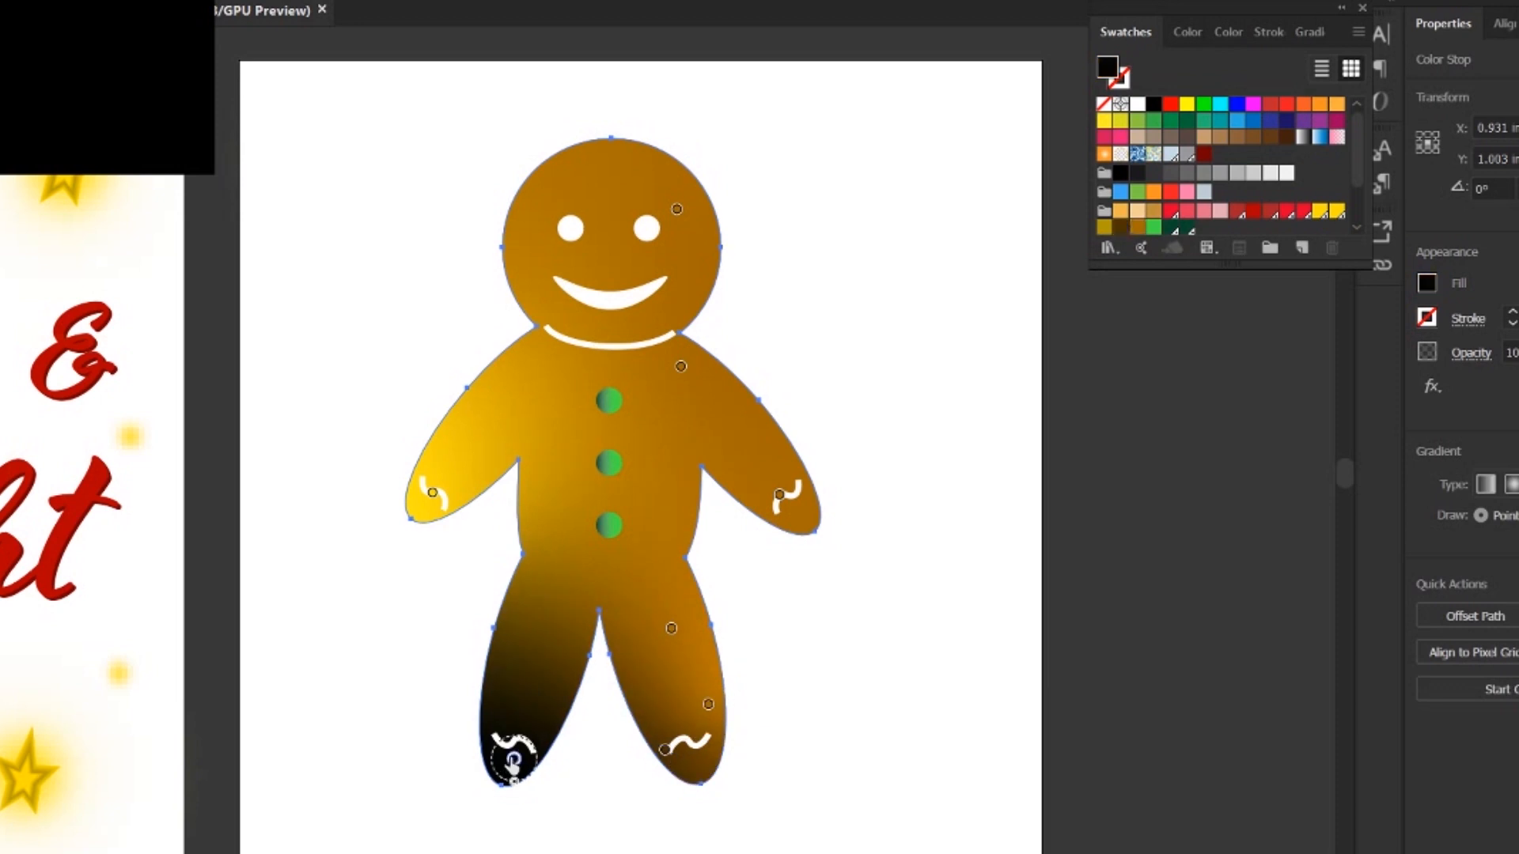
left_click(1120, 227)
left_click(556, 652)
left_click_drag(513, 759, 496, 758)
left_click(520, 564)
left_click(493, 473)
left_click(432, 492)
left_click(1120, 228)
Add brown highlight stops to the left-hand shoulder and face, and reposition the head's stops to balance its light and dark shading.
left_click(681, 366)
left_click(530, 401)
left_click(589, 247)
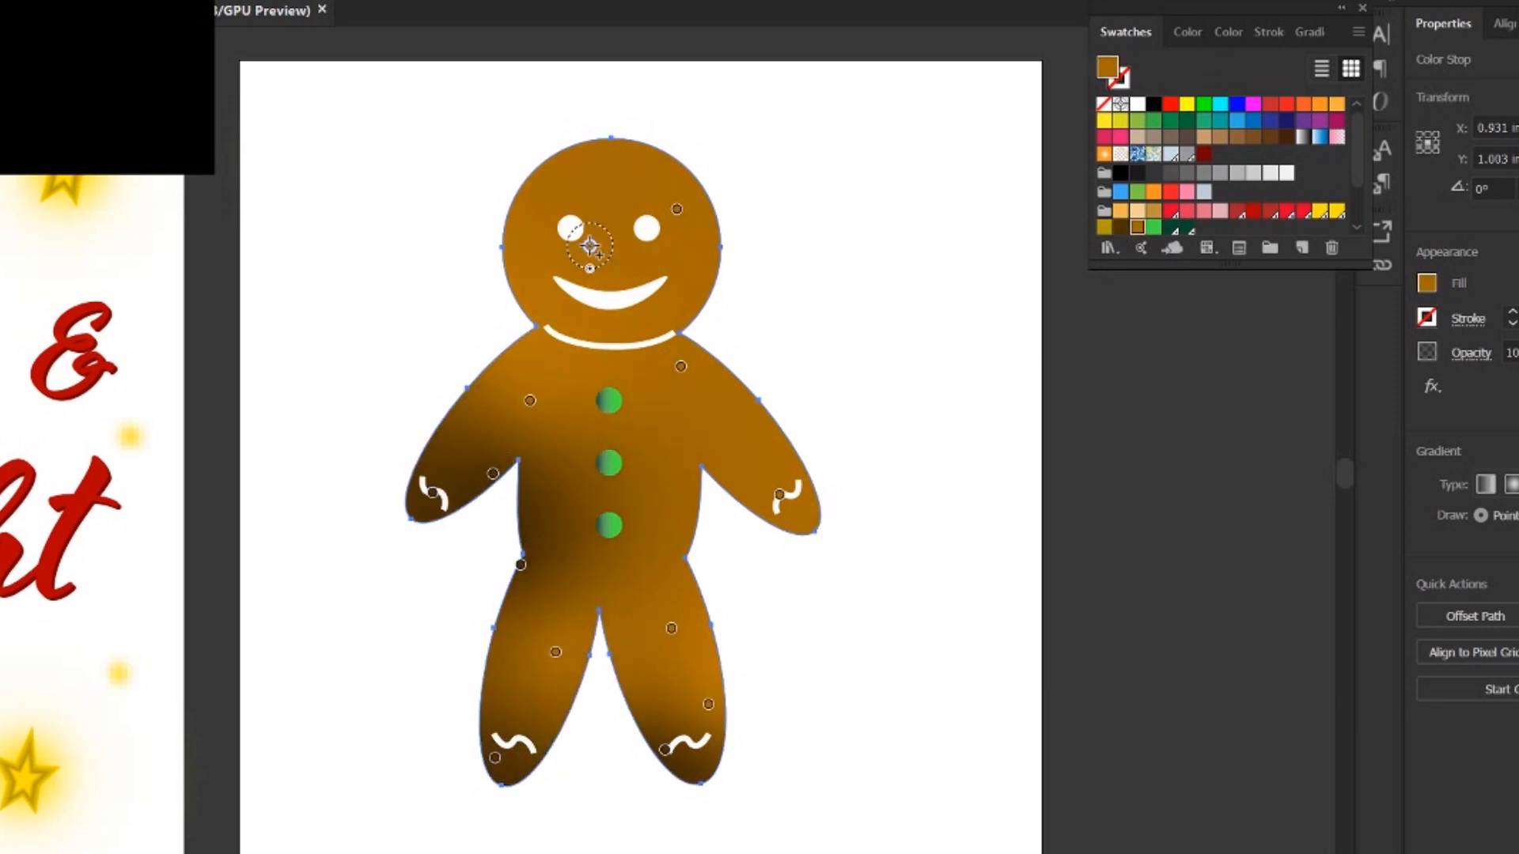
left_click_drag(513, 231, 586, 203)
left_click_drag(677, 209, 646, 275)
key("ctrl+shift+a")
Examine the shaded gingerbread man alongside the lettering and Santa artboards.
key("z")
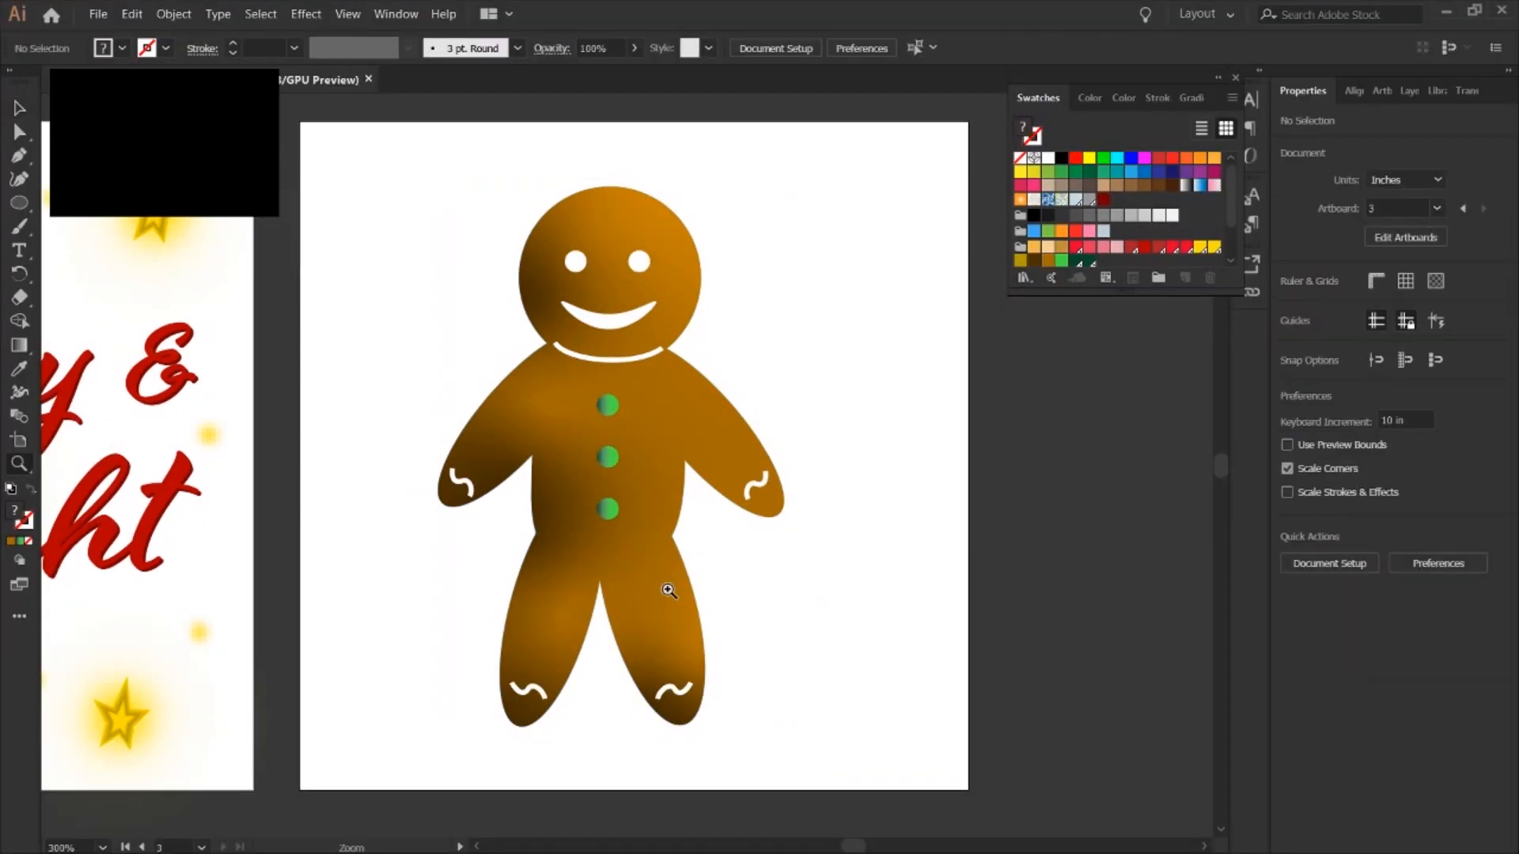
left_click_drag(682, 621, 499, 573)
key("v")
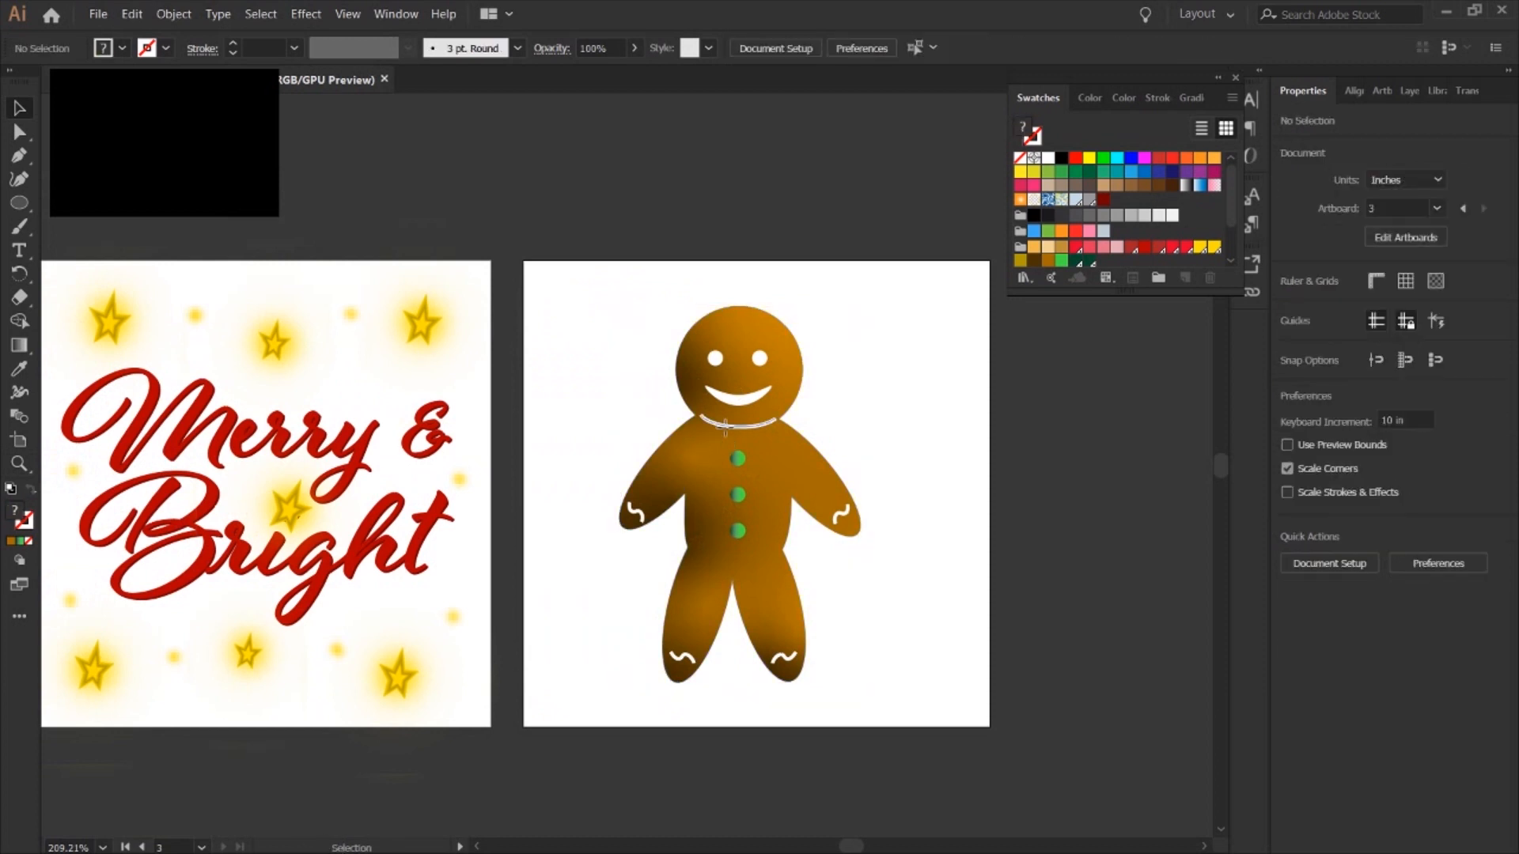
left_click(696, 422)
left_click(896, 425)
scroll(887, 515, "left", 8)
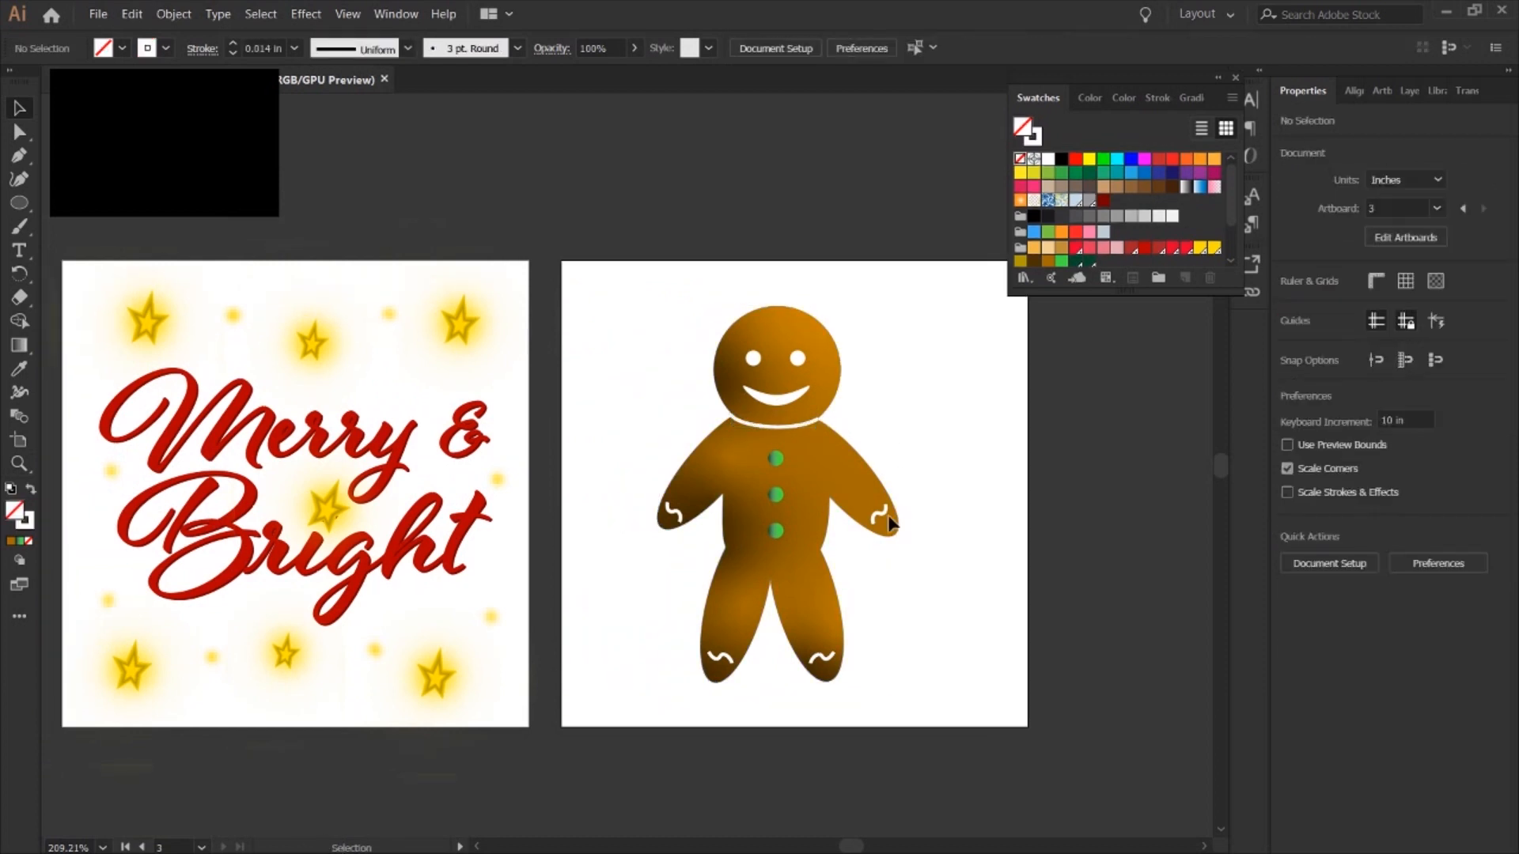
key("z")
left_click_drag(892, 518, 826, 508)
key("v")
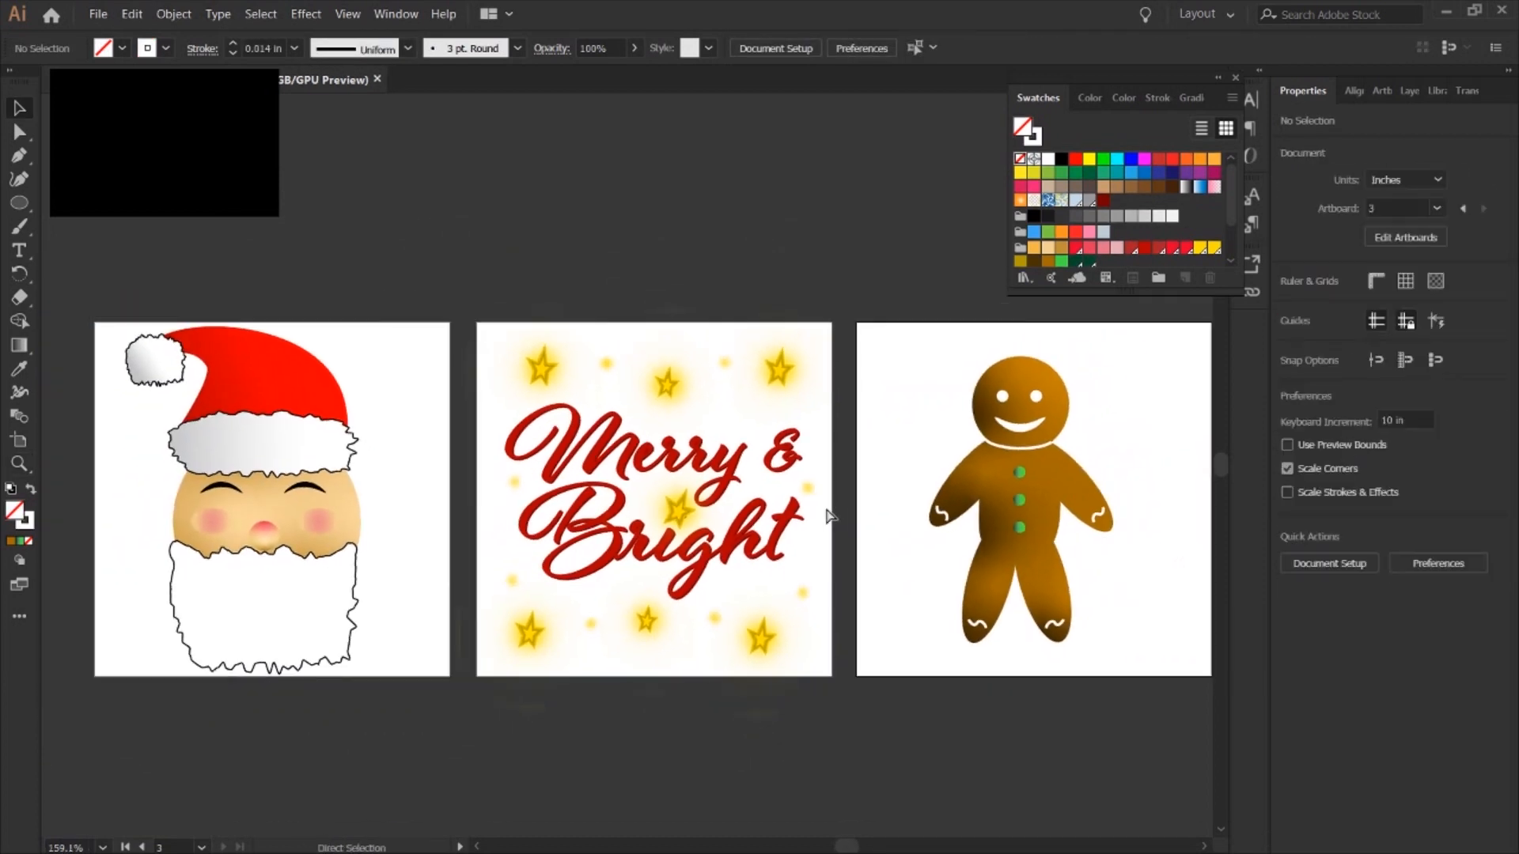